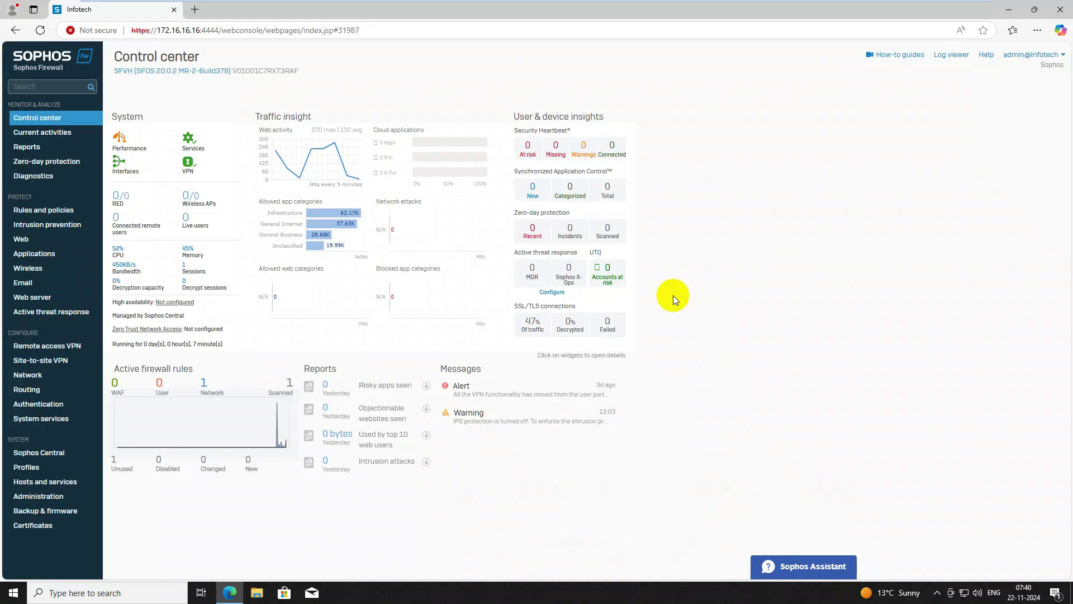
# Step: Search the web for "torrent" in a new browser tab and open the µTorrent website from the results
pyautogui.click(197, 9)
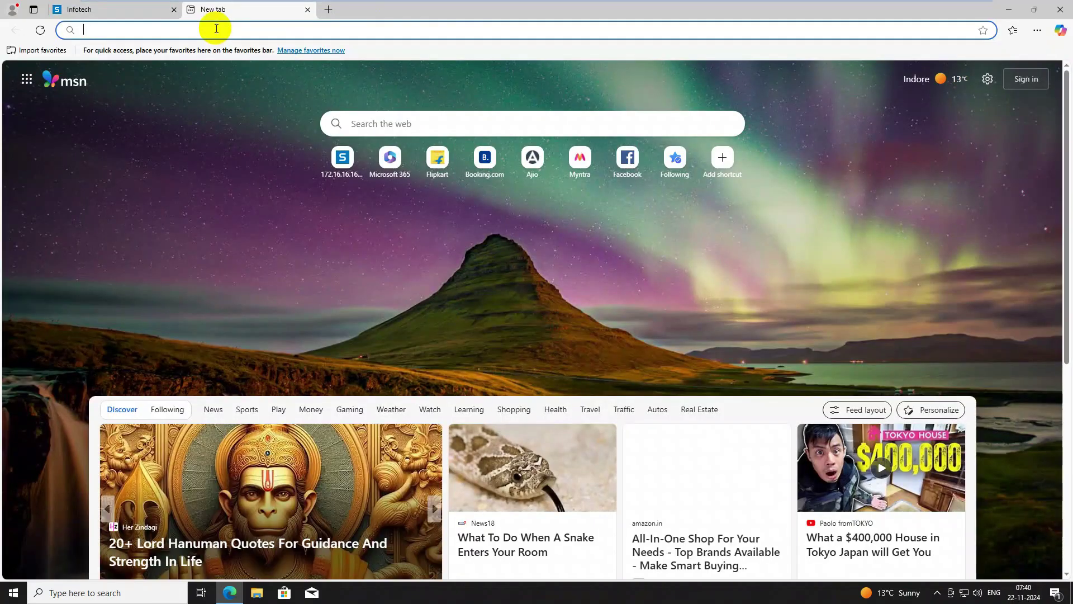
pyautogui.write('t')
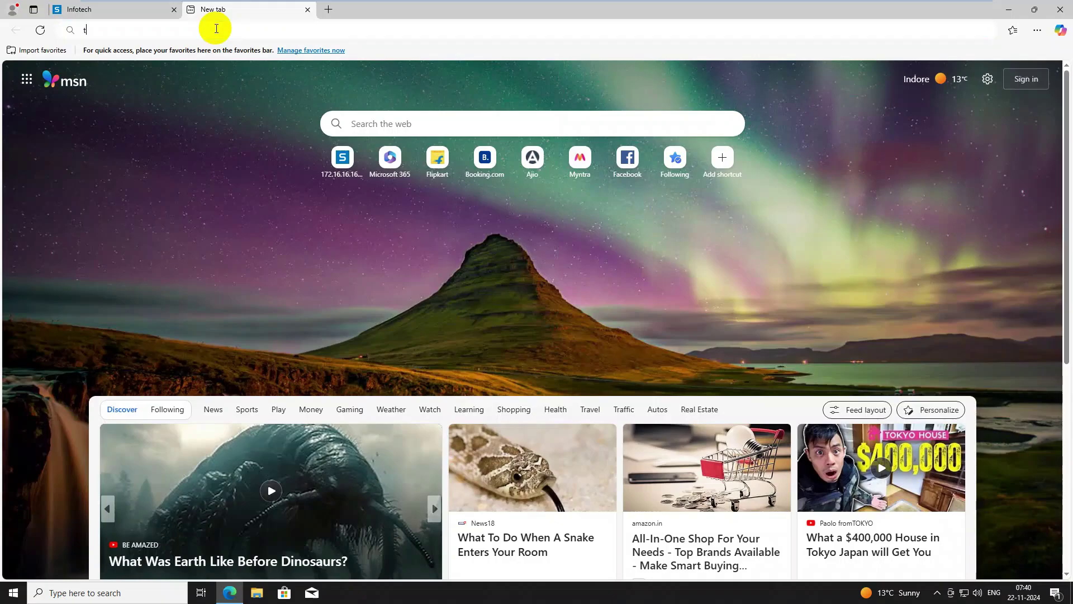
pyautogui.write('or')
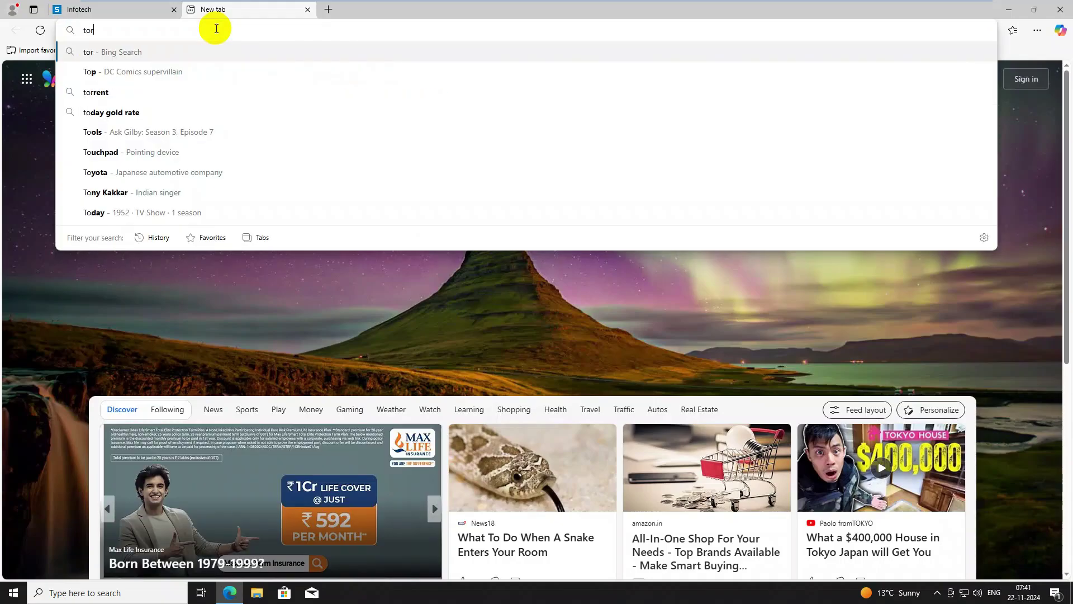
pyautogui.write('ee')
pyautogui.press('Down')
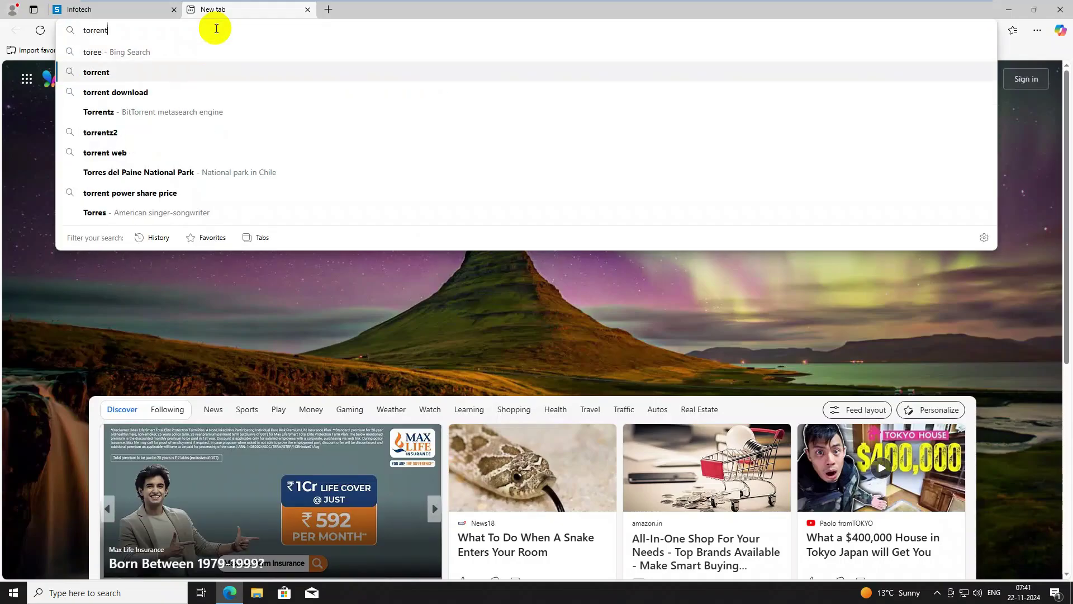
pyautogui.press('Down')
pyautogui.press('Up')
pyautogui.press('Return')
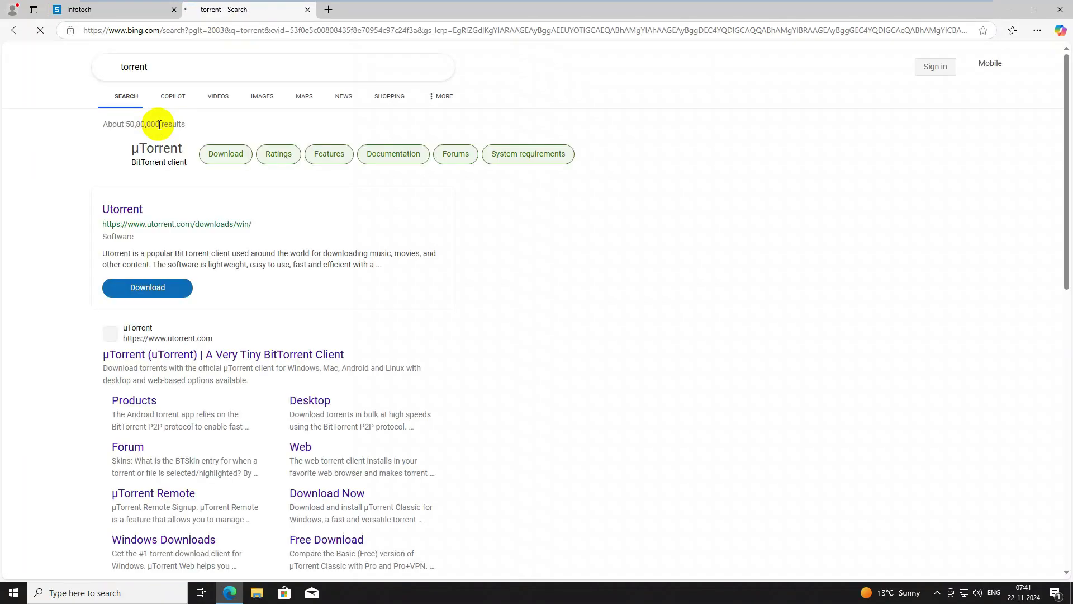
pyautogui.click(166, 361)
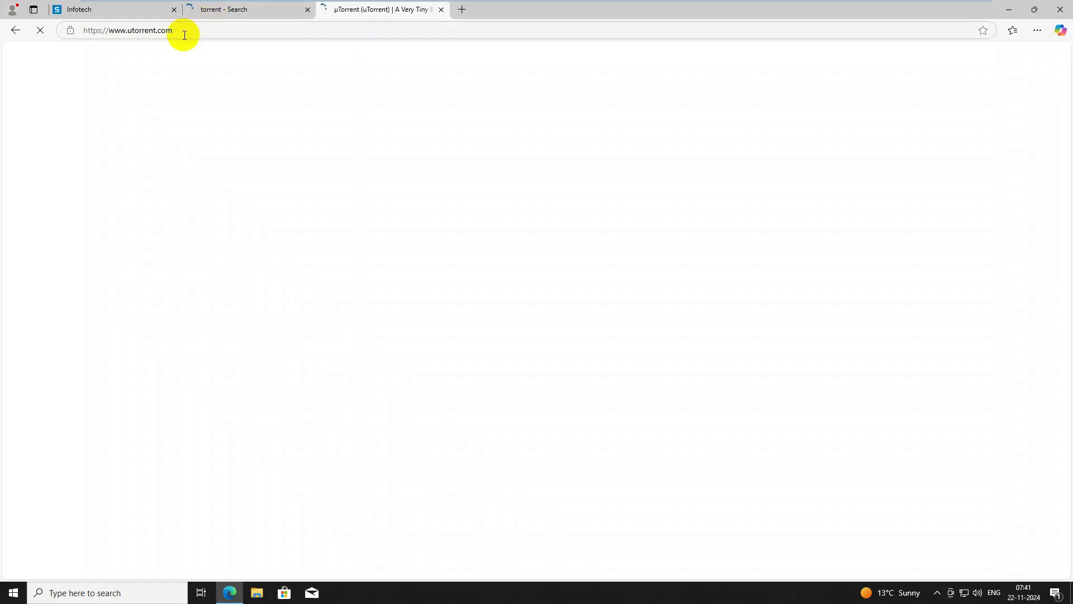
pyautogui.click(185, 32)
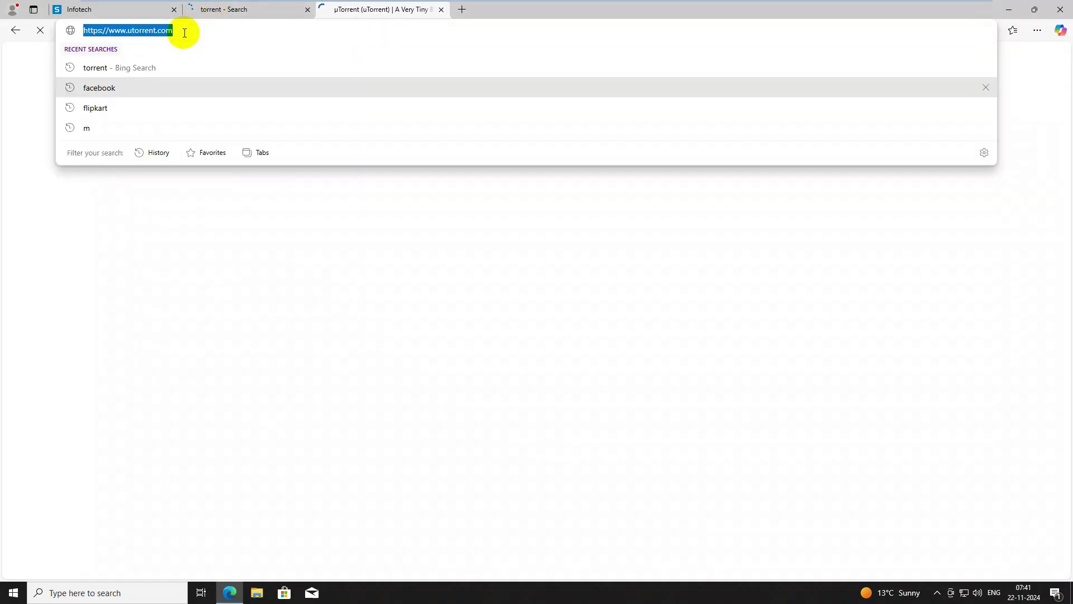
pyautogui.click(212, 209)
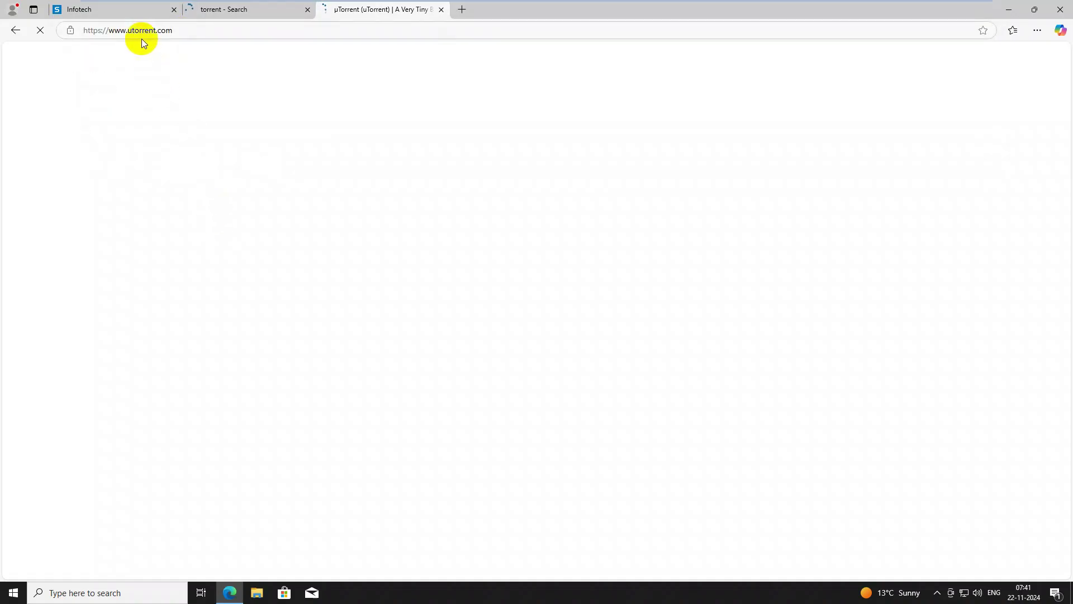
pyautogui.click(127, 9)
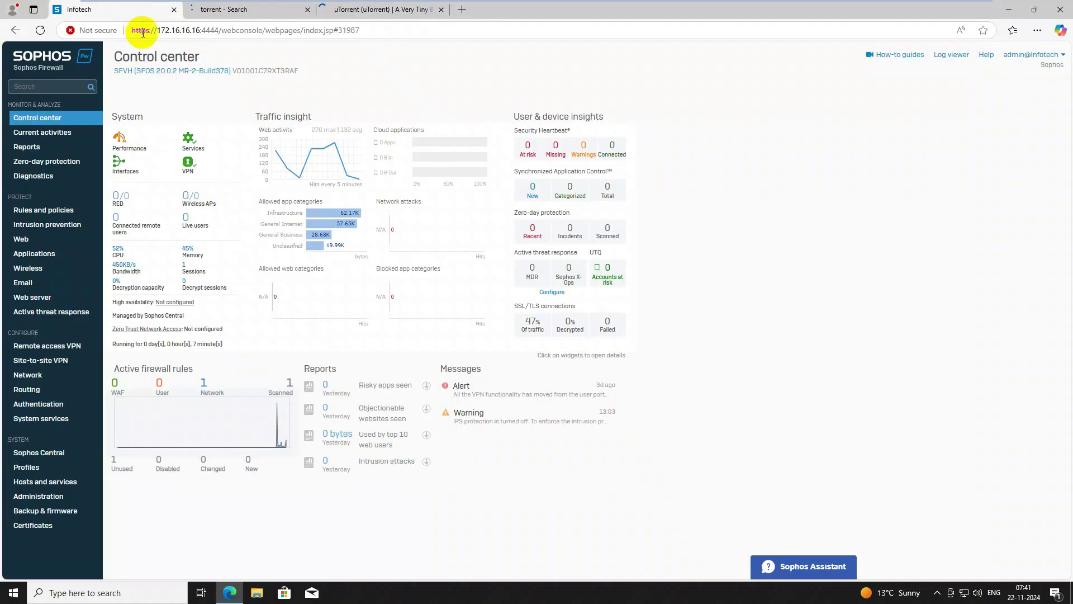
pyautogui.click(69, 313)
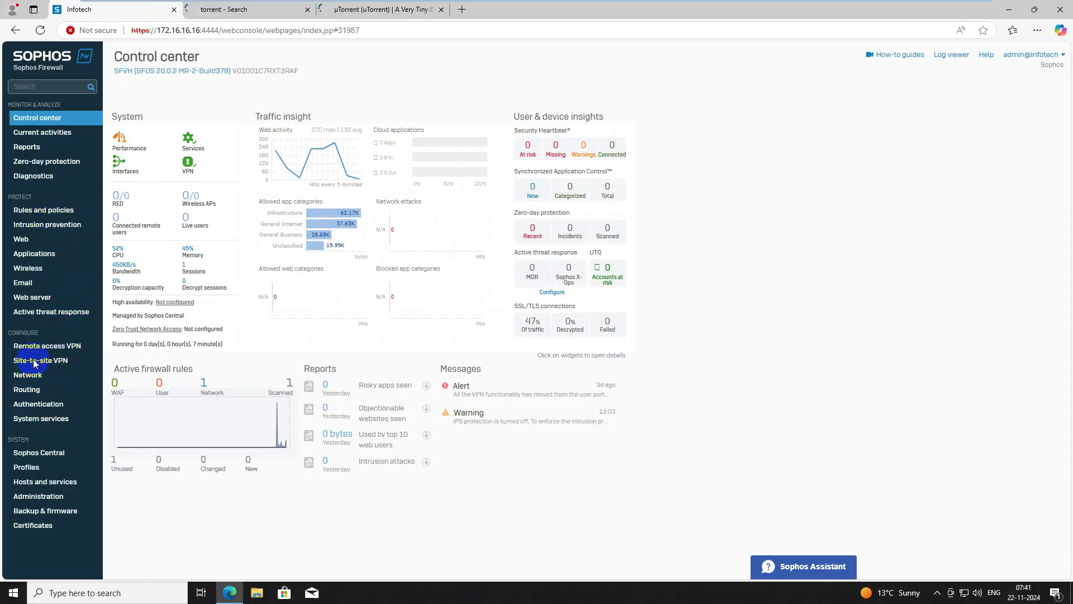
pyautogui.click(365, 11)
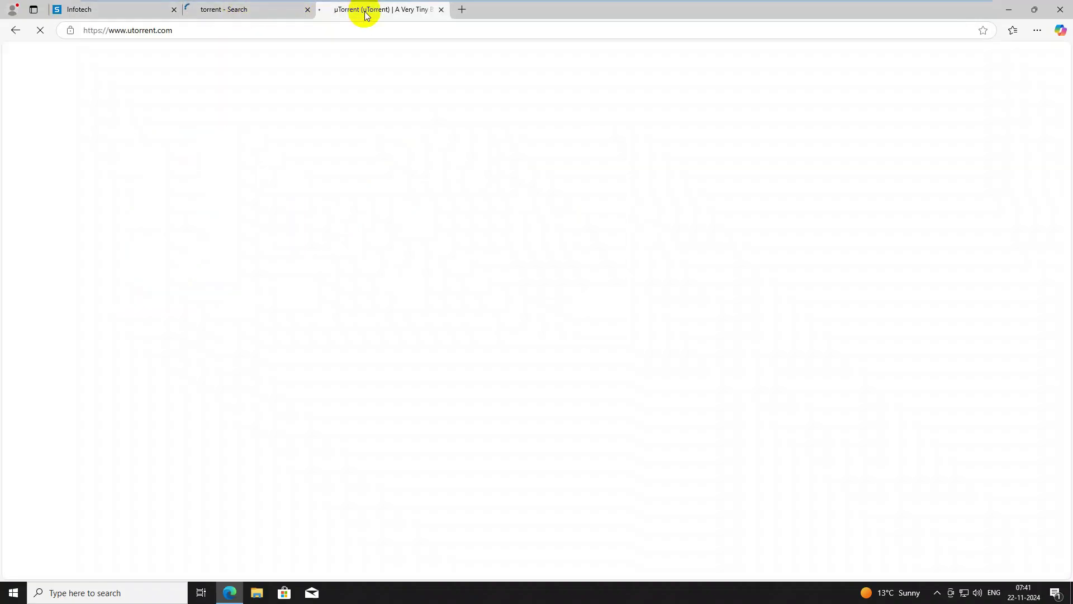
pyautogui.click(182, 31)
pyautogui.click(183, 30)
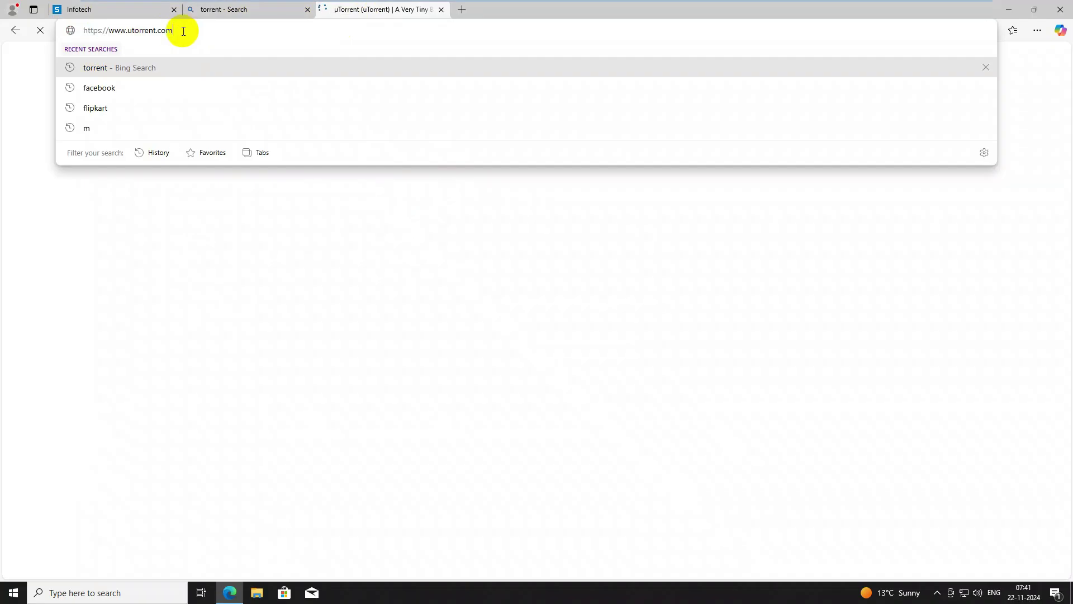
pyautogui.moveTo(183, 31); pyautogui.dragTo(117, 34)
pyautogui.hotkey('ctrl', 'c')
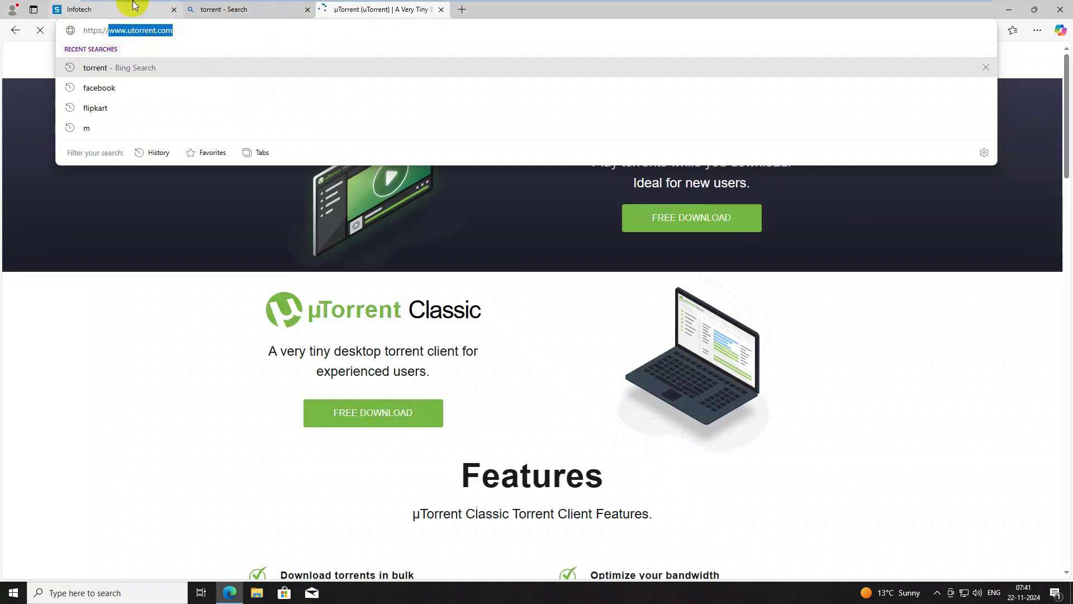
pyautogui.click(105, 10)
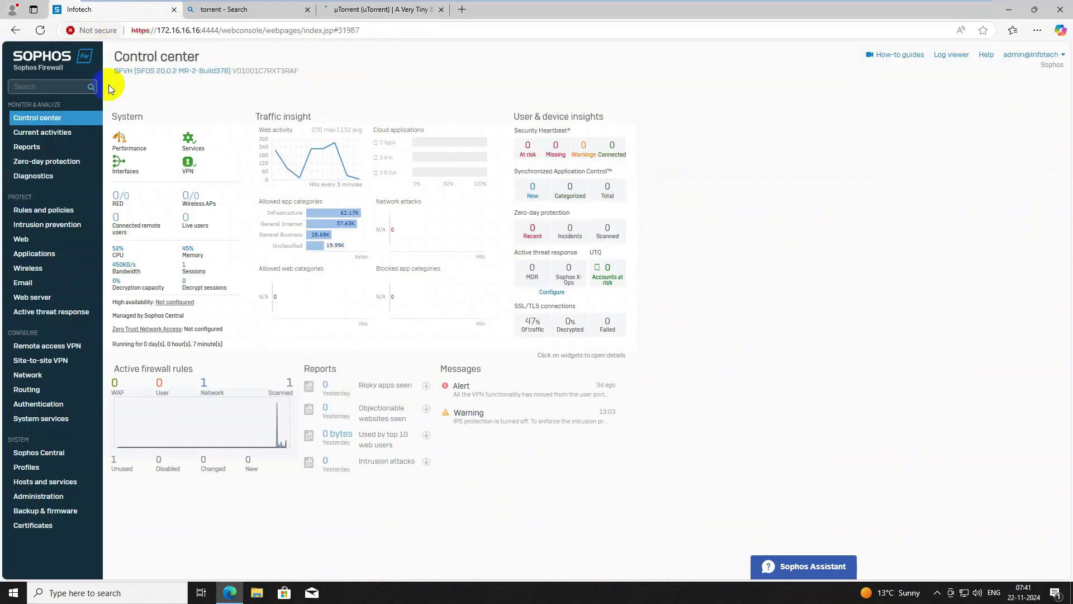
pyautogui.click(35, 177)
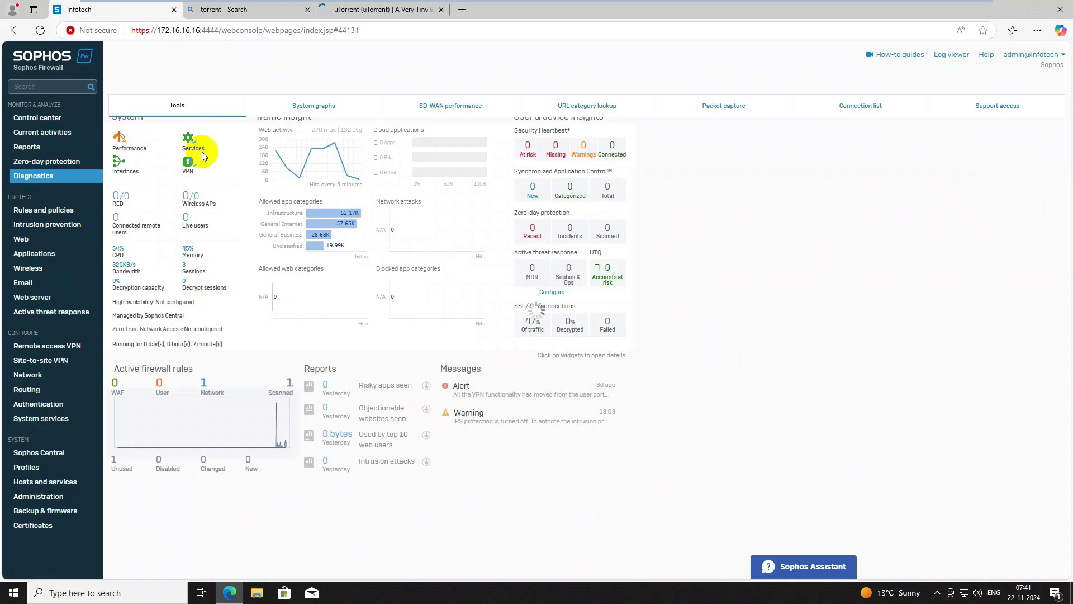
pyautogui.click(49, 179)
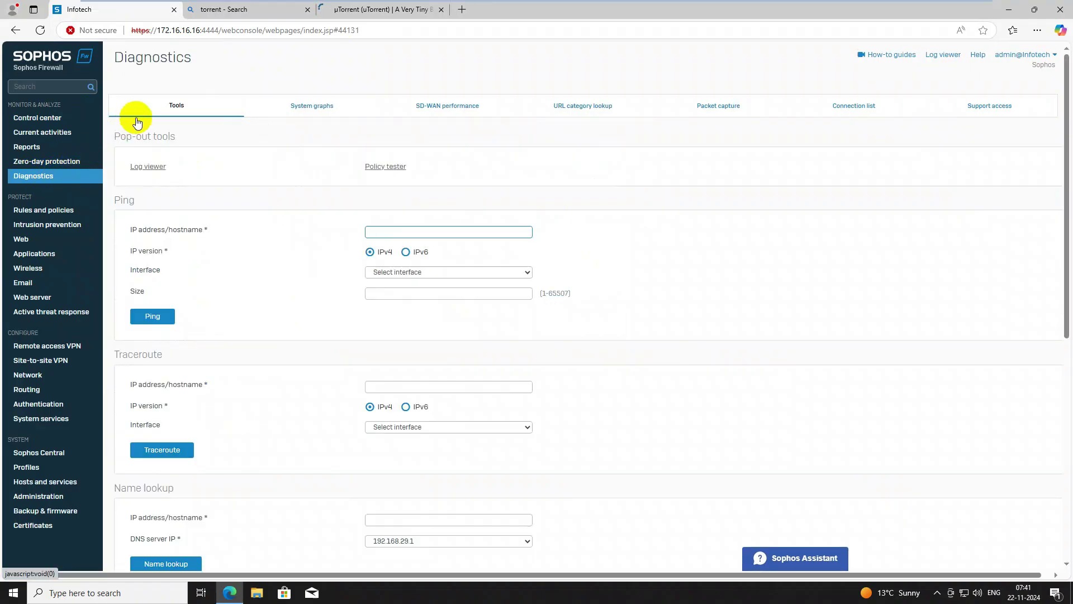
pyautogui.click(568, 108)
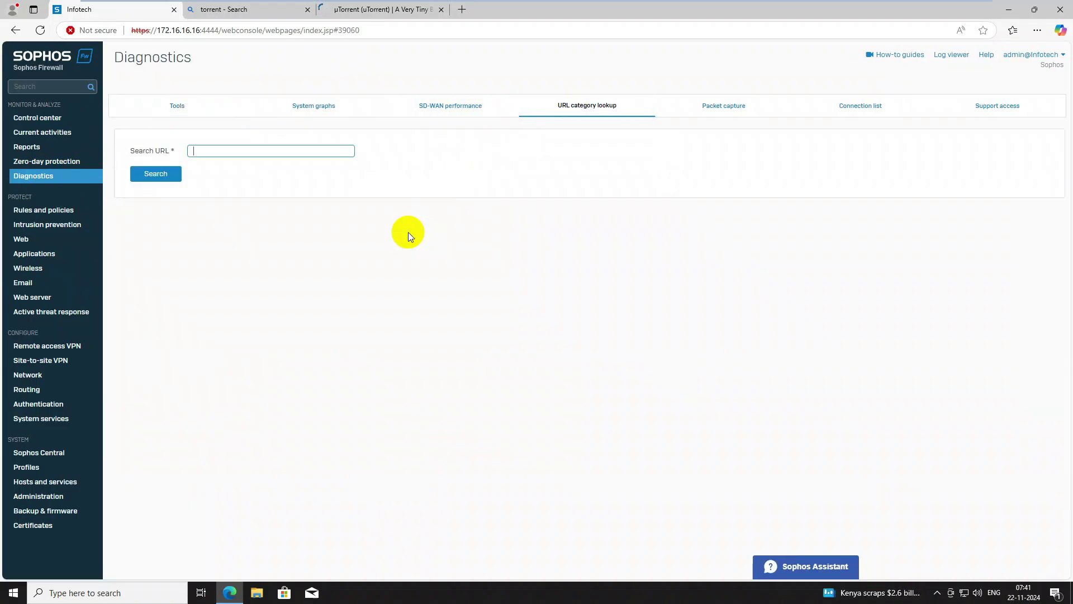
pyautogui.click(203, 156)
pyautogui.hotkey('ctrl', 'v')
pyautogui.click(176, 174)
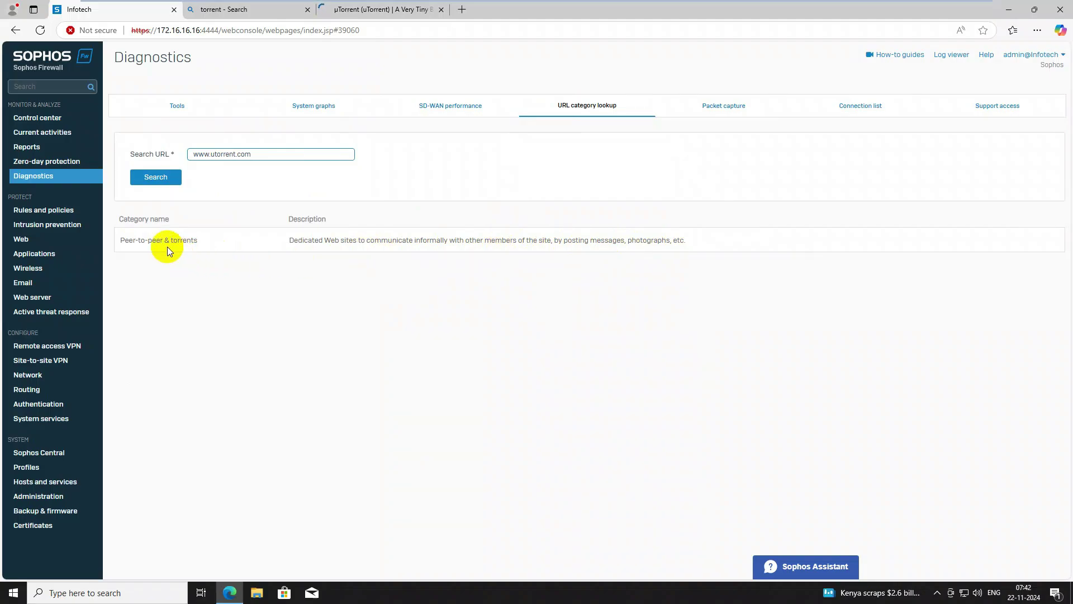
pyautogui.moveTo(199, 241); pyautogui.dragTo(117, 242)
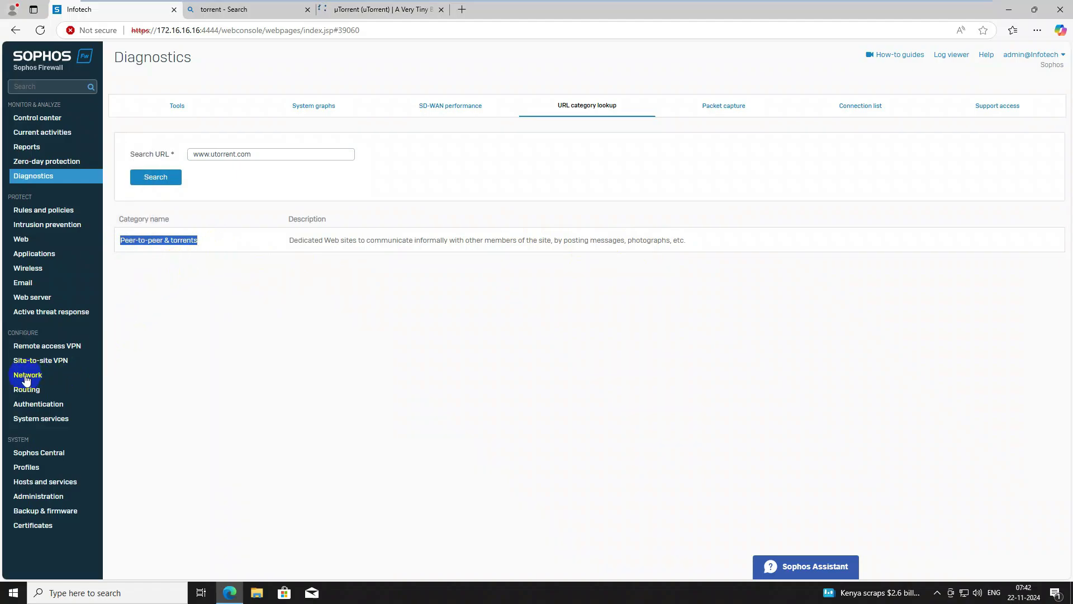
# Step: Start a new web policy in the firewall and name it Demo-P2P-Block
pyautogui.click(21, 244)
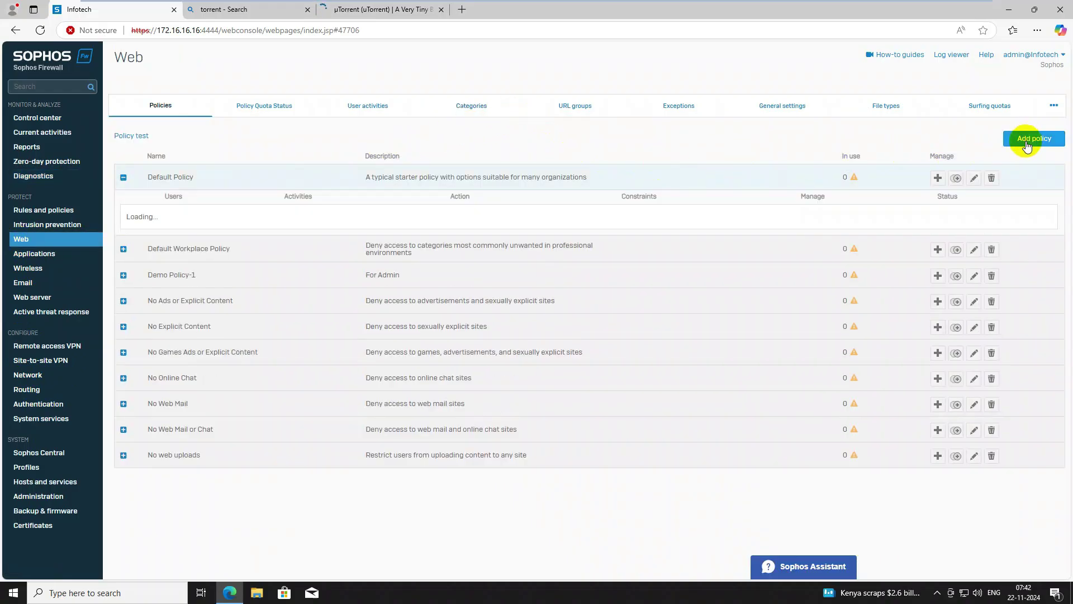
pyautogui.click(1025, 141)
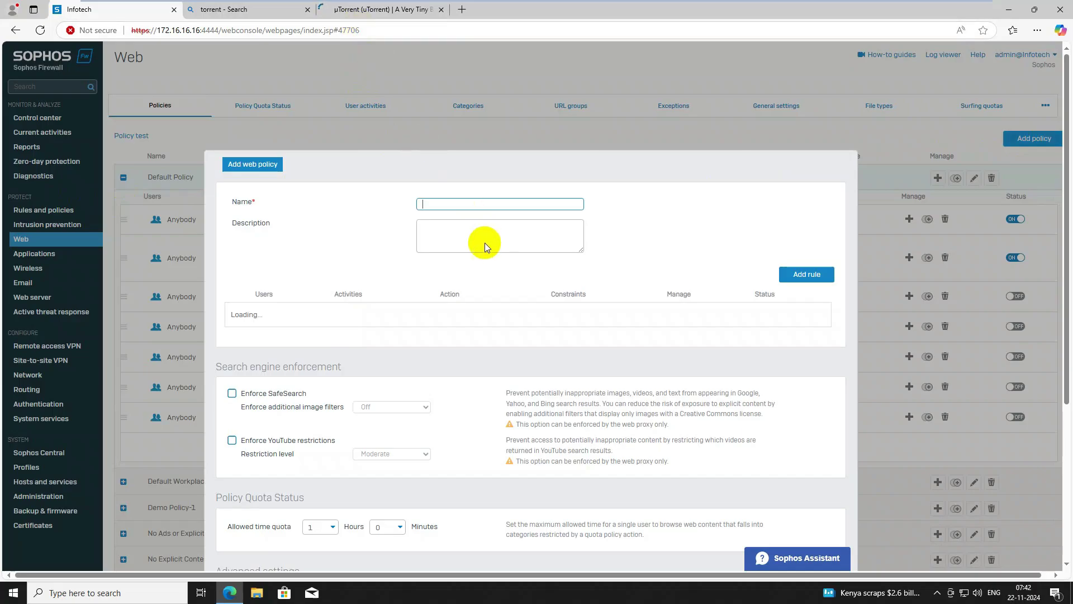
pyautogui.click(465, 205)
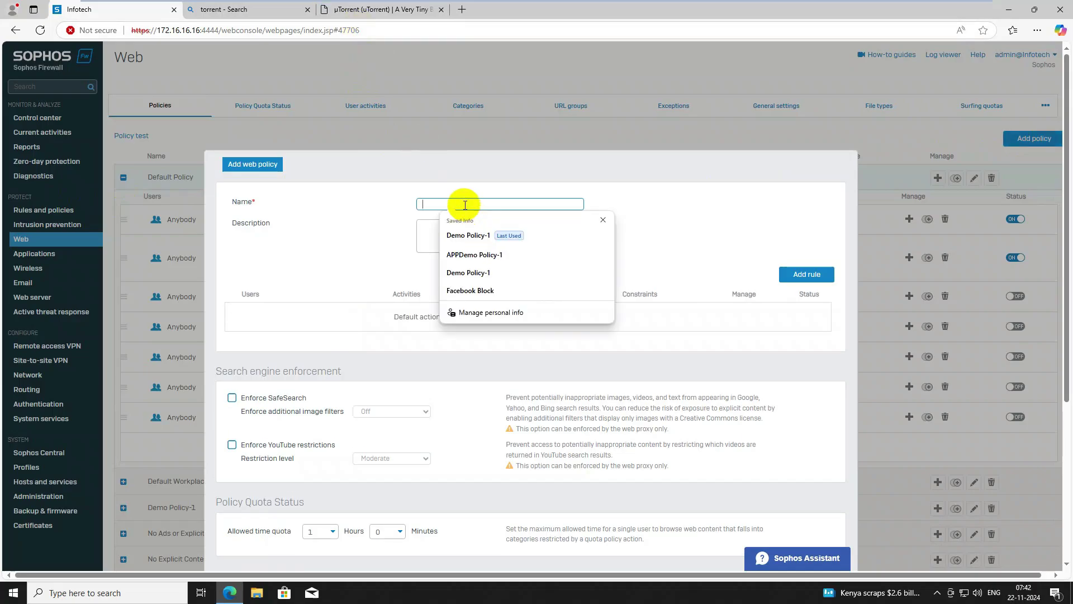
pyautogui.press('capslock')
pyautogui.write('Demo Policy-1')
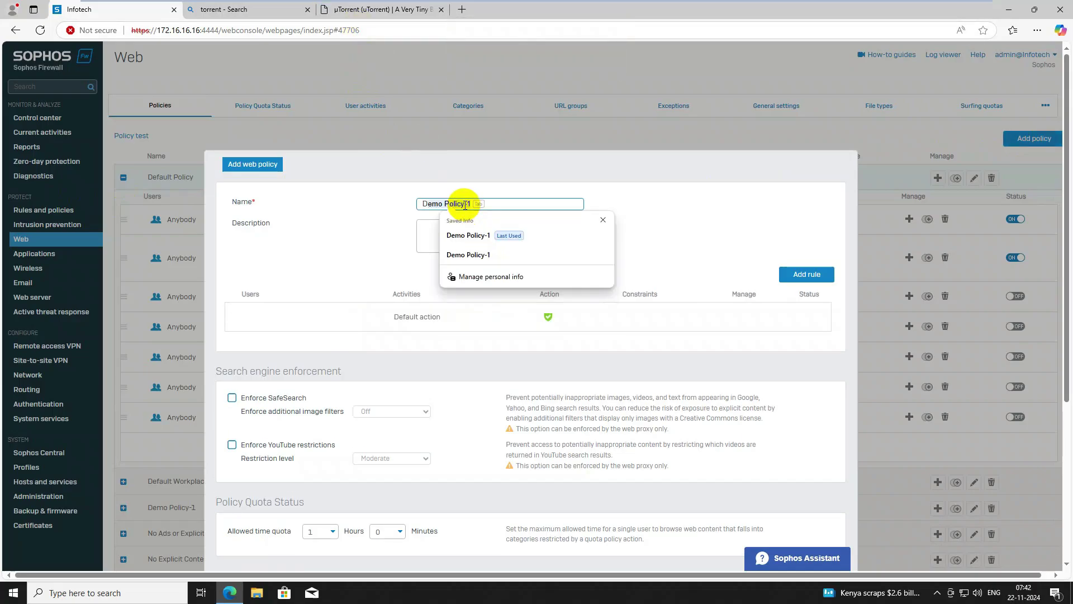
pyautogui.press('capslock')
pyautogui.write('emo ')
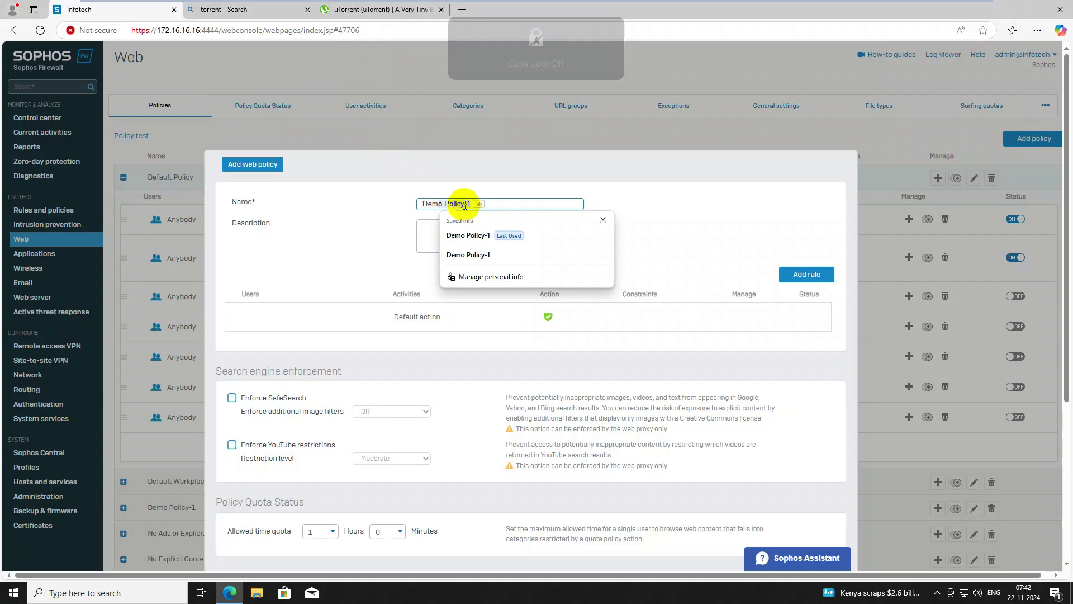
pyautogui.write('-')
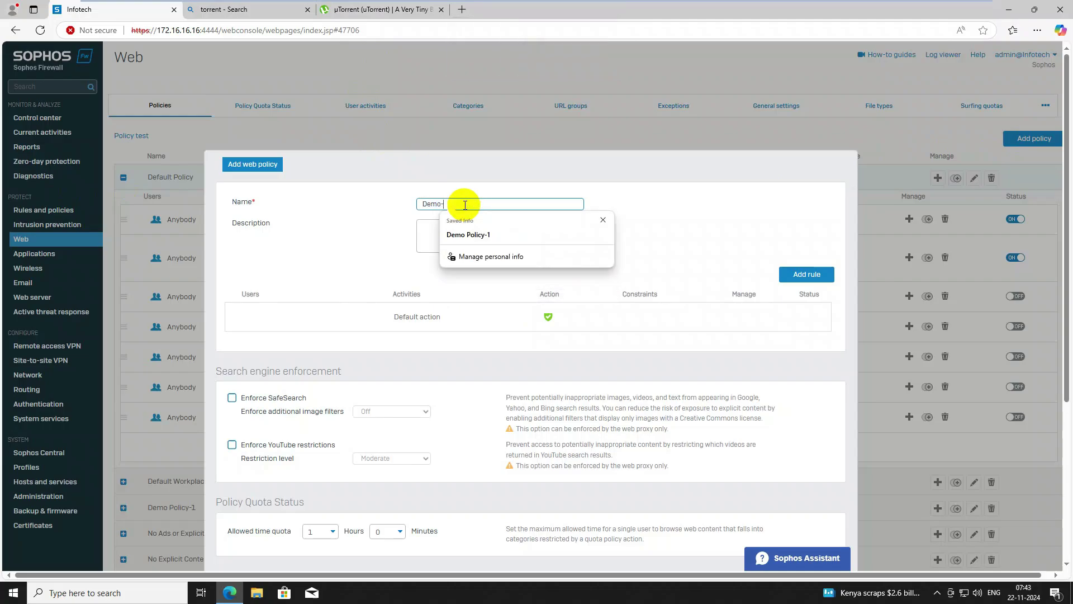
pyautogui.press('capslock')
pyautogui.write('P2P')
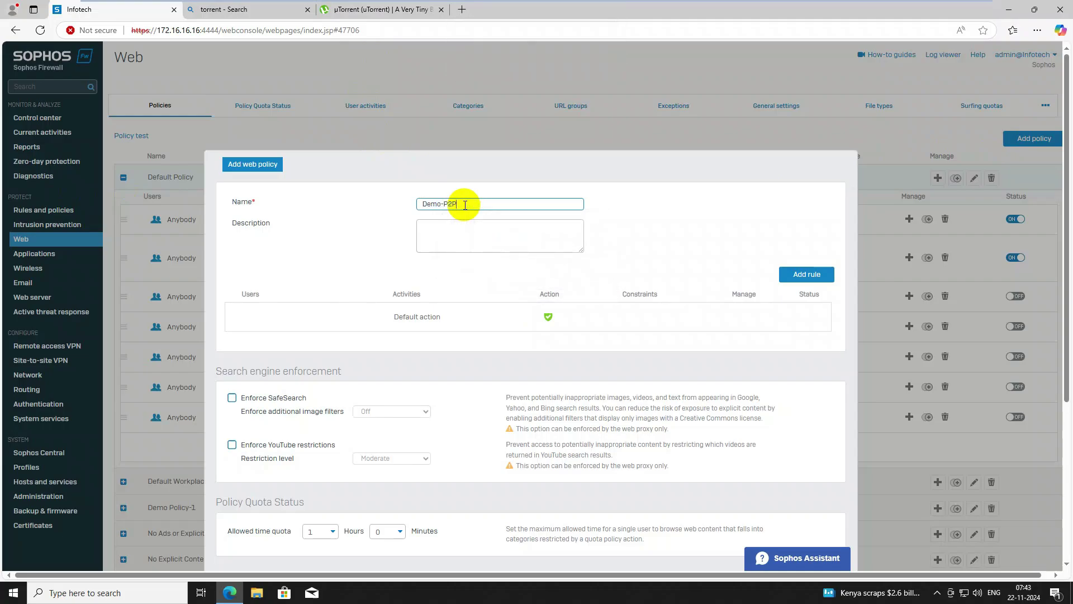
pyautogui.write('-B')
pyautogui.press('capslock')
# Step: Add a rule to the Demo-P2P-Block policy and remove All web traffic from its activities
pyautogui.click(798, 283)
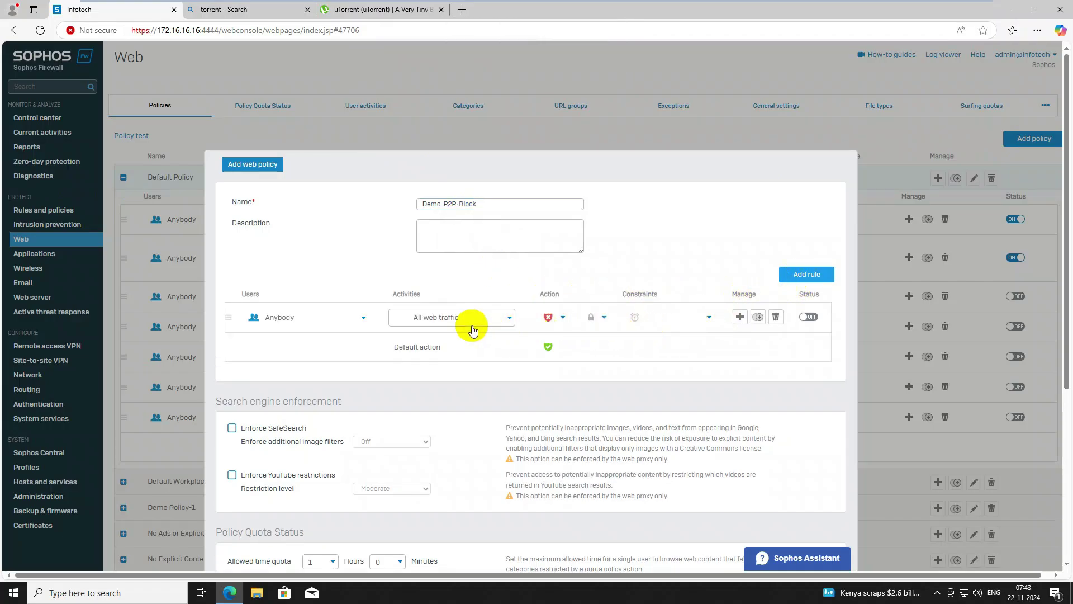
pyautogui.click(472, 323)
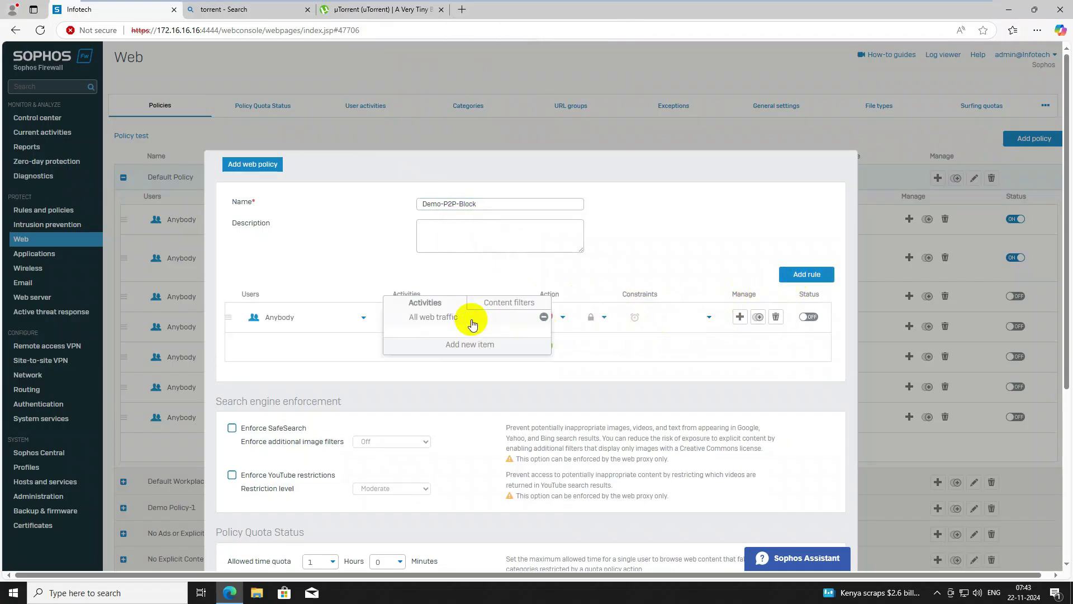
pyautogui.click(544, 317)
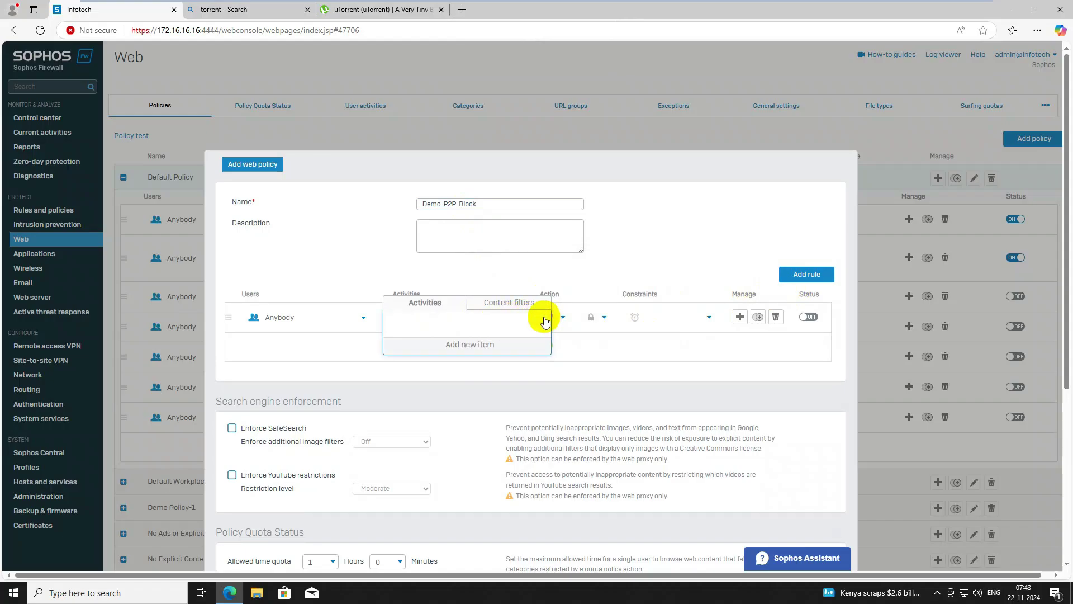
# Step: Search all activity types for "peer" and apply the Peer-to-peer & torrents category to the new rule
pyautogui.click(468, 345)
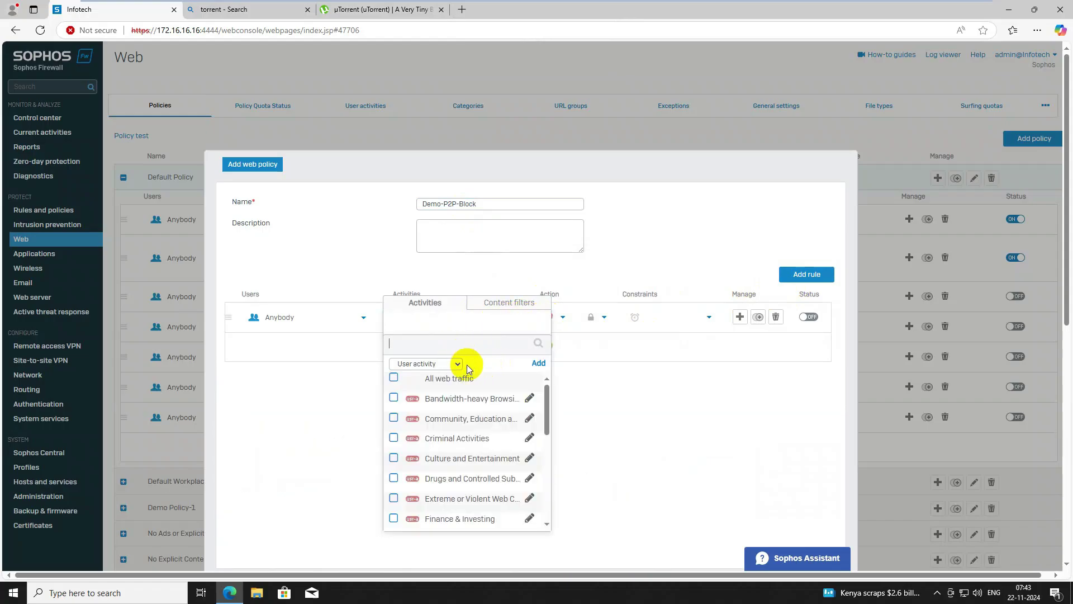
pyautogui.click(443, 364)
pyautogui.click(429, 380)
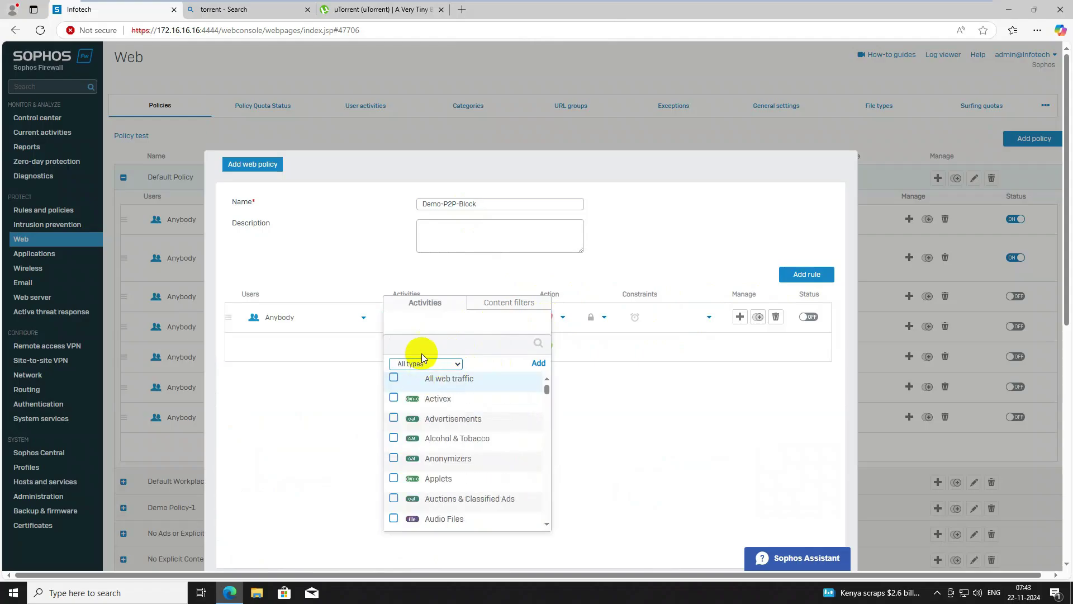
pyautogui.click(422, 344)
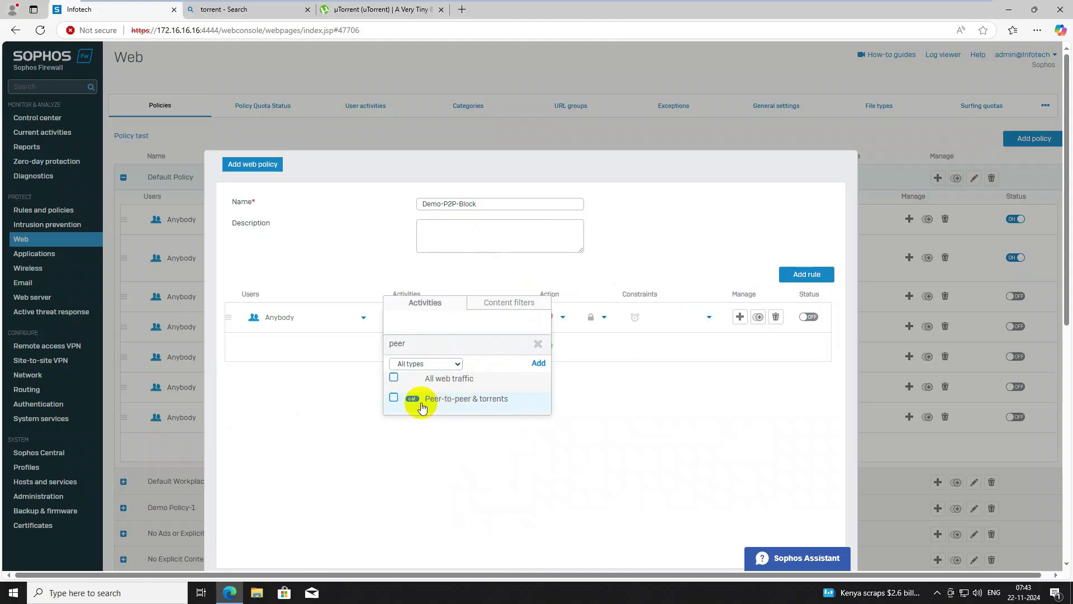
pyautogui.click(395, 398)
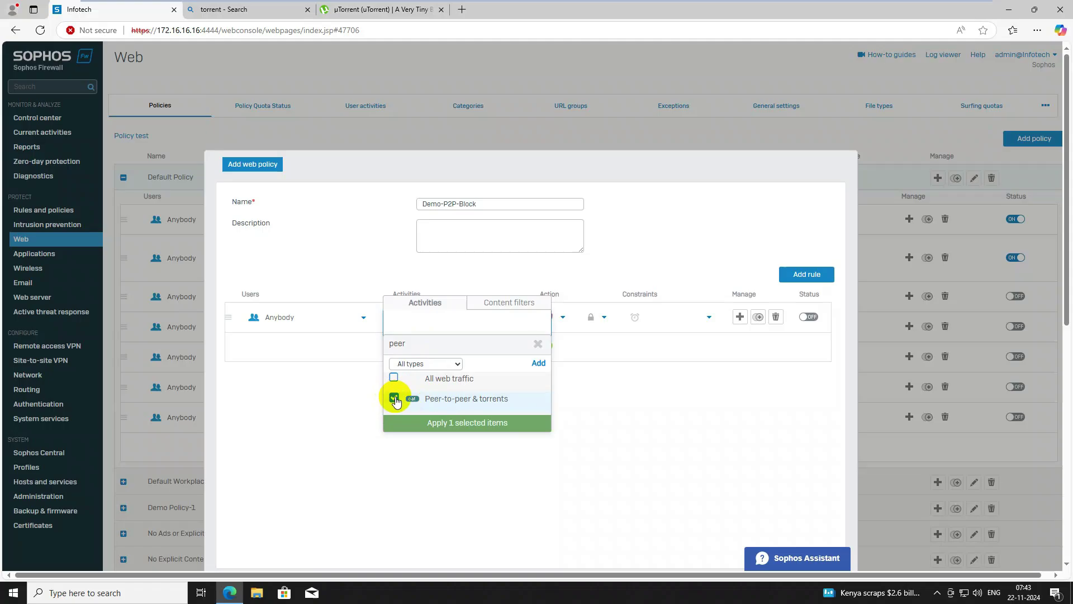
pyautogui.click(464, 429)
# Step: List all activity types for the rule and select the Dynamic DNS & ISP Sites category
pyautogui.click(477, 350)
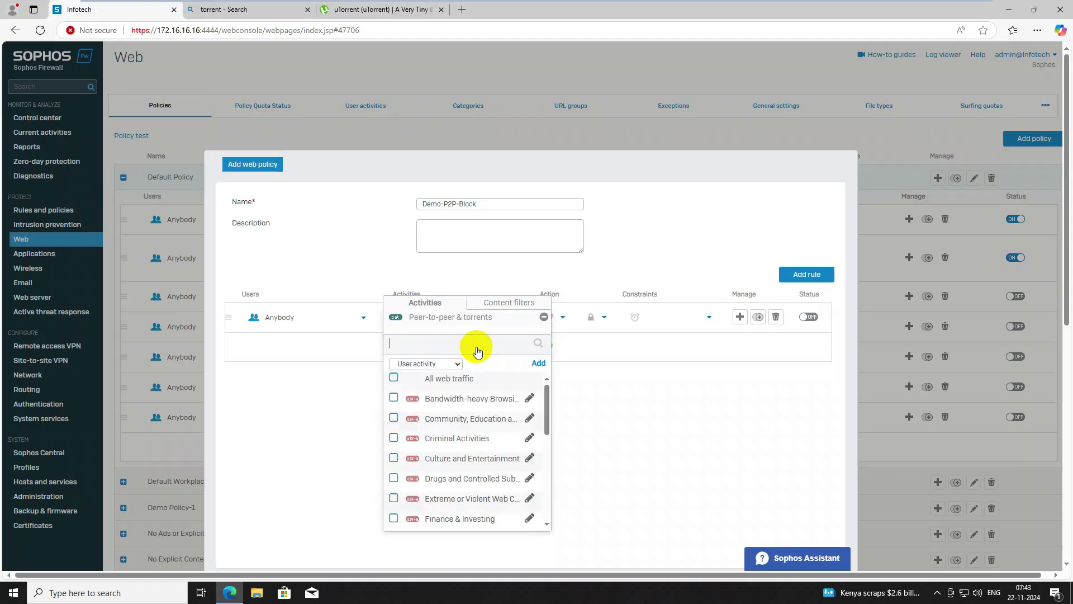
pyautogui.click(406, 364)
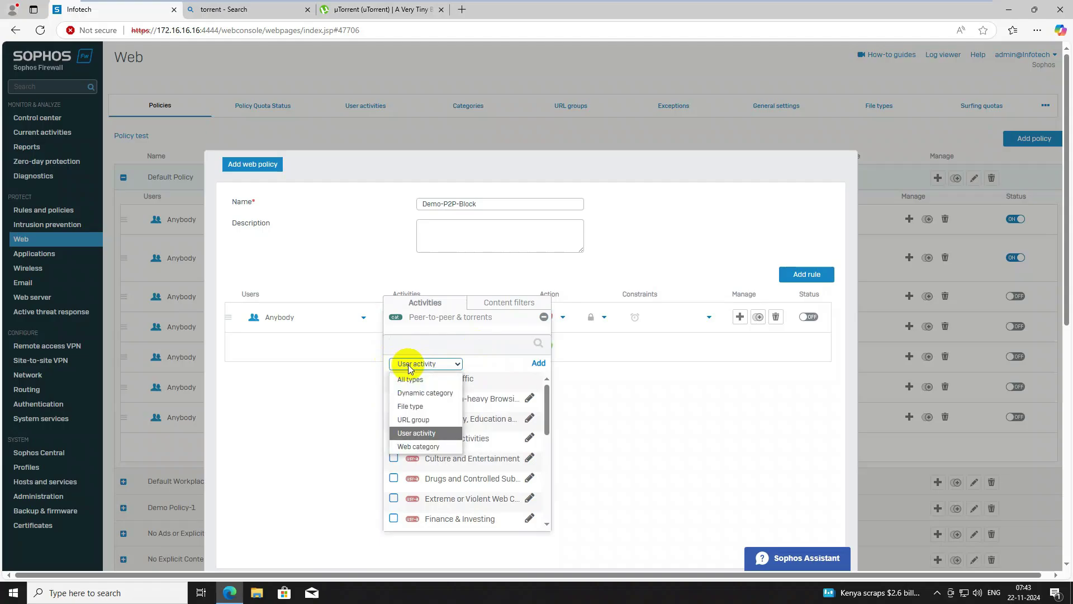
pyautogui.press('Escape')
pyautogui.press('Up')
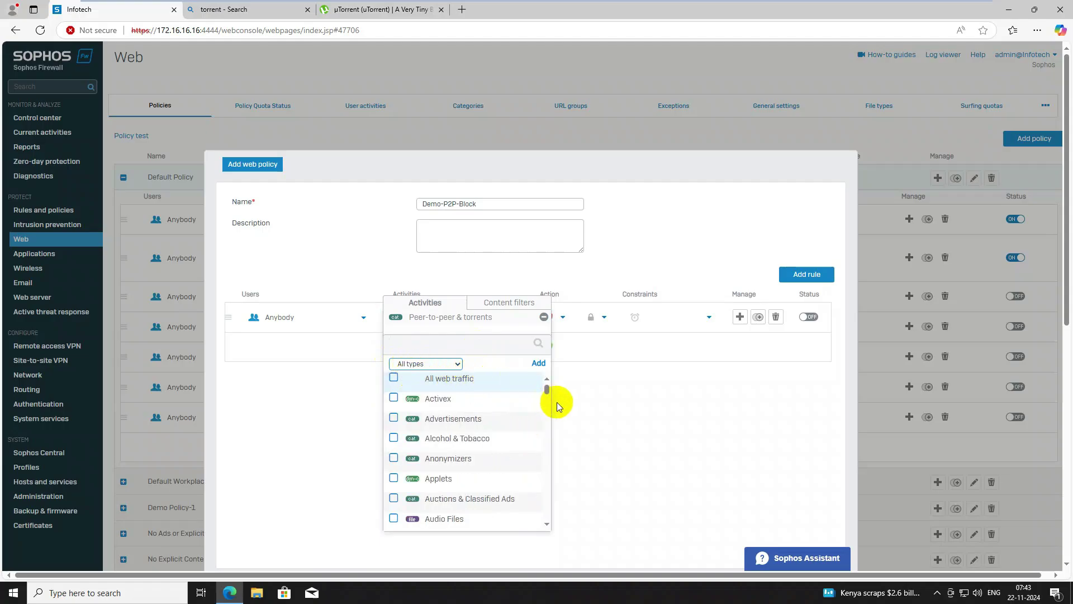
pyautogui.scroll(-3, 474, 460)
pyautogui.scroll(-2, 473, 459)
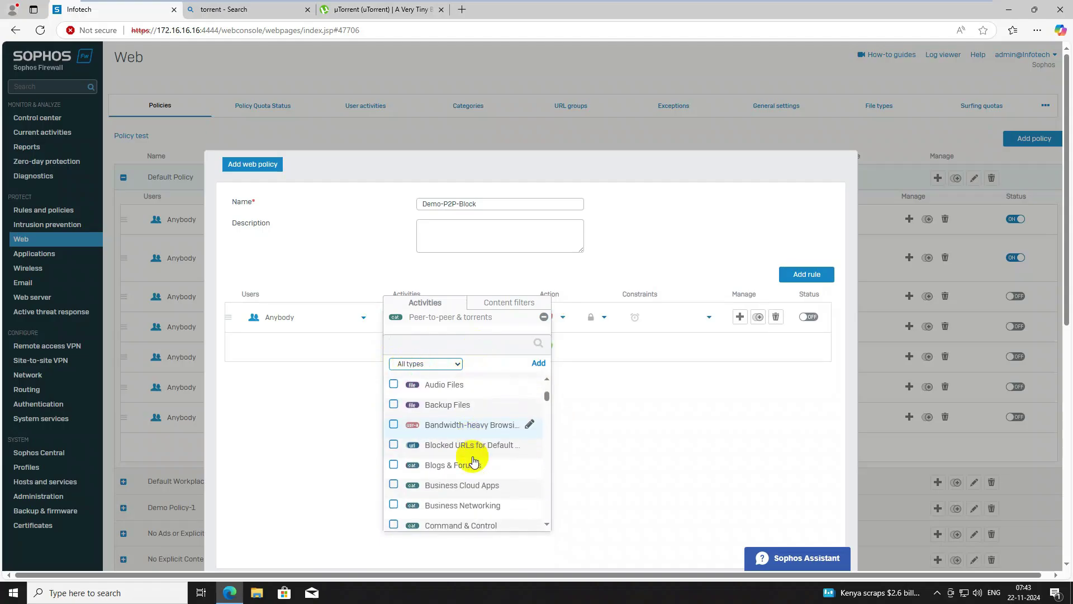
pyautogui.scroll(-2, 473, 475)
pyautogui.scroll(-5, 472, 476)
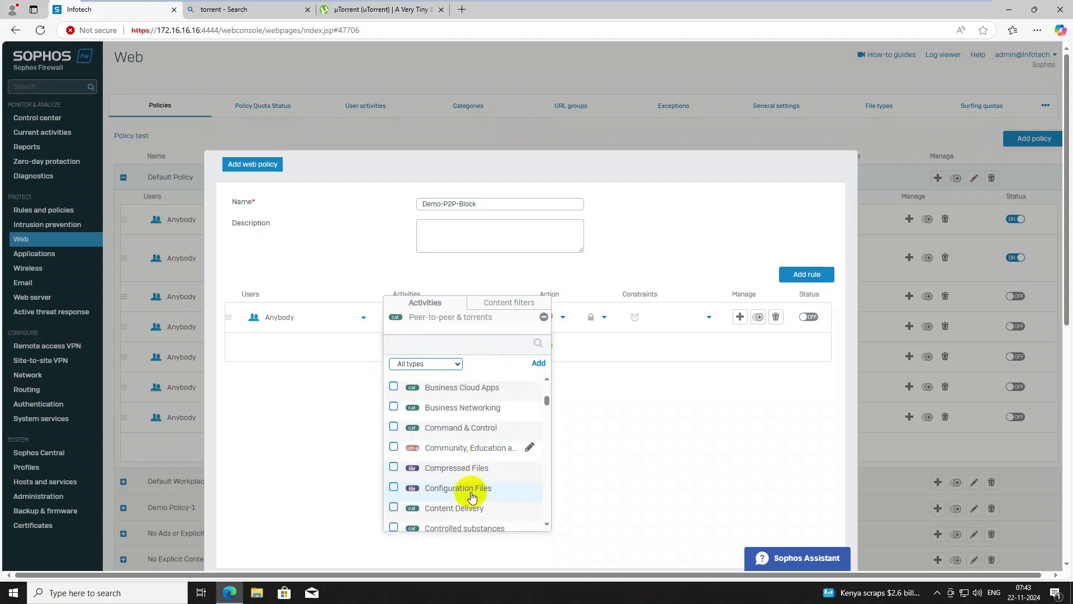
pyautogui.scroll(-3, 472, 486)
pyautogui.scroll(-3, 472, 496)
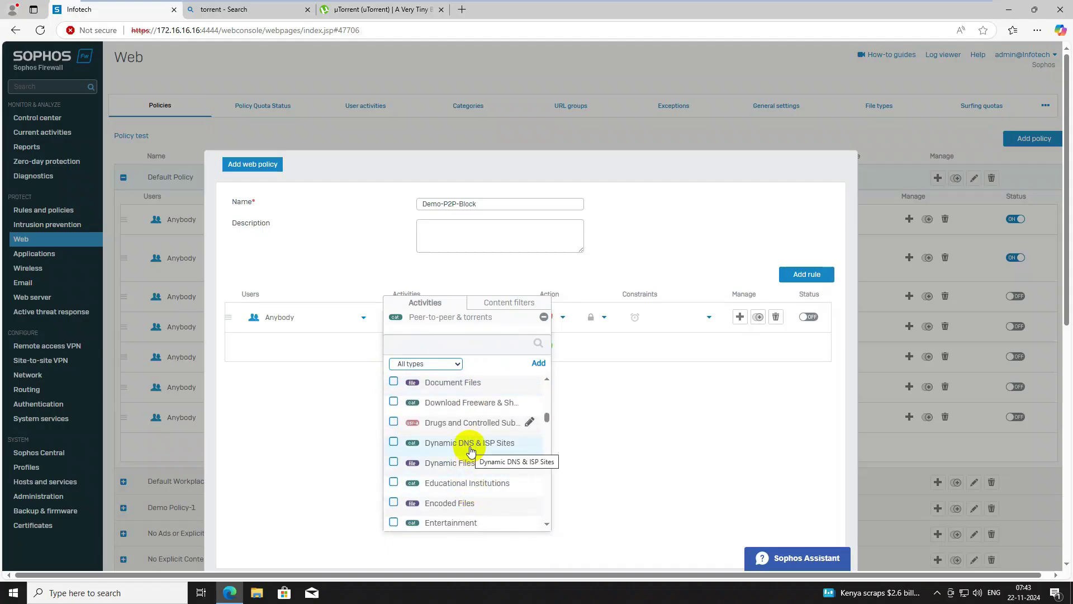
pyautogui.click(394, 442)
# Step: Also select Nudity, Nudity and Adult Content, and ParkedDomain for the rule's activities
pyautogui.scroll(-2, 467, 476)
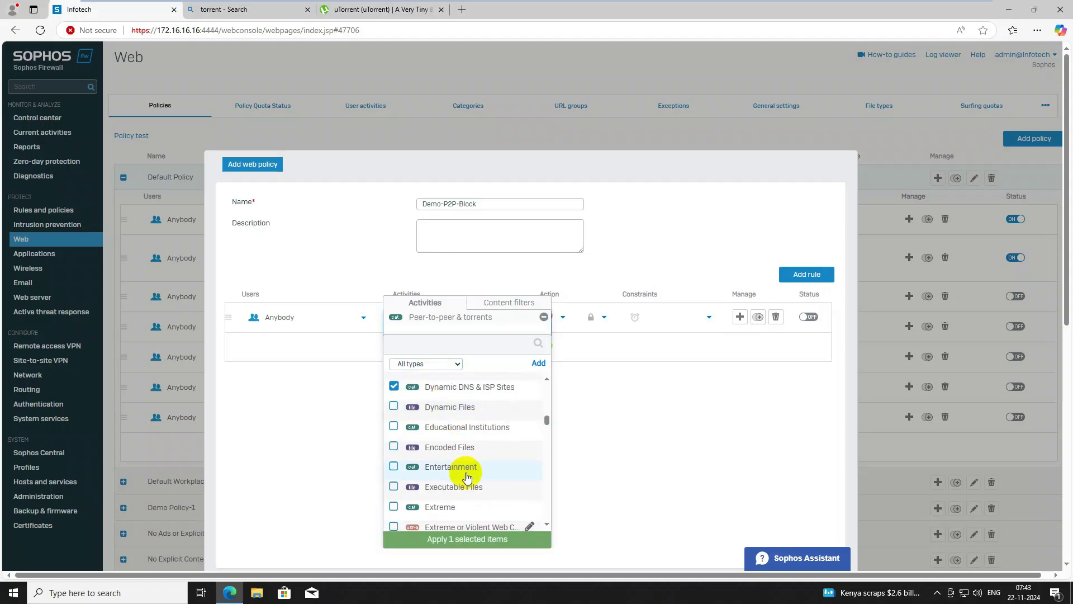
pyautogui.scroll(-3, 469, 481)
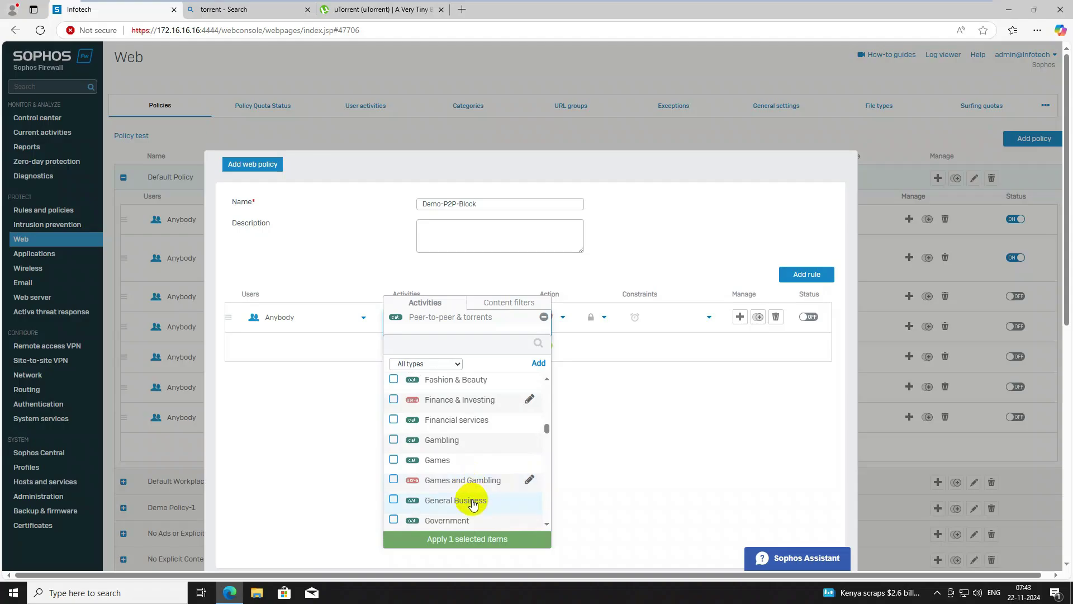
pyautogui.scroll(-2, 471, 497)
pyautogui.scroll(-5, 473, 503)
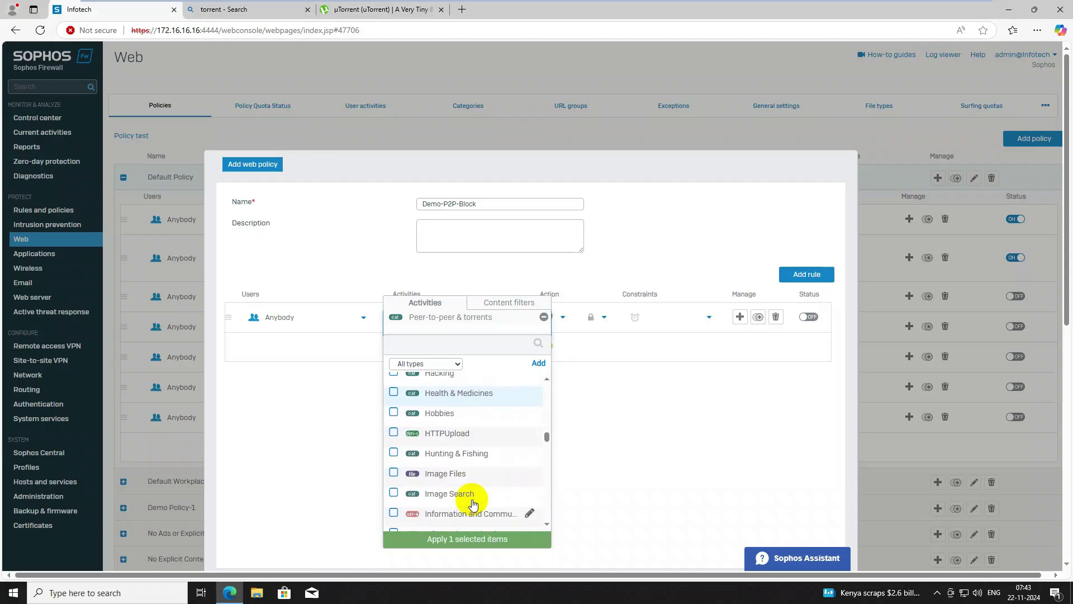
pyautogui.scroll(-4, 473, 504)
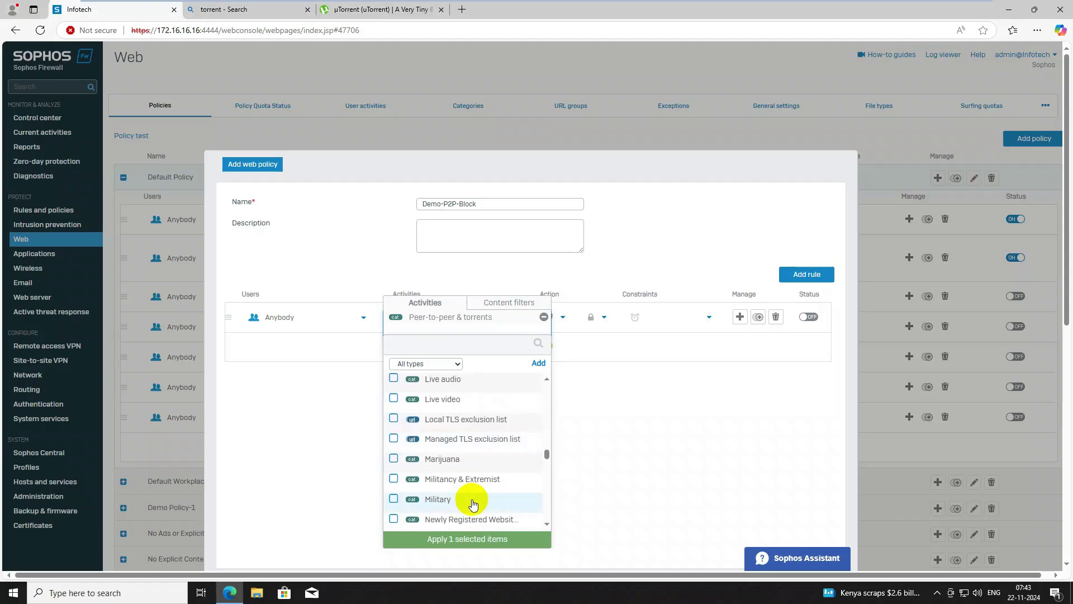
pyautogui.scroll(-2, 472, 503)
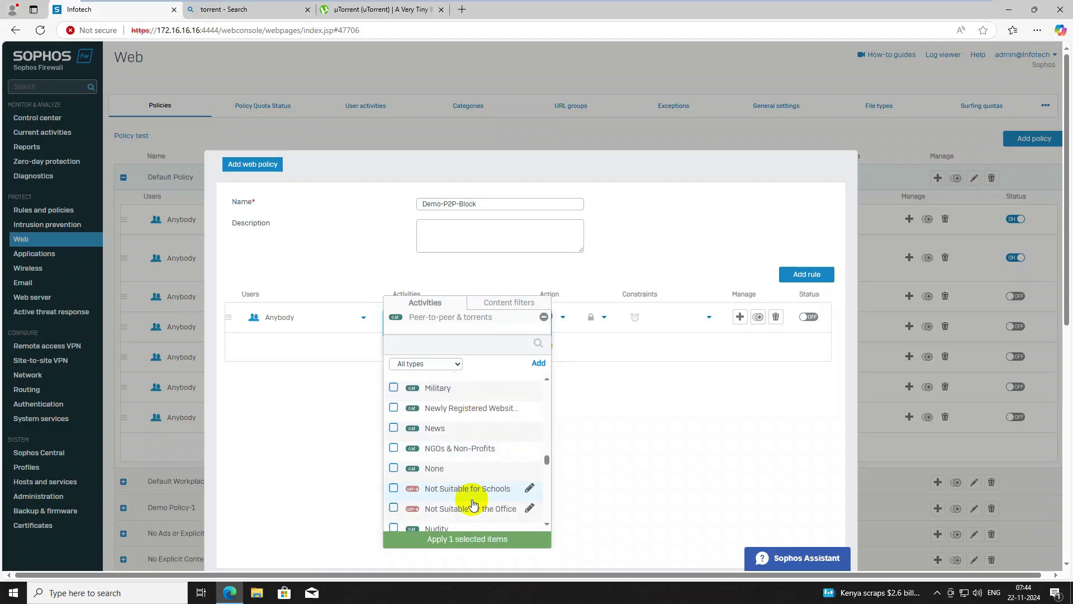
pyautogui.scroll(-2, 469, 499)
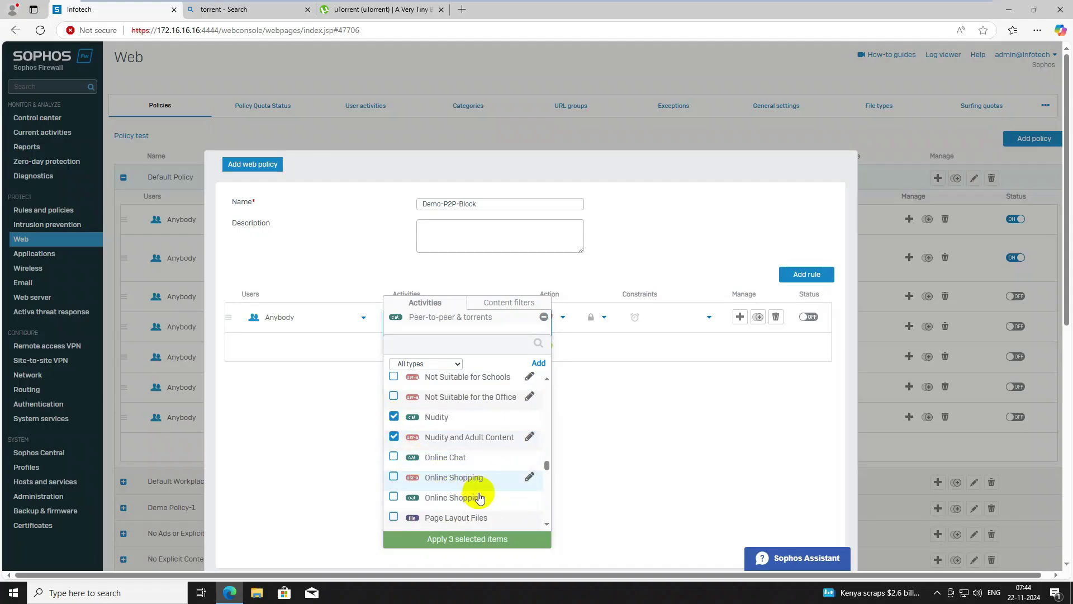
pyautogui.scroll(-1, 480, 497)
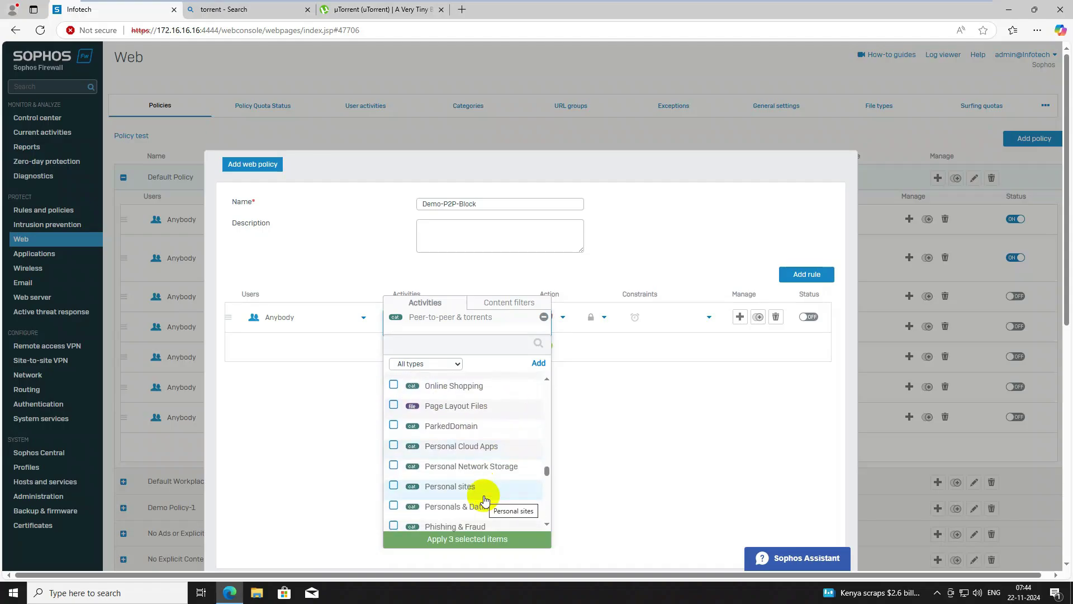
pyautogui.click(396, 426)
# Step: Add the Uncategorized and Unauthorized Software Stores categories to the activity selection
pyautogui.scroll(-1, 481, 500)
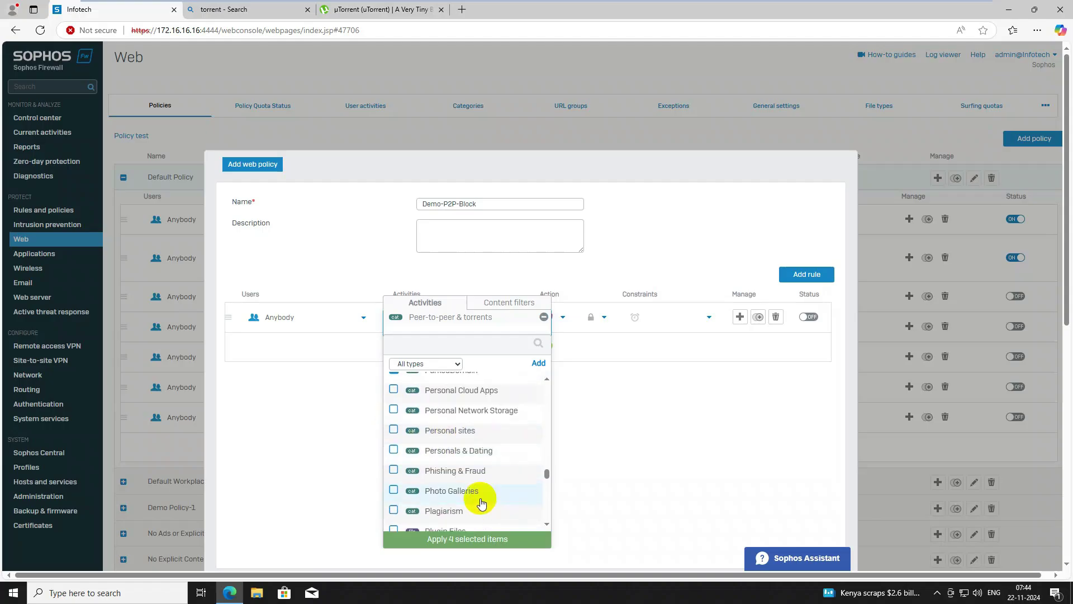
pyautogui.scroll(-2, 481, 502)
pyautogui.scroll(-2, 480, 501)
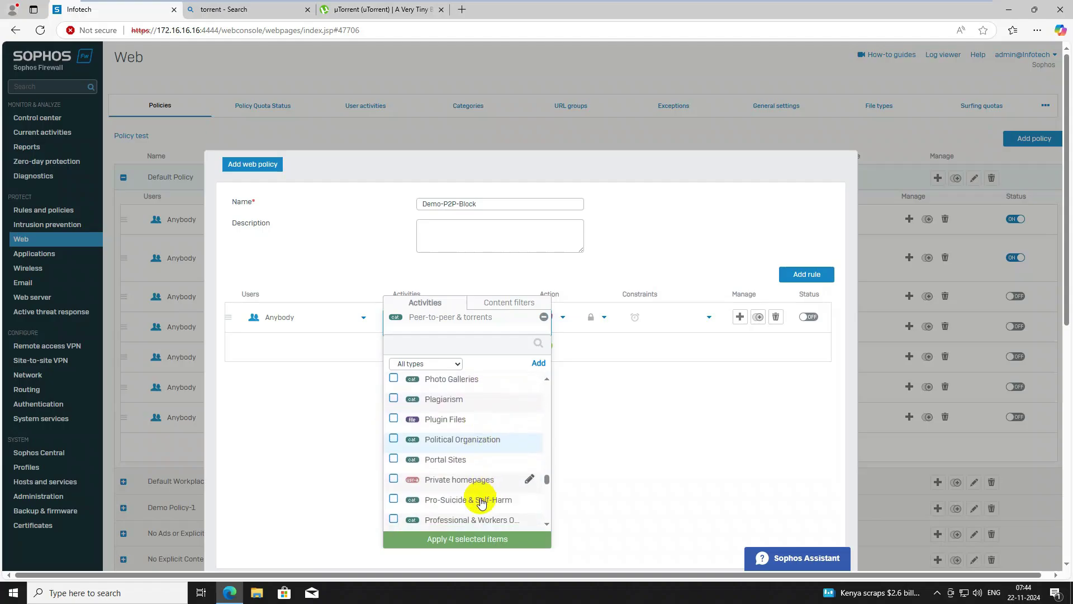
pyautogui.scroll(-2, 481, 502)
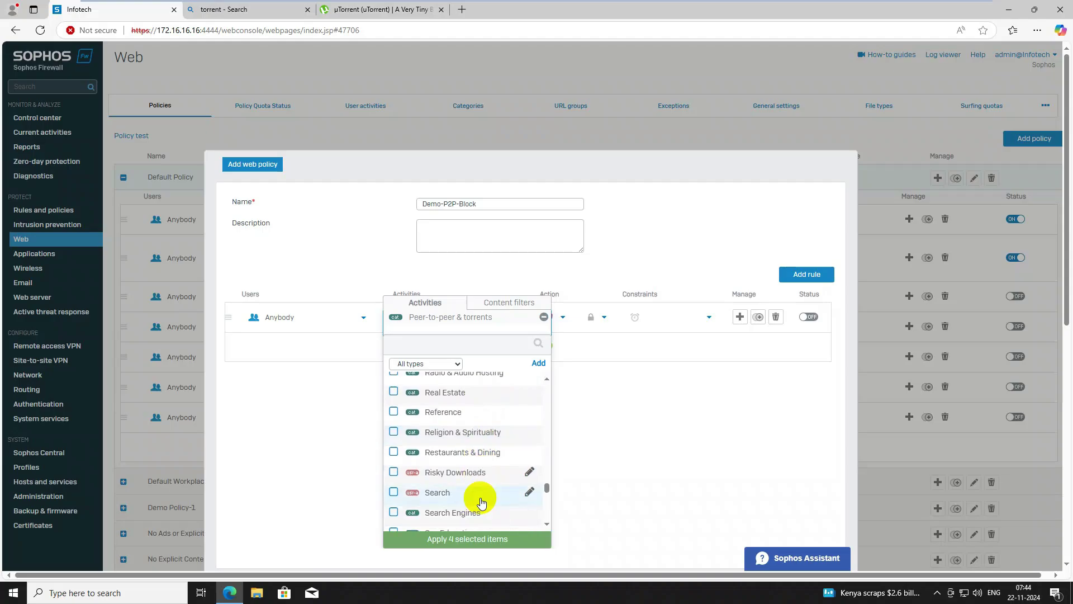
pyautogui.scroll(-1, 480, 502)
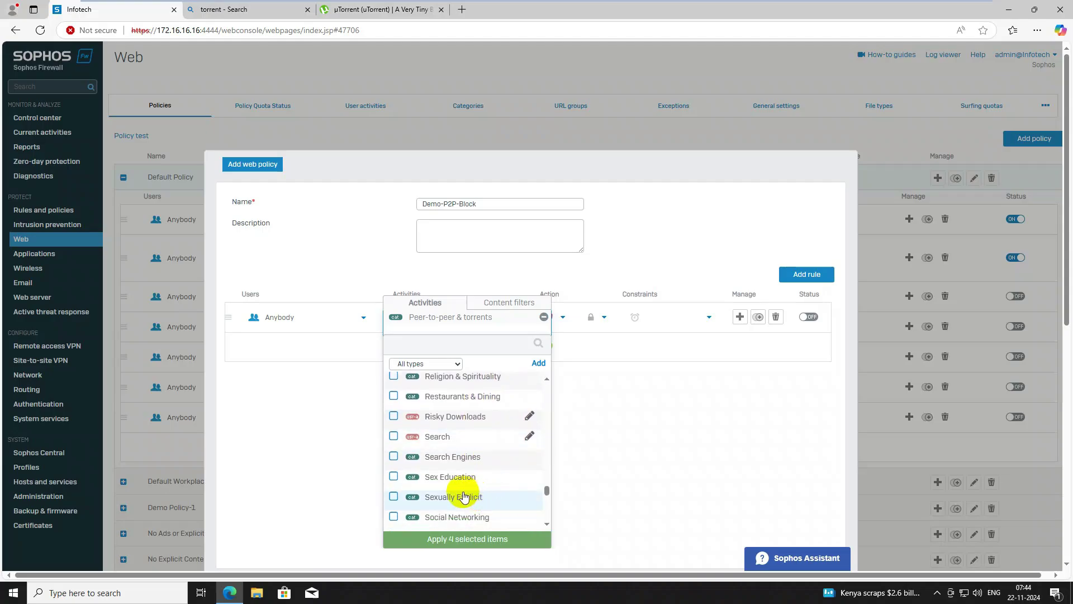
pyautogui.scroll(-2, 458, 512)
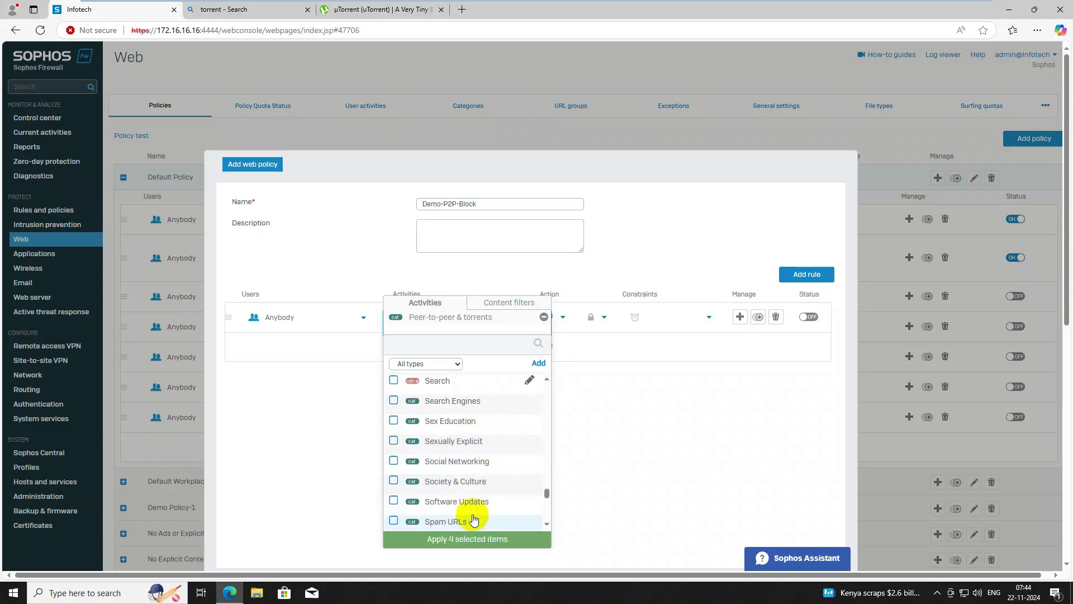
pyautogui.scroll(-2, 473, 513)
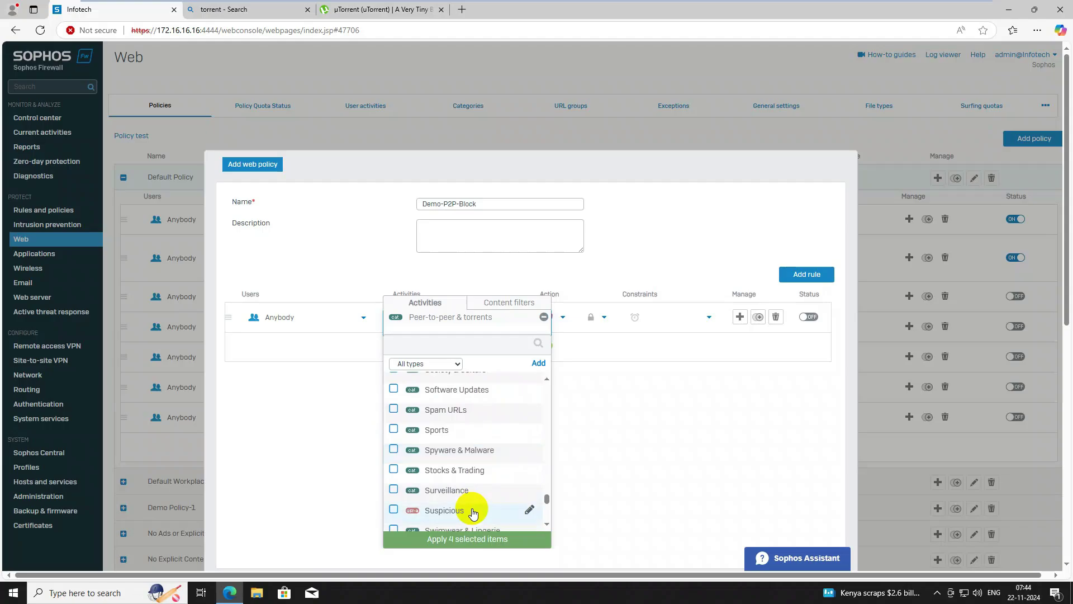
pyautogui.scroll(-2, 472, 513)
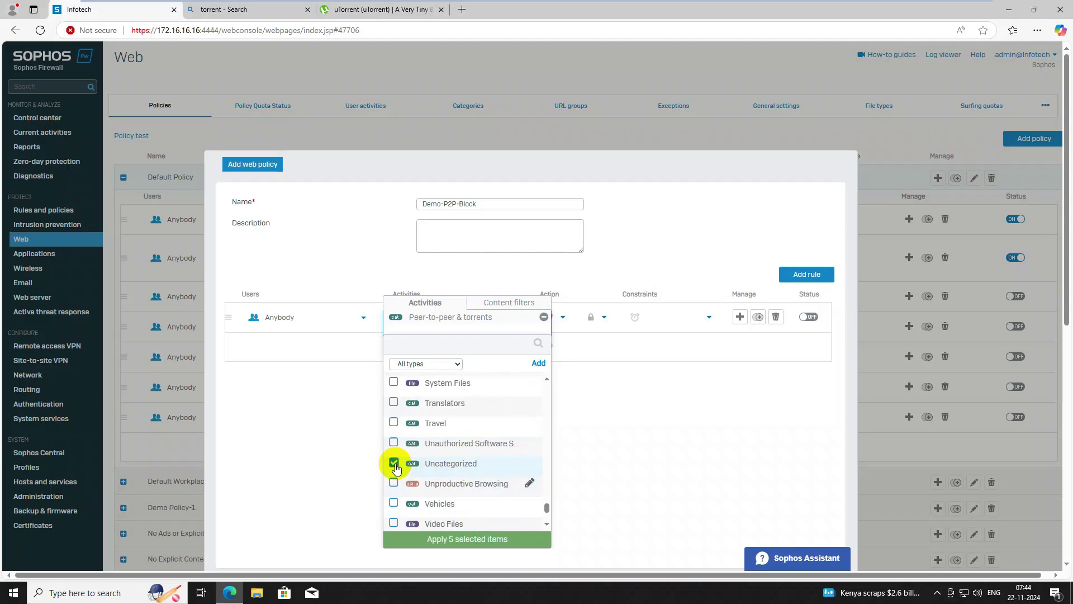
pyautogui.click(393, 443)
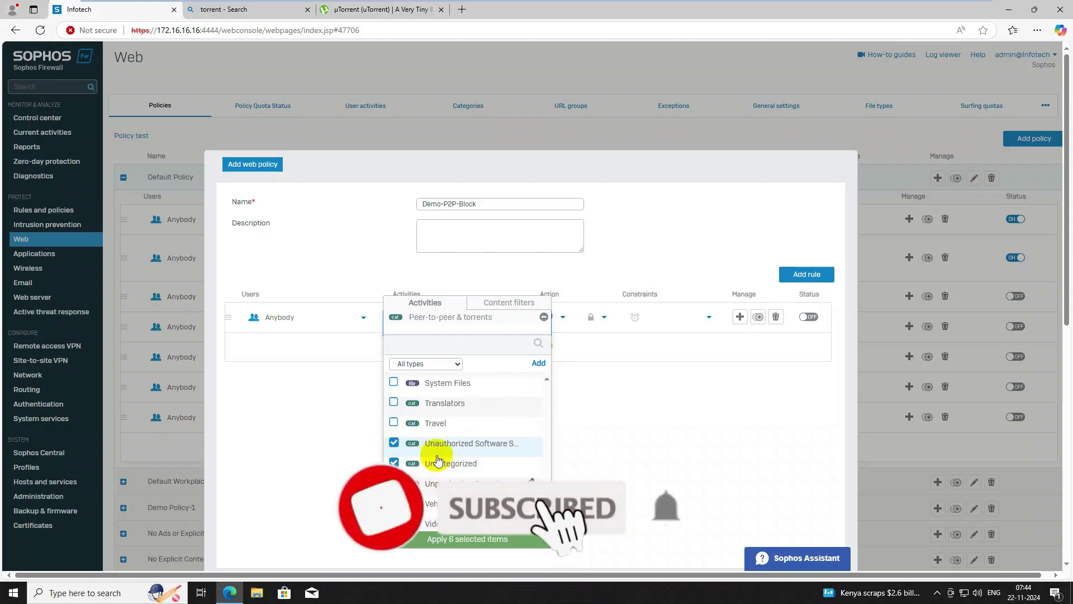
# Step: Apply the six selected activities to the rule, review the resulting list and close the activity picker
pyautogui.scroll(-2, 458, 469)
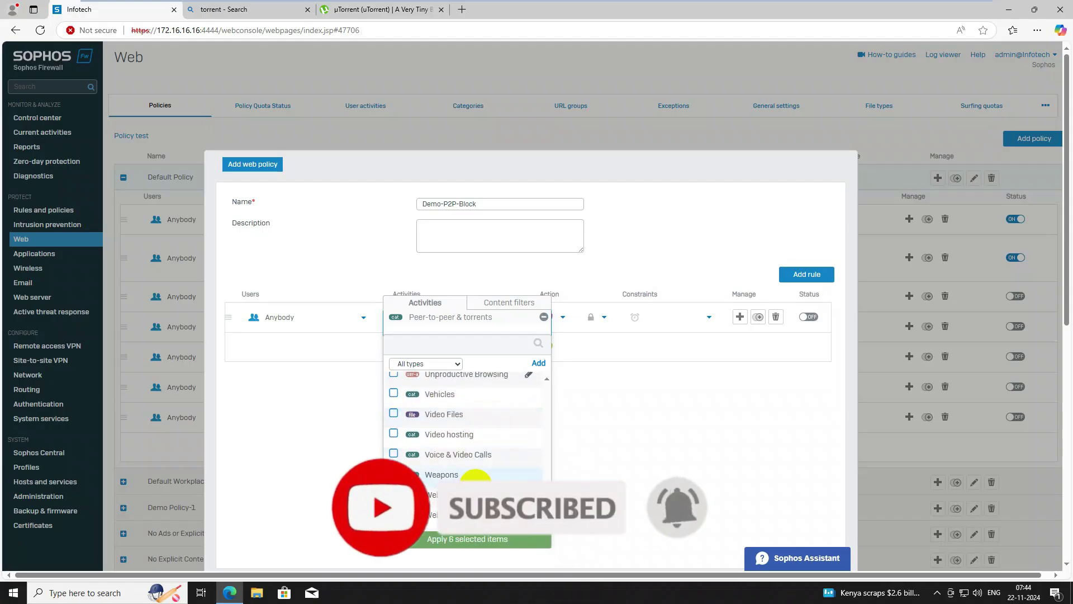
pyautogui.scroll(-2, 475, 478)
pyautogui.click(472, 429)
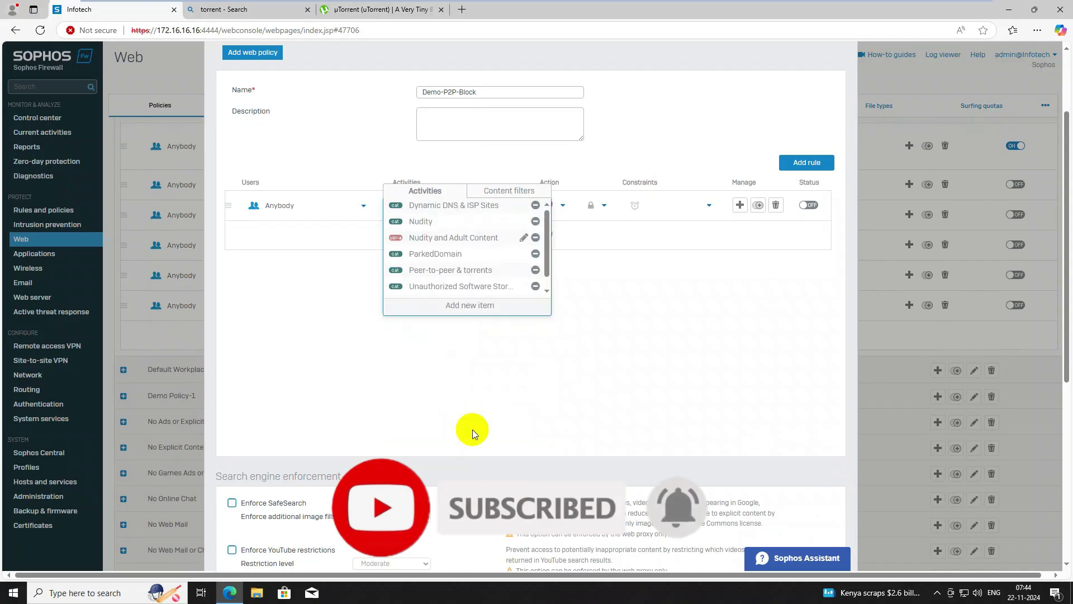
pyautogui.scroll(-1, 447, 240)
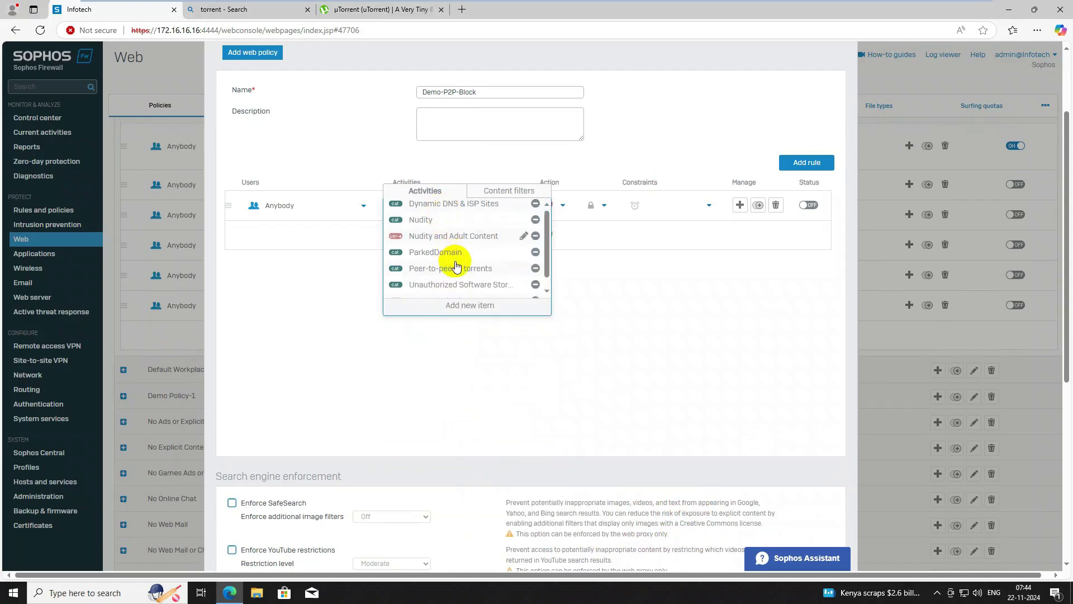
pyautogui.scroll(-1, 456, 265)
pyautogui.scroll(1, 456, 268)
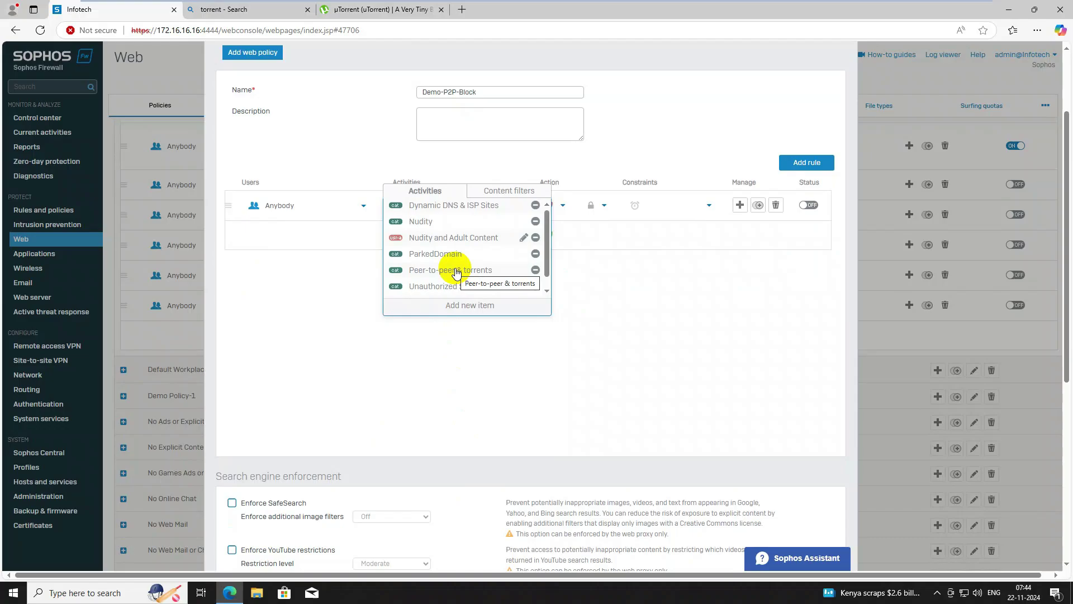
pyautogui.click(603, 310)
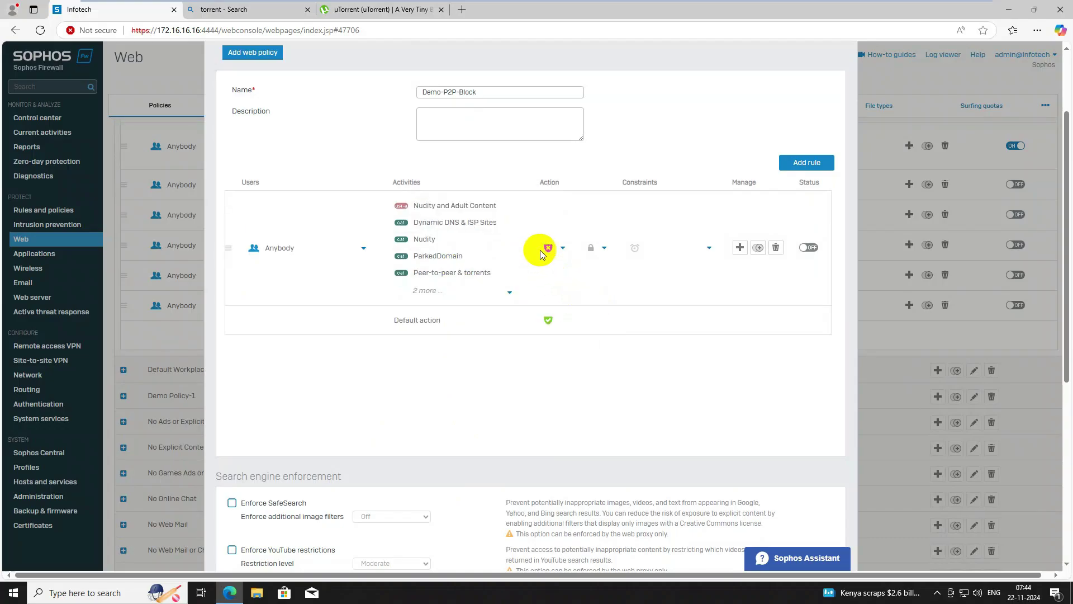
# Step: Set the rule's action to Block HTTP and switch the rule on
pyautogui.click(557, 251)
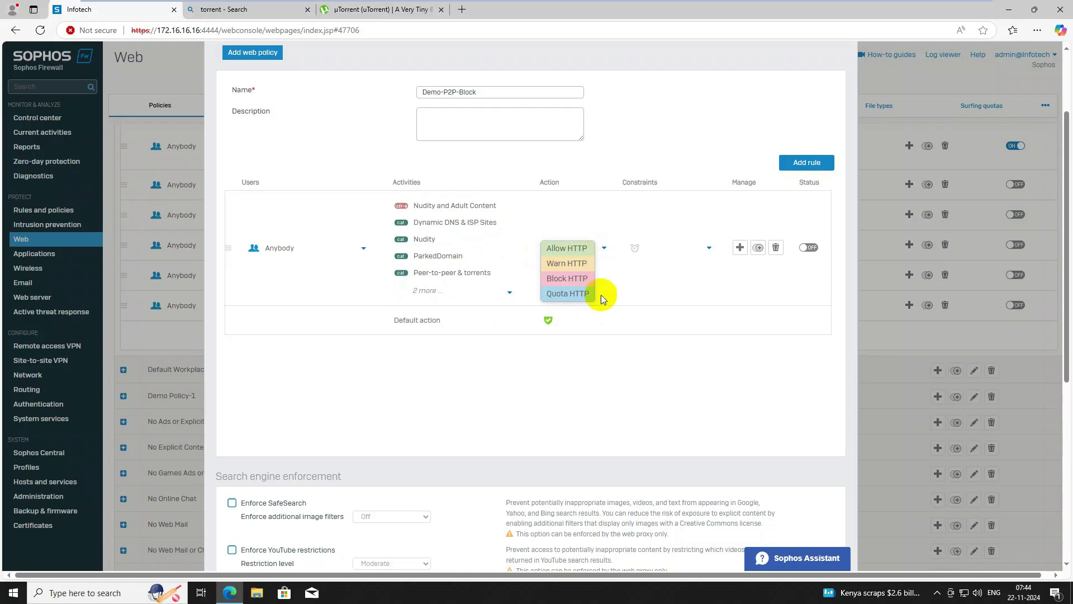
pyautogui.click(566, 278)
pyautogui.click(606, 249)
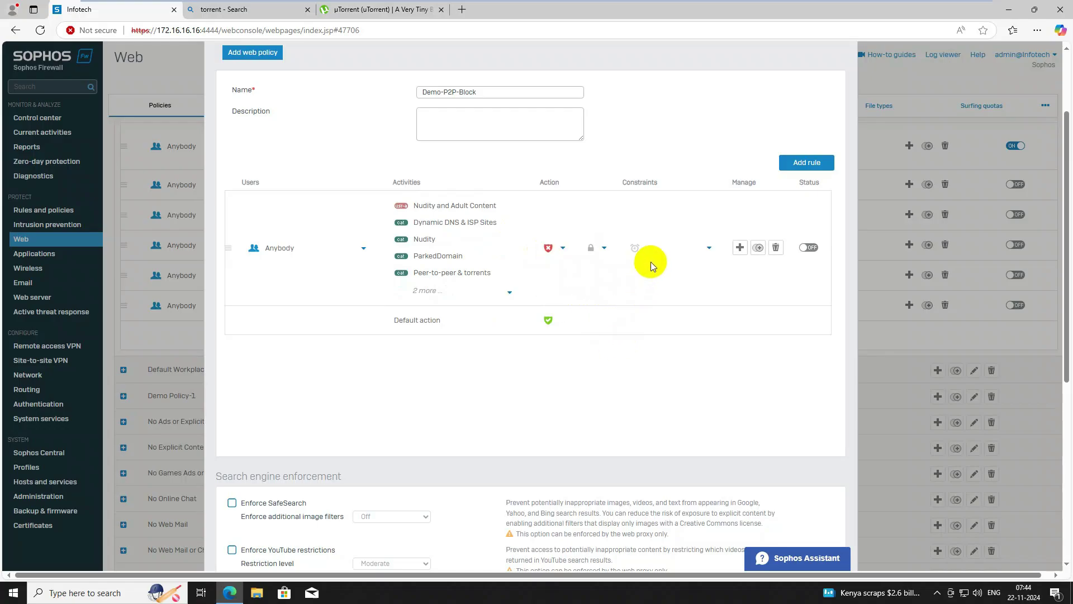
pyautogui.click(650, 256)
pyautogui.click(677, 280)
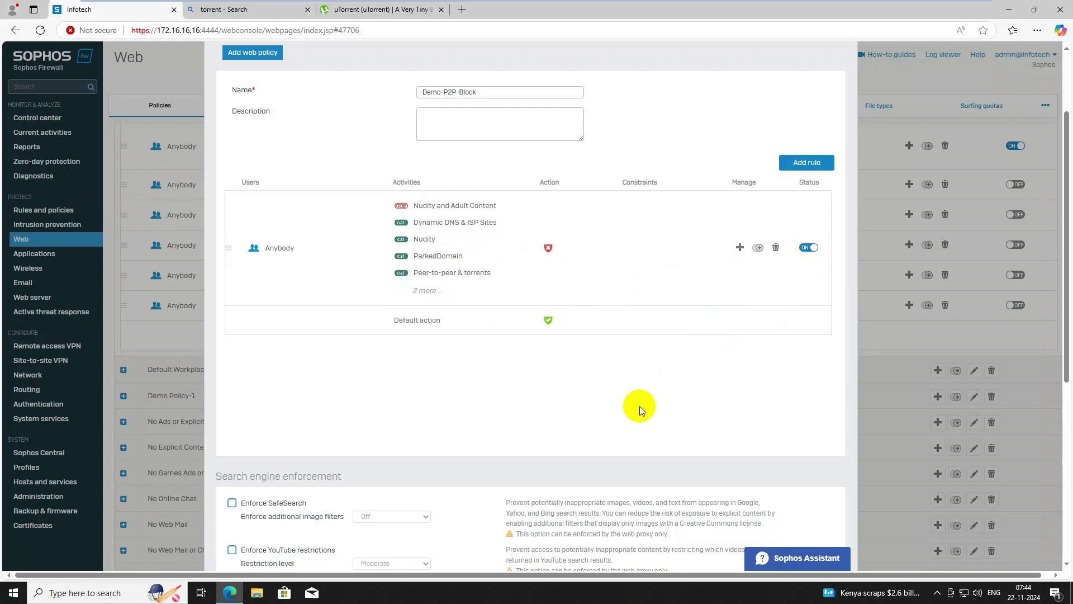
# Step: Save the Demo-P2P-Block web policy and skip adding it to a firewall rule
pyautogui.scroll(-1, 447, 361)
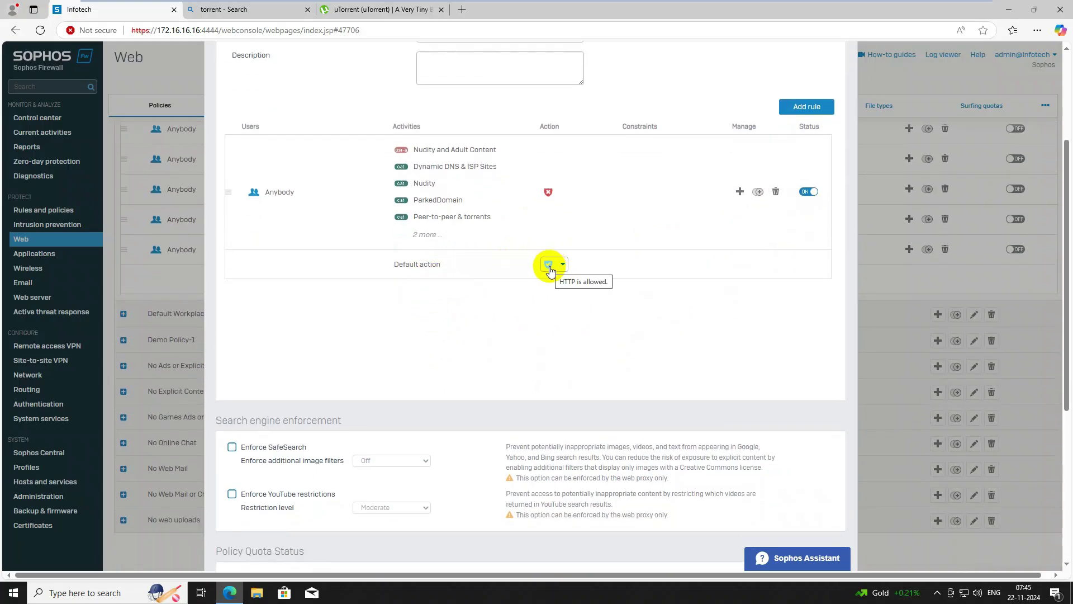
pyautogui.scroll(-5, 427, 368)
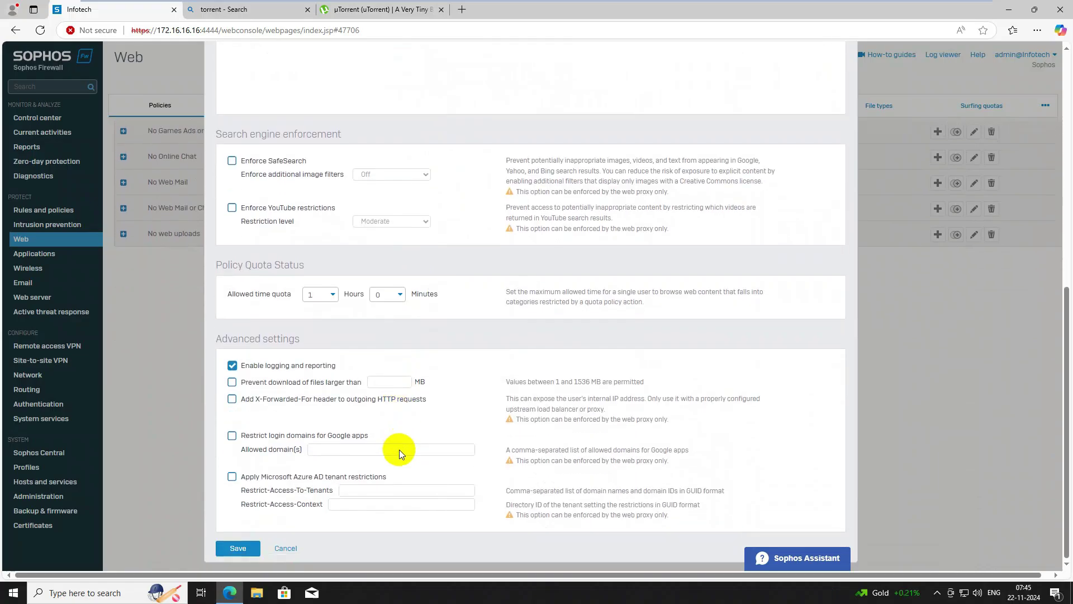
pyautogui.click(232, 550)
pyautogui.scroll(7, 465, 240)
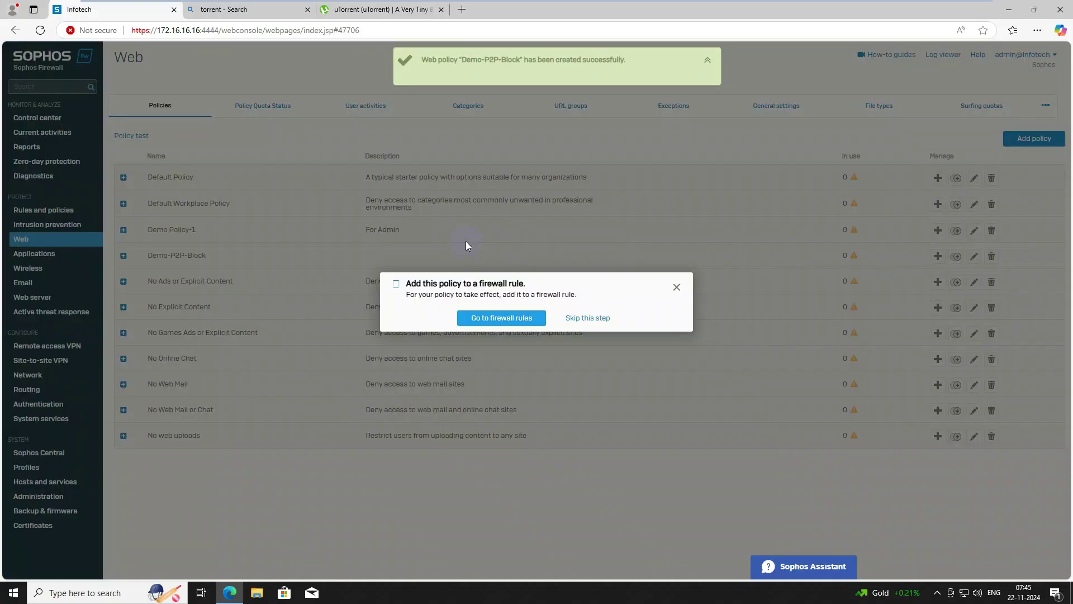
pyautogui.click(494, 321)
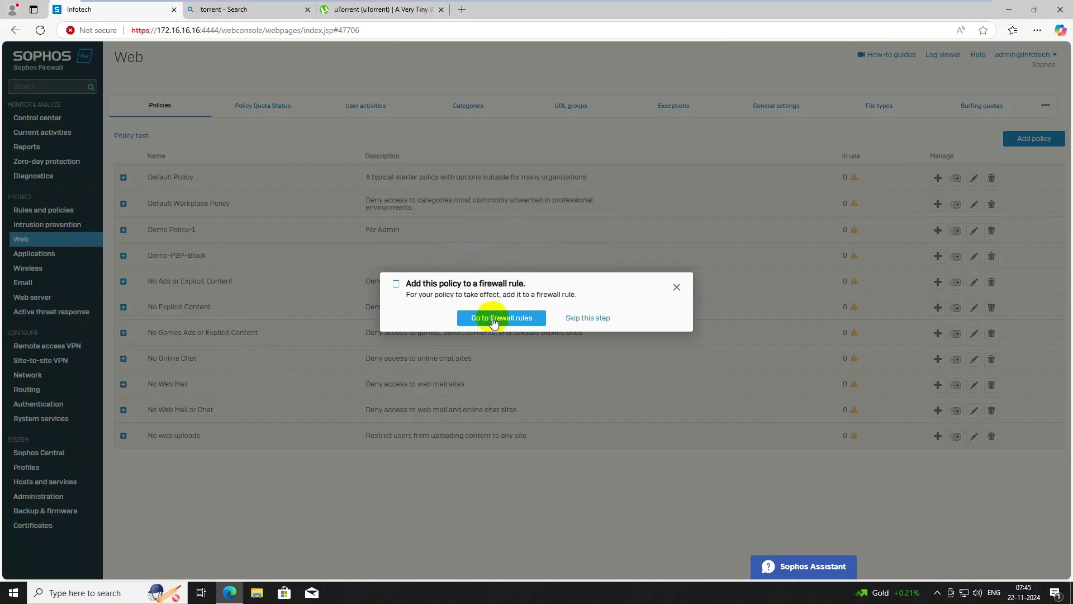
pyautogui.click(594, 319)
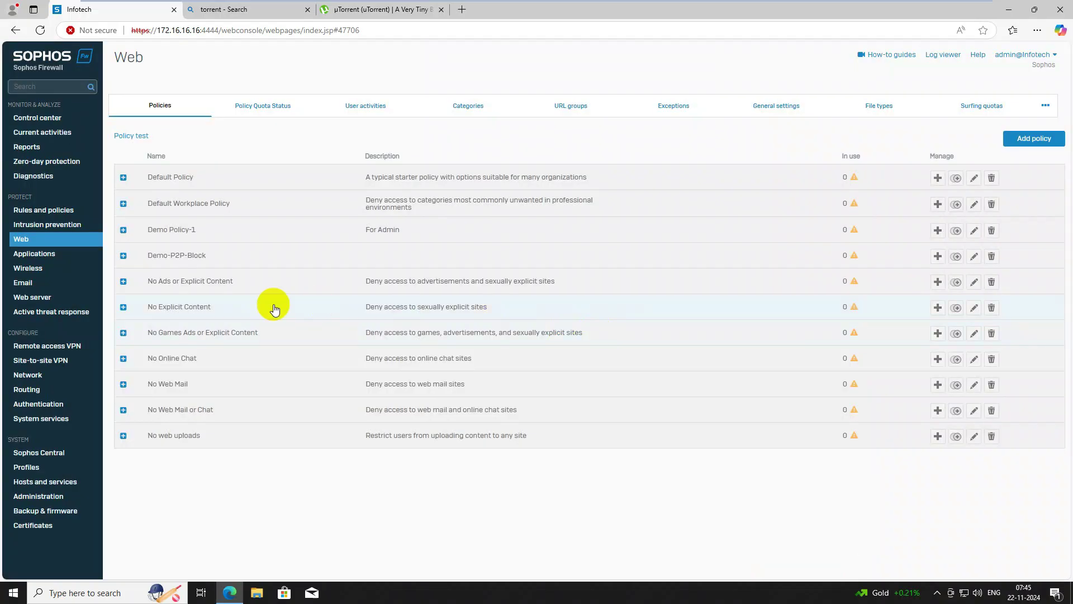
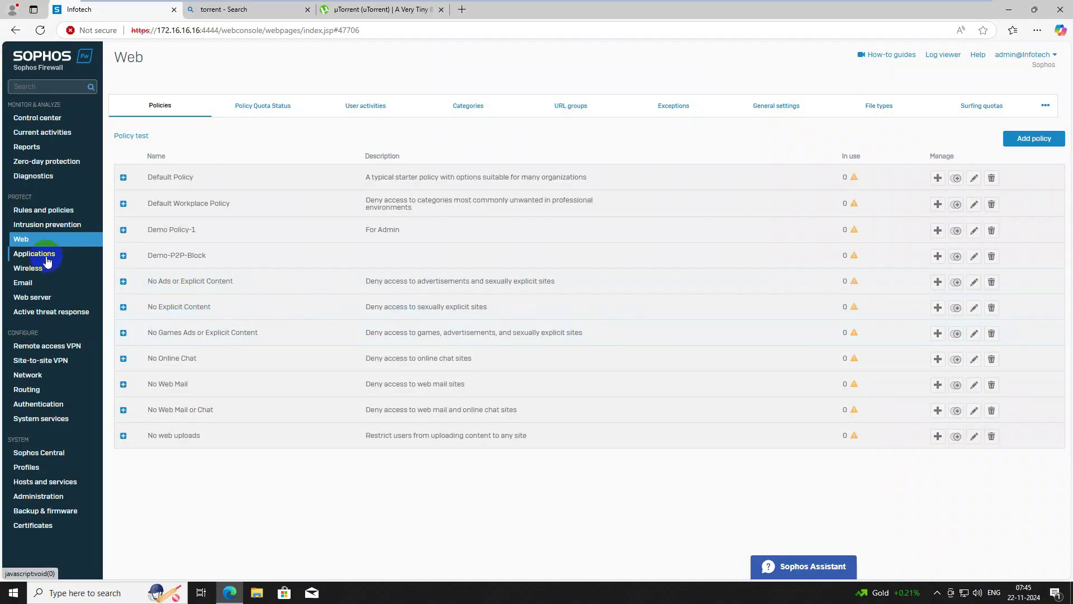
# Step: Create an application filter policy named Demo App-P2P Block with the Allow All template and save it
pyautogui.click(45, 256)
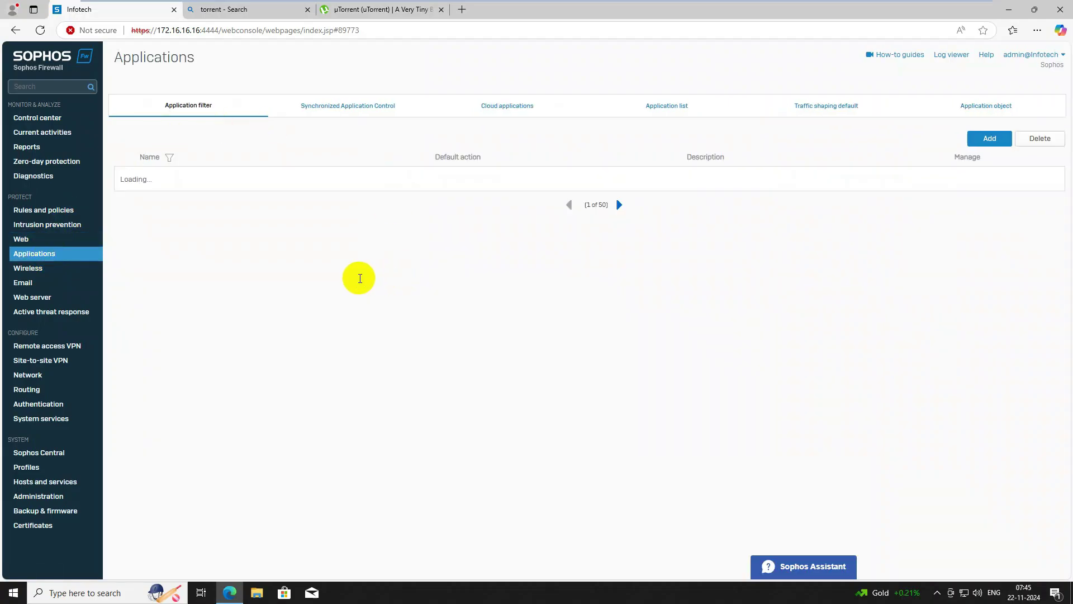
pyautogui.click(999, 142)
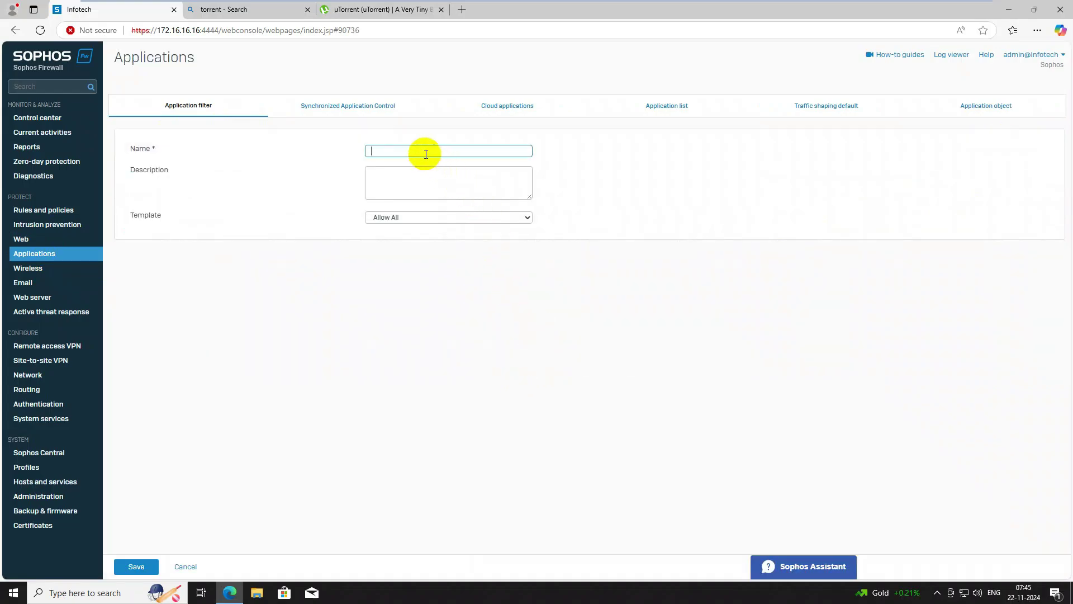
pyautogui.press('capslock')
pyautogui.write('Demo Policy-1')
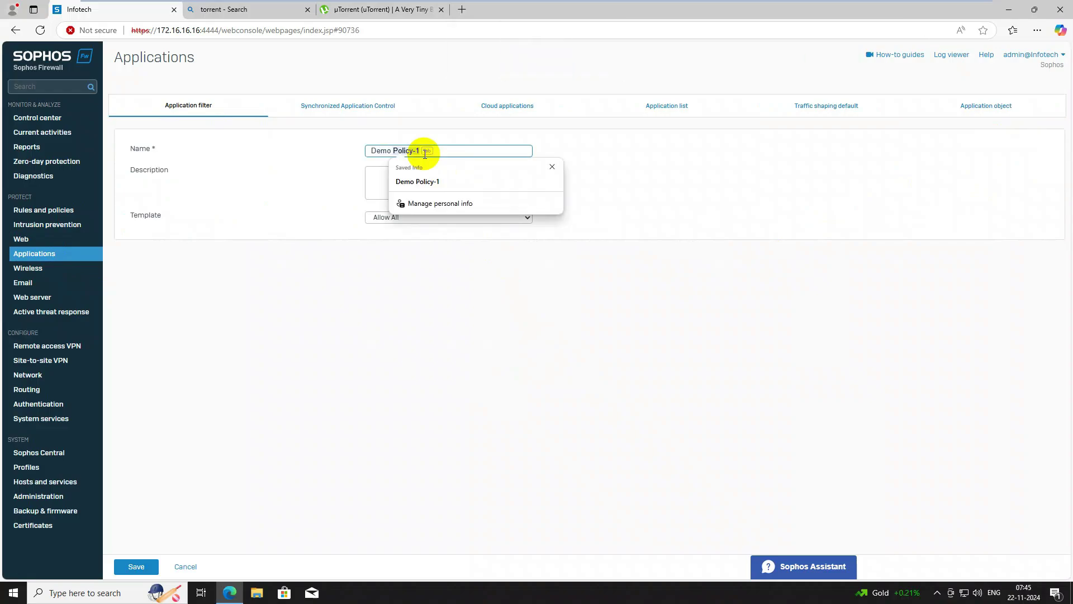
pyautogui.press('capslock')
pyautogui.write('A')
pyautogui.press('capslock')
pyautogui.write('pp-')
pyautogui.press('capslock')
pyautogui.write('P2P')
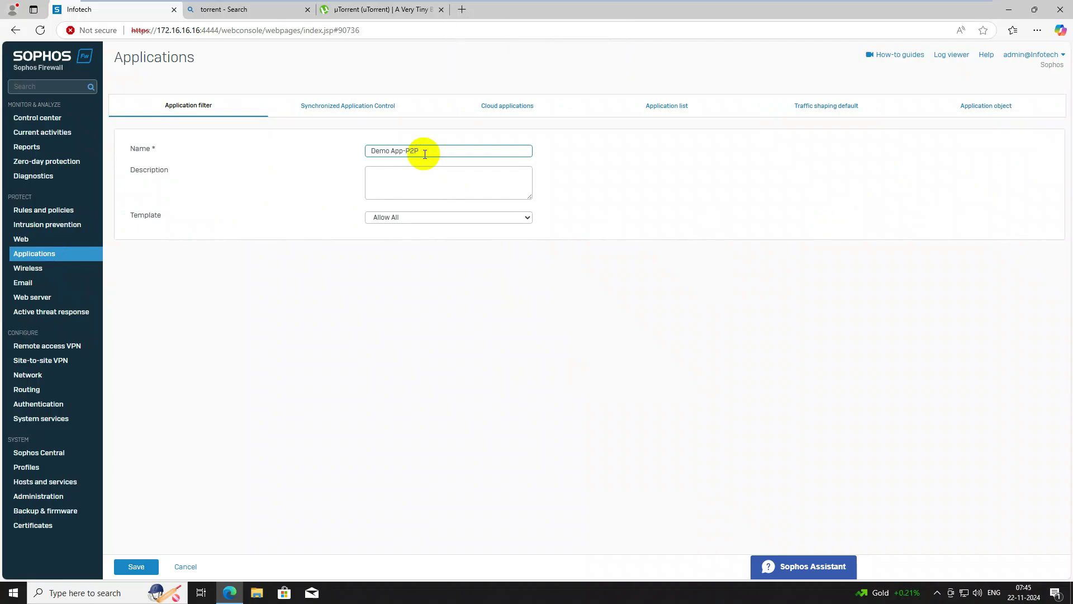
pyautogui.press('capslock')
pyautogui.write('b')
pyautogui.press('capslock')
pyautogui.write('LOCK')
pyautogui.press('capslock')
pyautogui.write('lock')
pyautogui.click(149, 565)
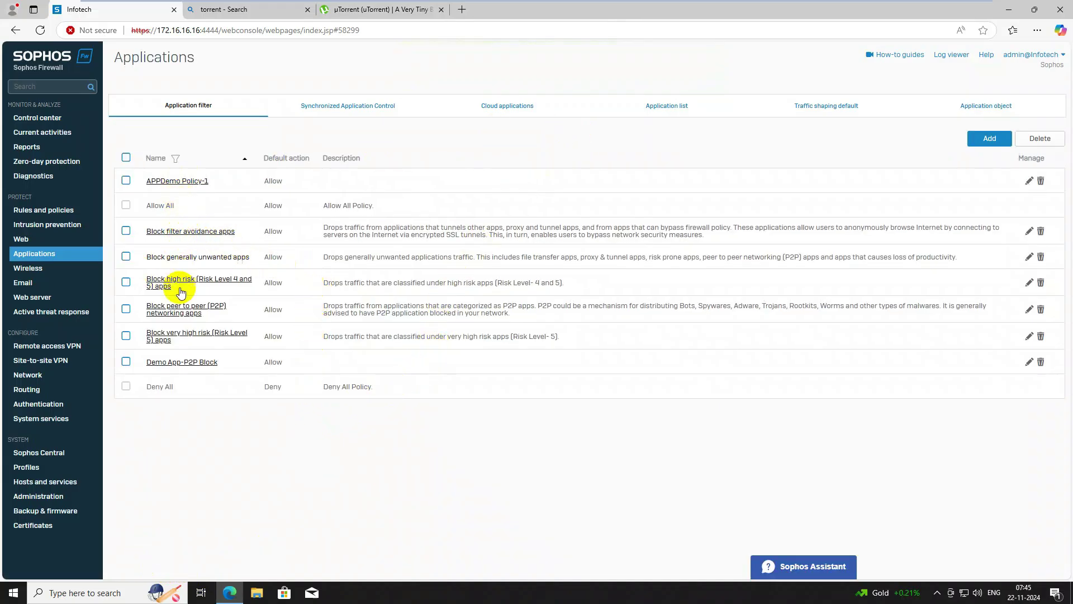
# Step: Open the Demo App-P2P Block application filter and start adding a policy rule to it
pyautogui.click(178, 365)
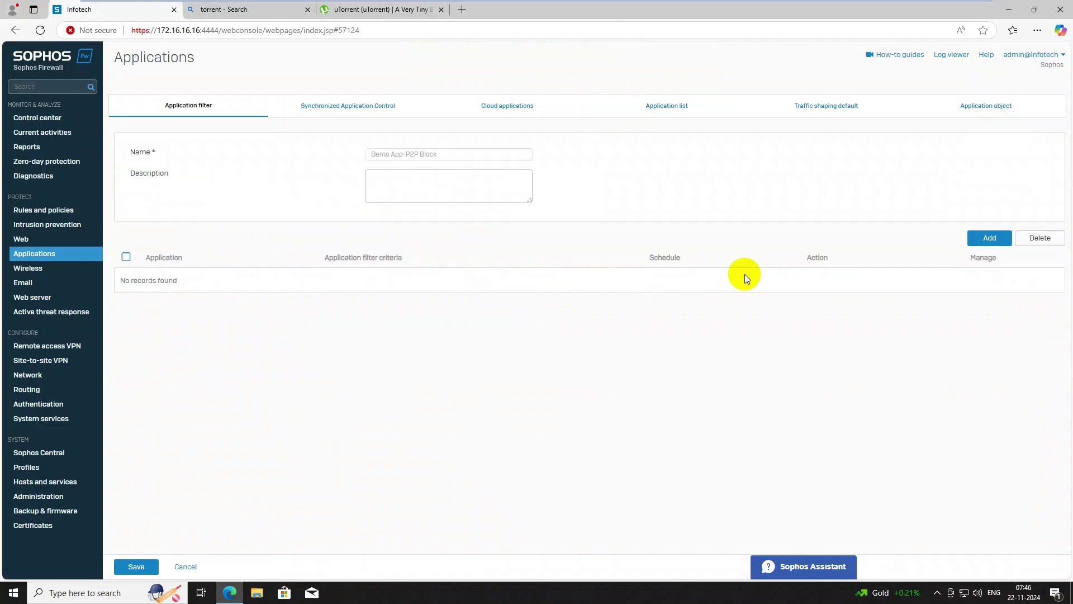
pyautogui.click(983, 245)
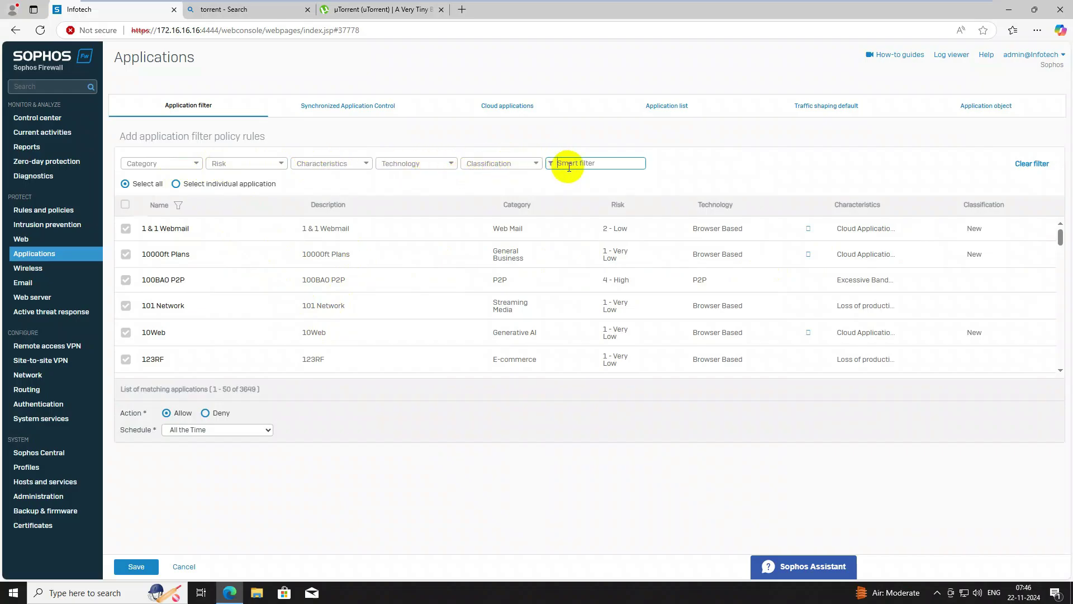
# Step: Narrow the rule's application list with the smart filter p2p and review the matching applications
pyautogui.write('p2p')
pyautogui.press('Return')
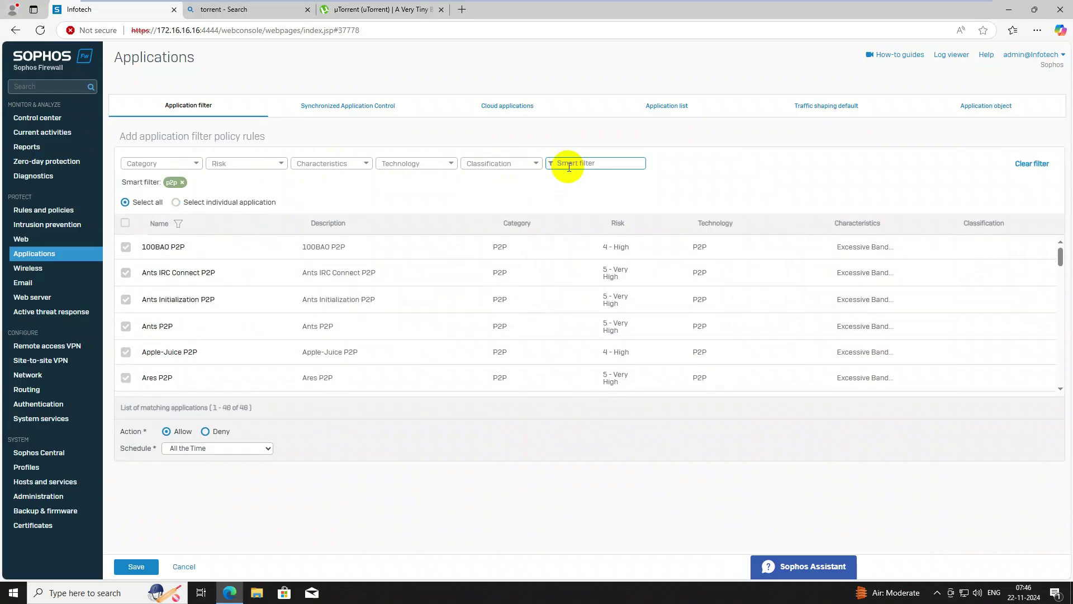
pyautogui.scroll(-5, 239, 313)
pyautogui.scroll(-8, 239, 331)
pyautogui.scroll(-6, 239, 331)
pyautogui.scroll(-3, 240, 331)
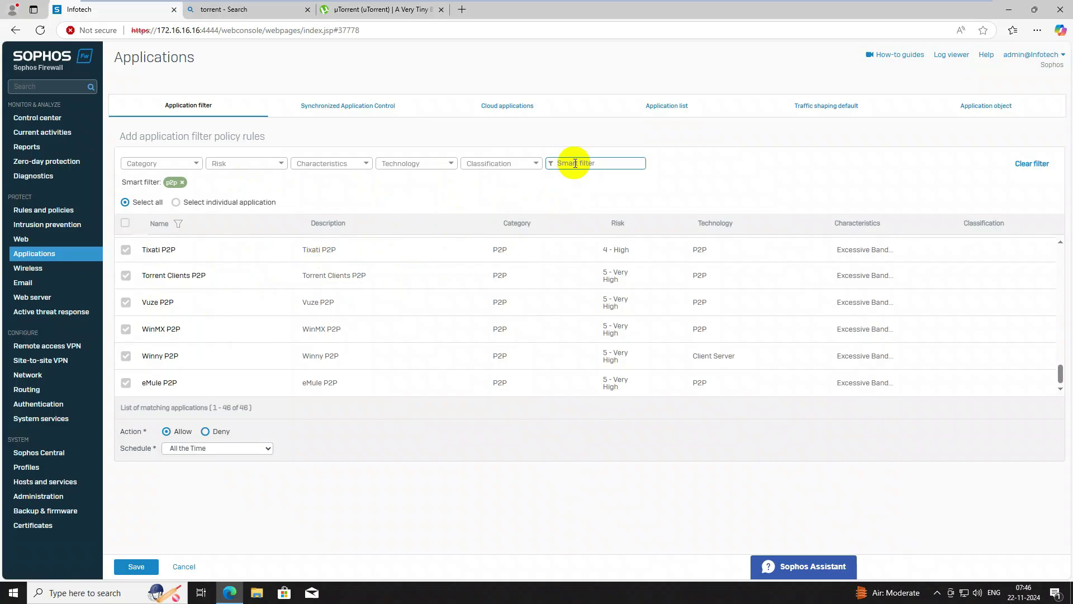
# Step: Examine the options offered by the Characteristics, Technology, Classification and Category filters of the rule
pyautogui.click(365, 165)
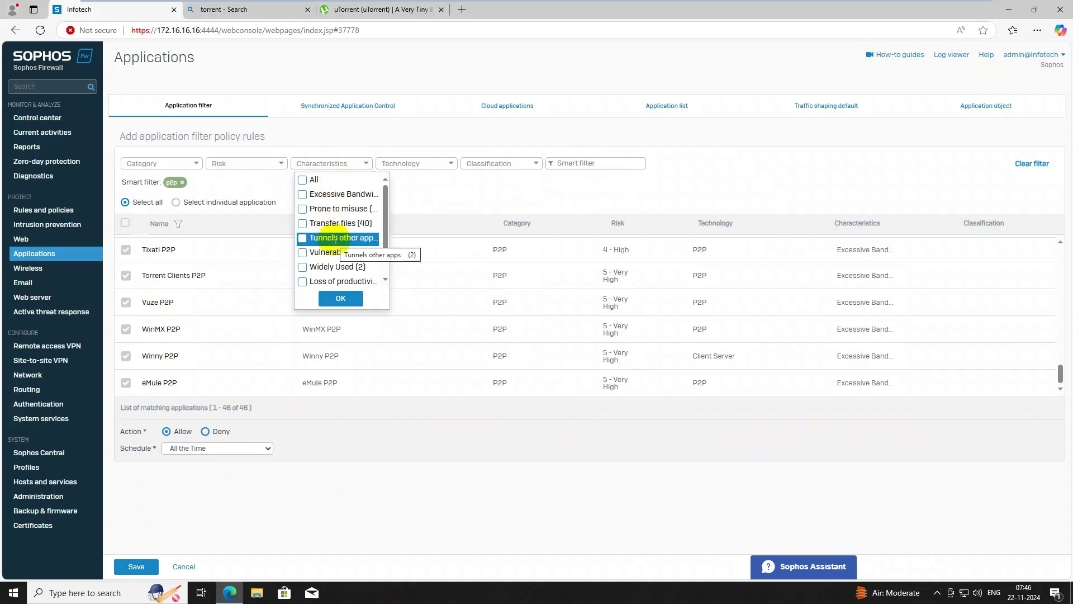
pyautogui.scroll(-1, 342, 273)
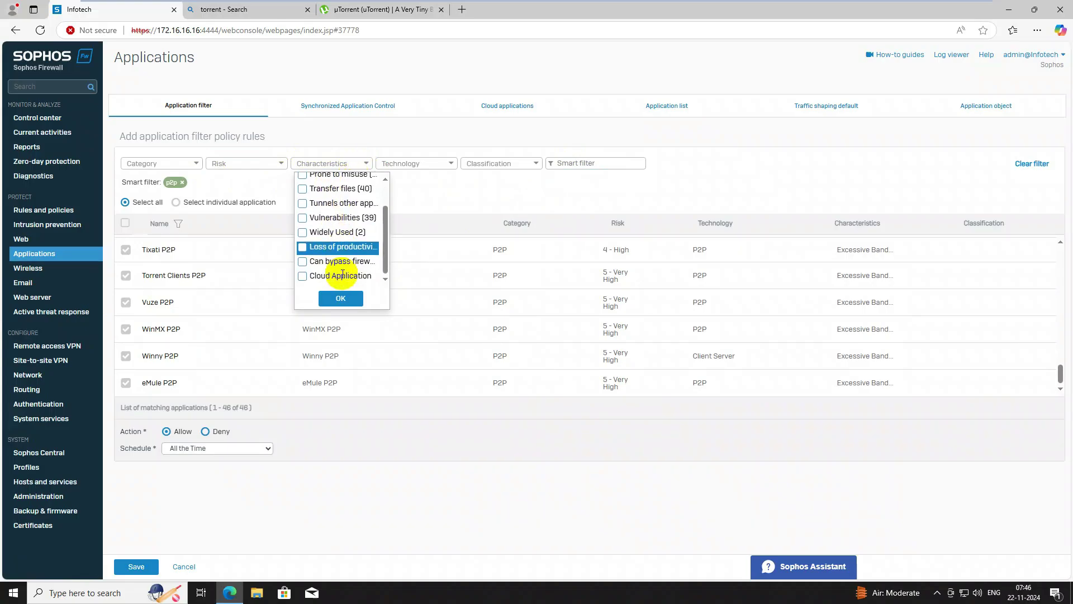
pyautogui.click(412, 209)
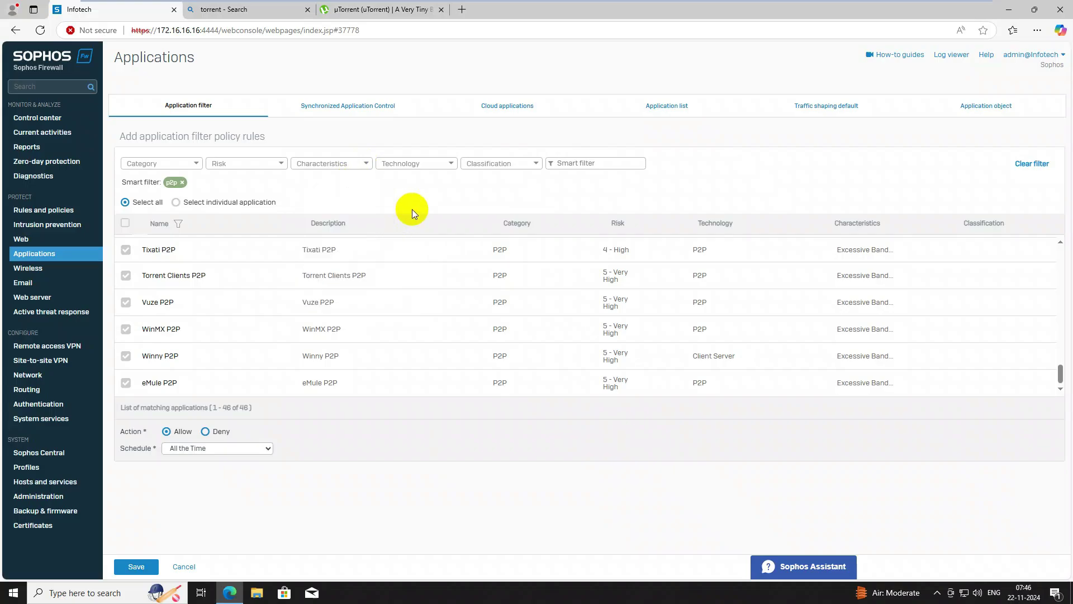
pyautogui.click(434, 171)
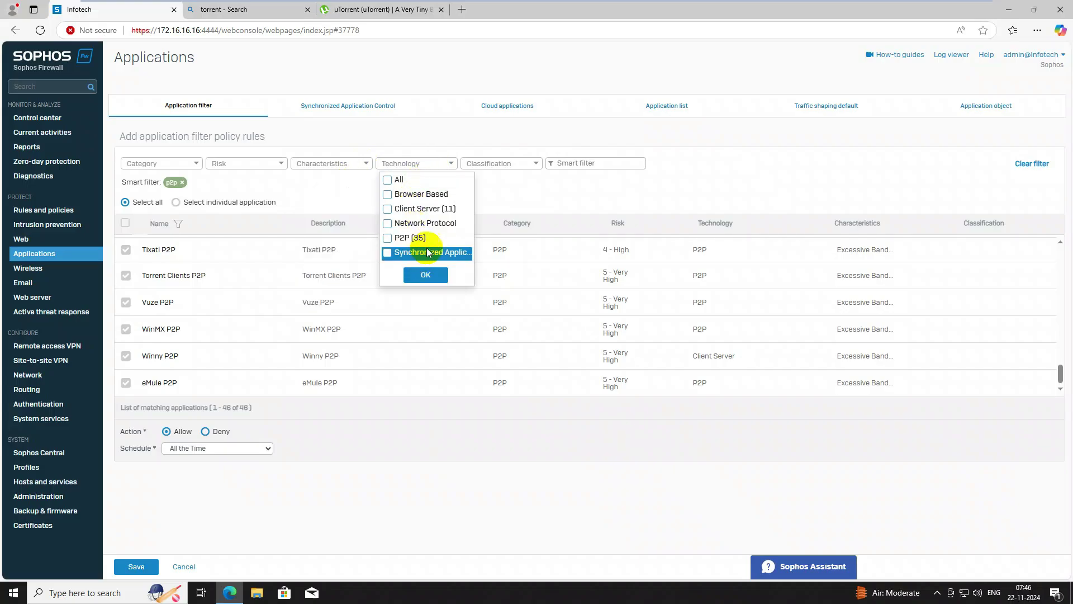
pyautogui.click(490, 180)
pyautogui.click(483, 163)
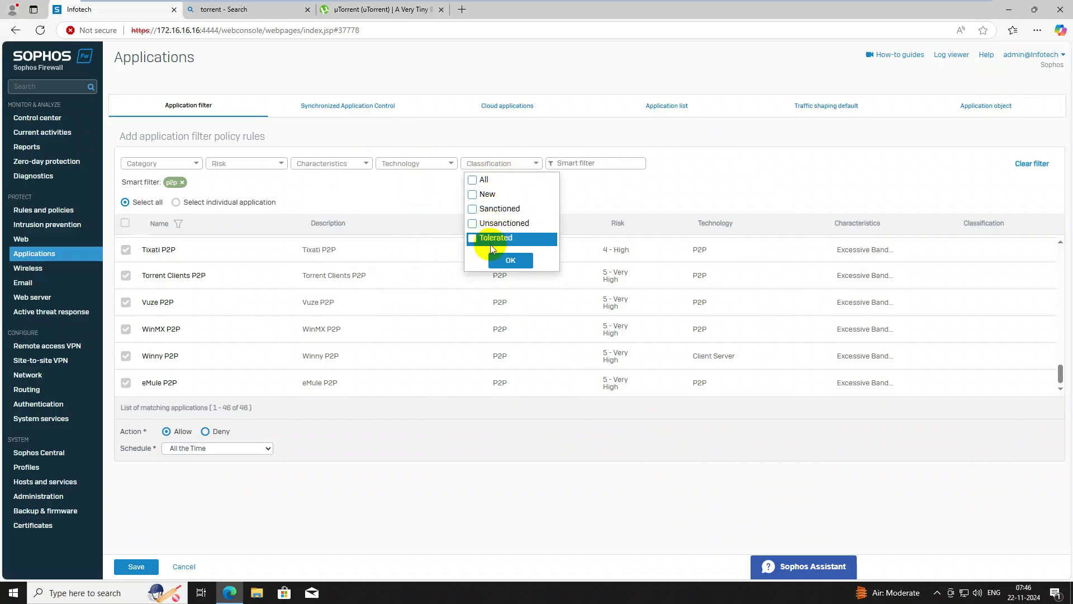
pyautogui.click(480, 164)
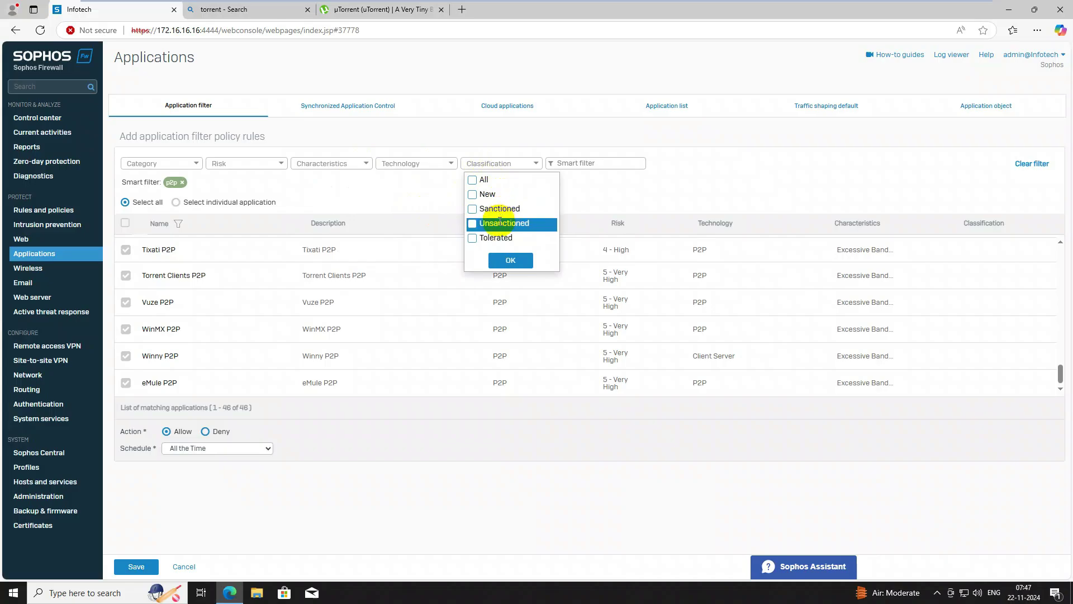
pyautogui.click(193, 165)
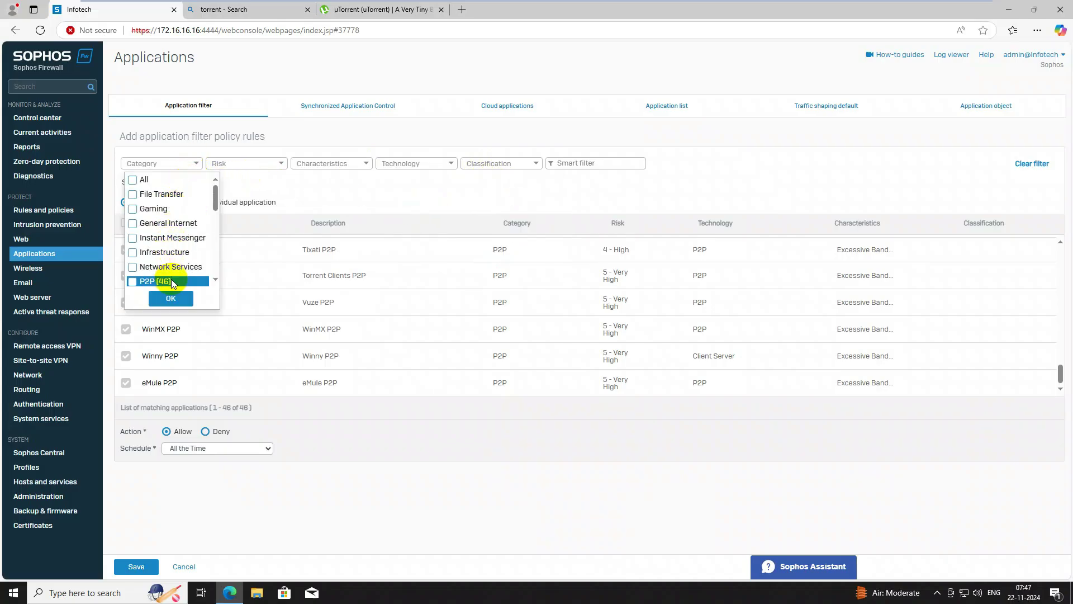
pyautogui.scroll(-3, 166, 284)
pyautogui.scroll(-5, 166, 284)
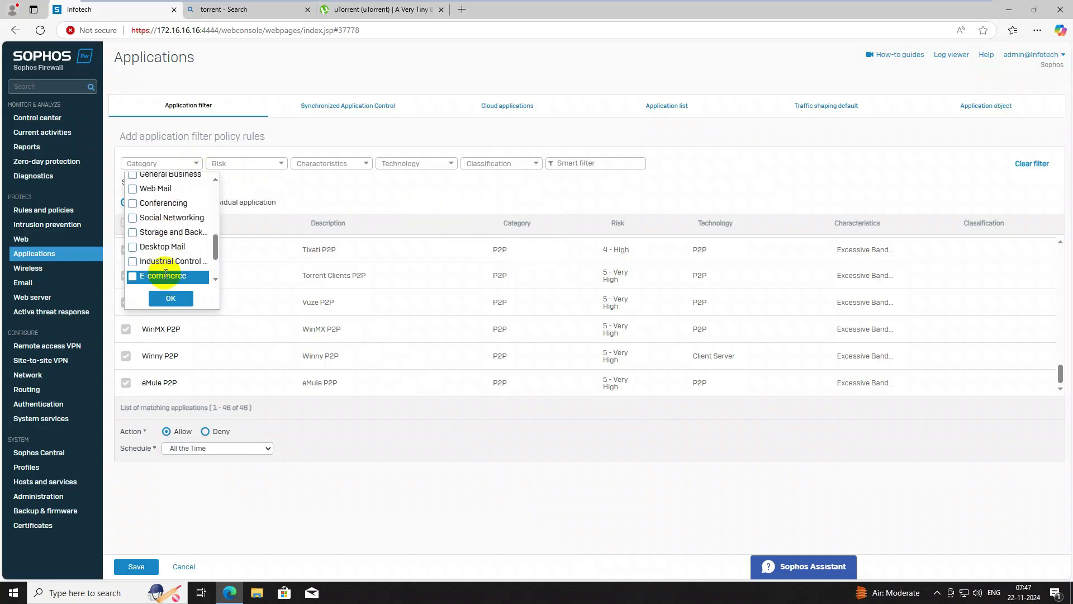
pyautogui.click(274, 177)
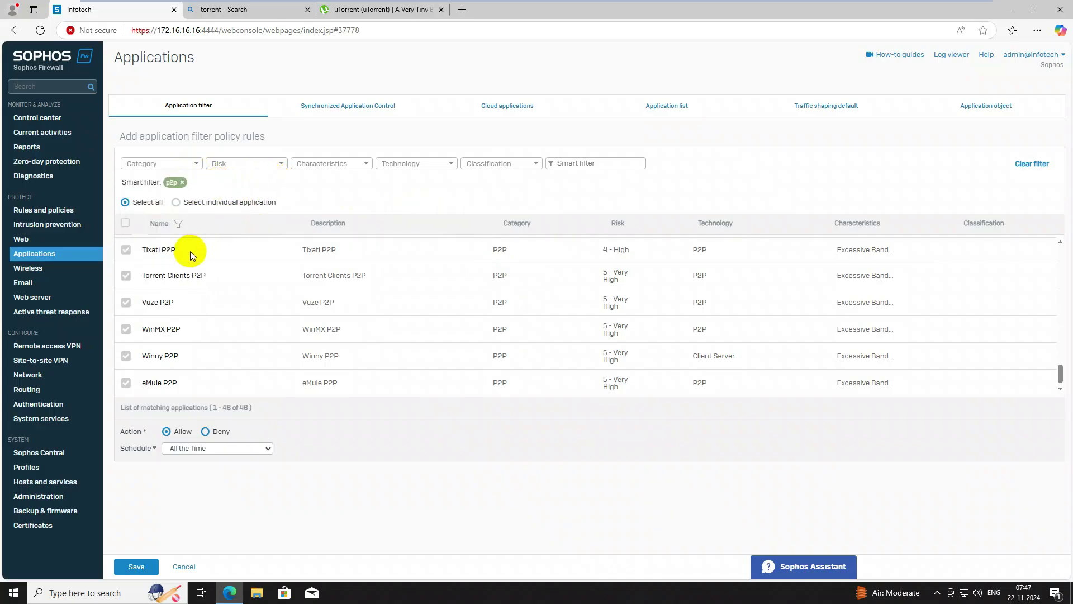
# Step: Replace the p2p smart filter with the P2P and Proxy and Tunnel categories and look through the matching applications
pyautogui.click(182, 182)
pyautogui.click(198, 166)
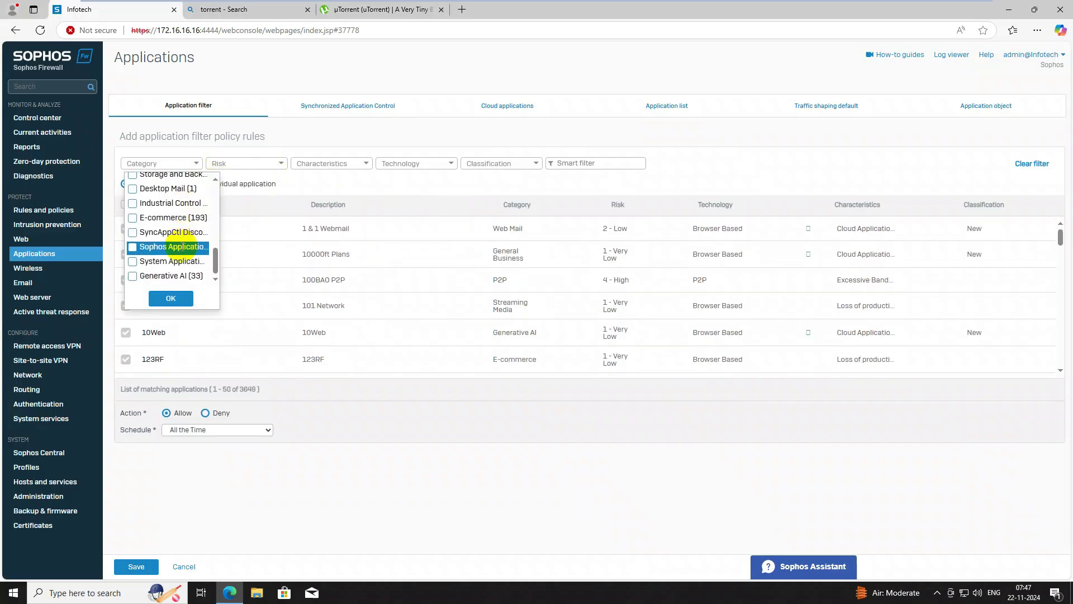
pyautogui.scroll(3, 173, 235)
pyautogui.scroll(2, 171, 224)
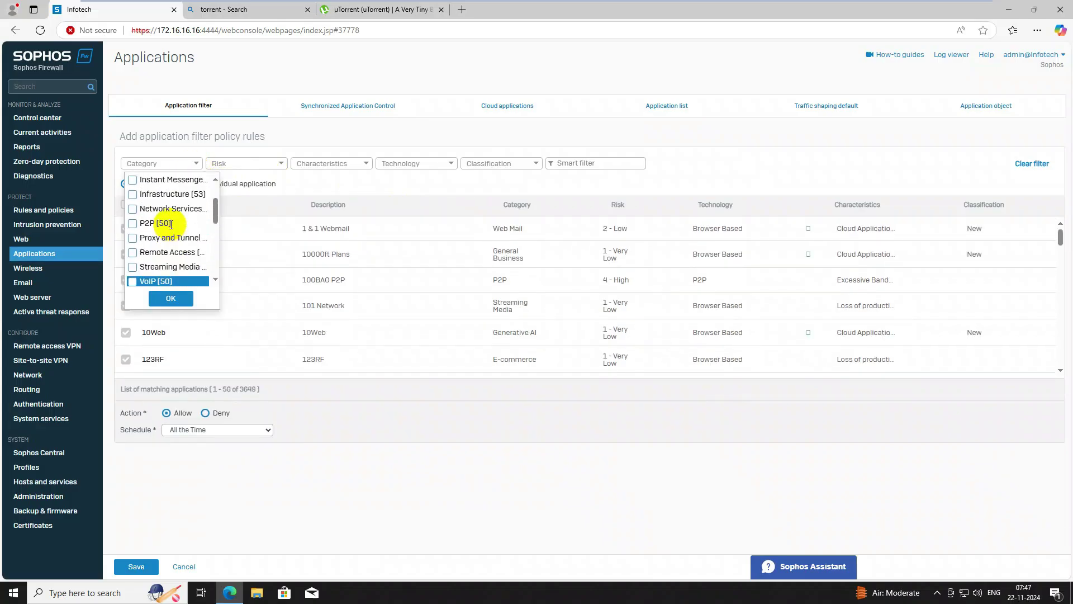
pyautogui.click(151, 224)
pyautogui.click(133, 239)
pyautogui.click(160, 300)
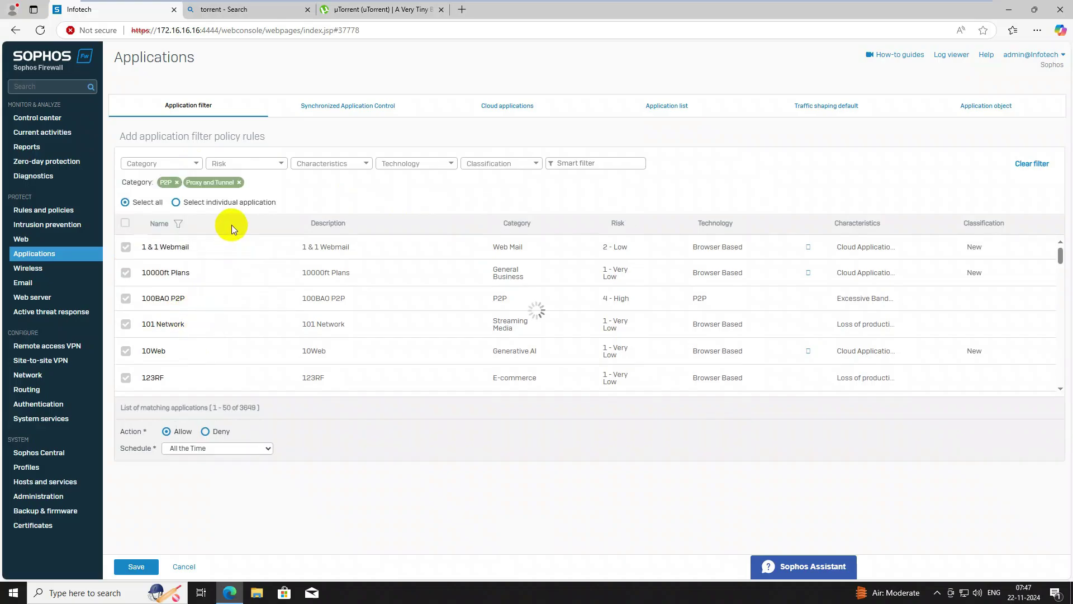
pyautogui.scroll(-6, 209, 317)
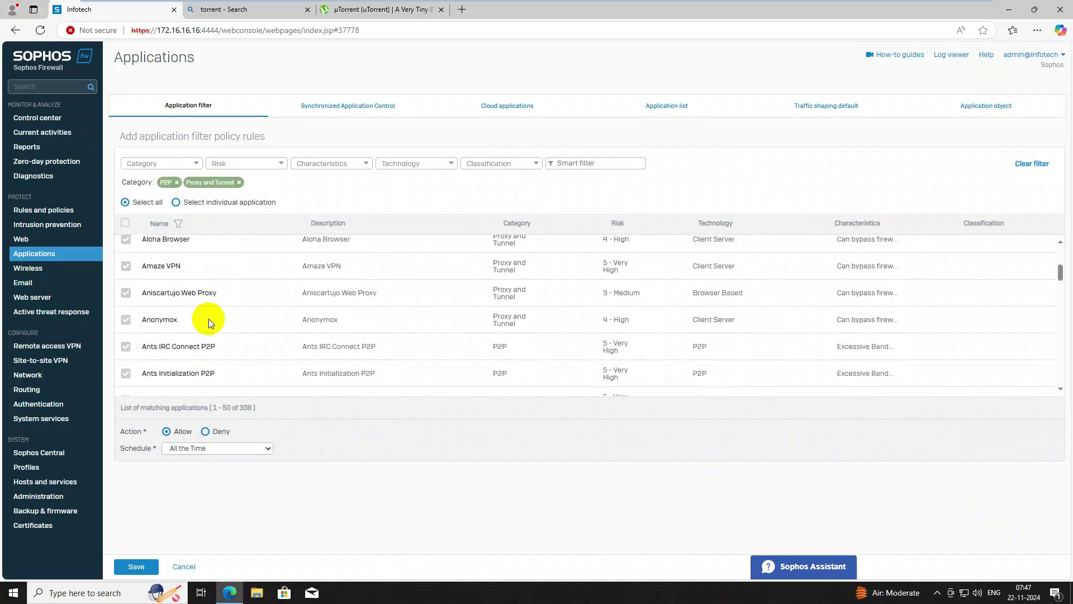
# Step: Remove both category filters and filter the applications by the High and Very High risk levels instead
pyautogui.click(239, 183)
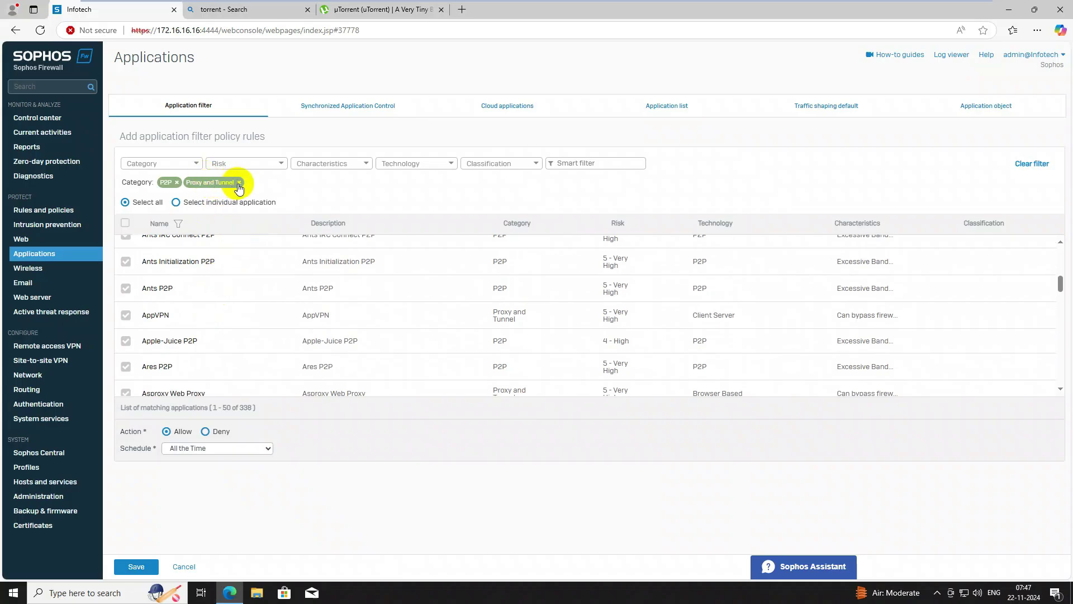
pyautogui.click(177, 183)
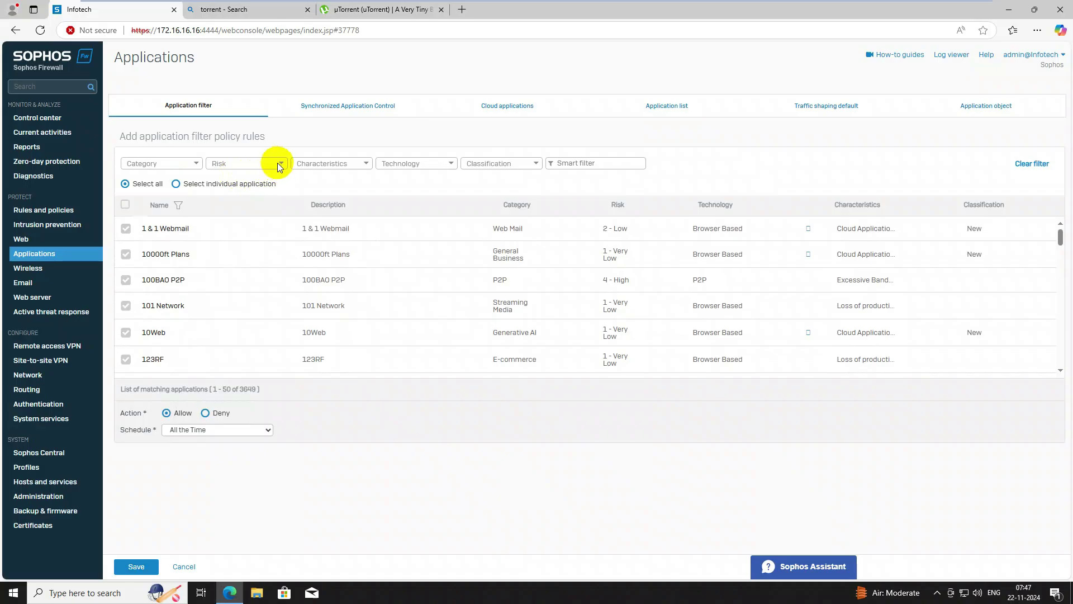
pyautogui.click(263, 163)
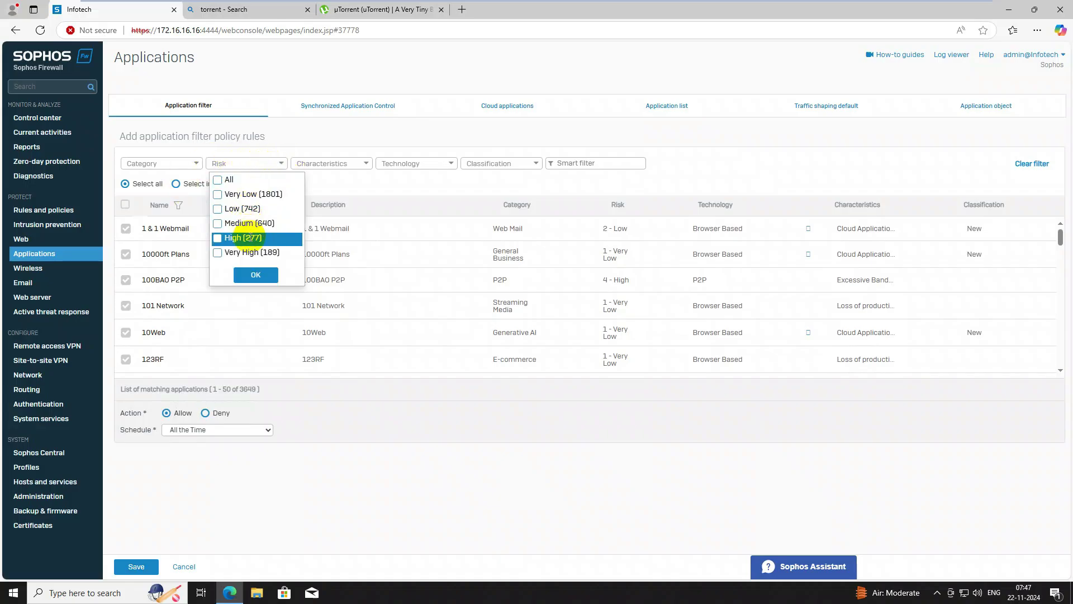
pyautogui.click(246, 253)
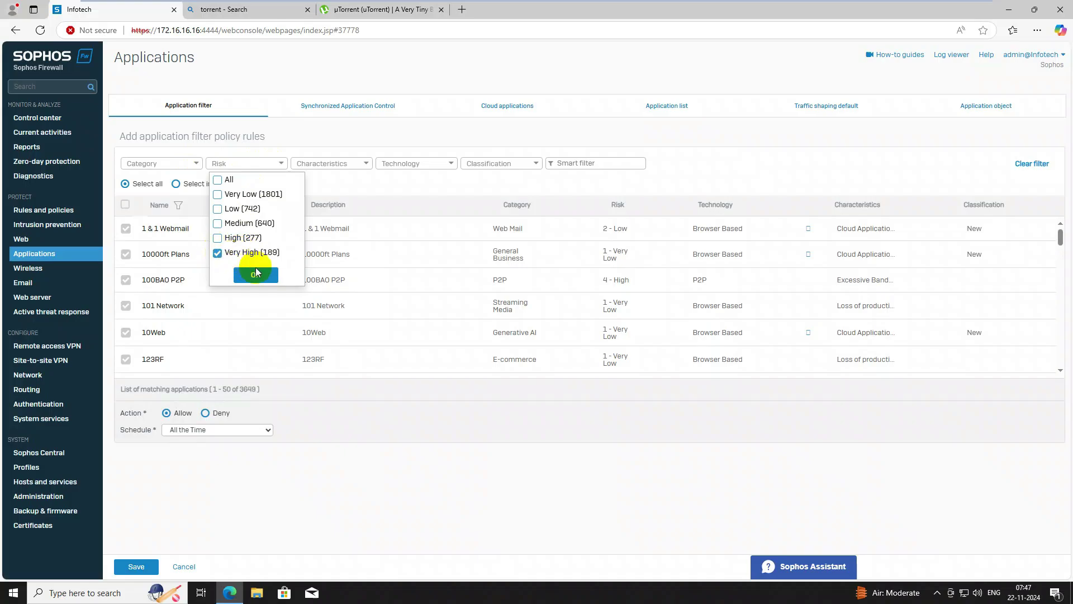
pyautogui.click(219, 238)
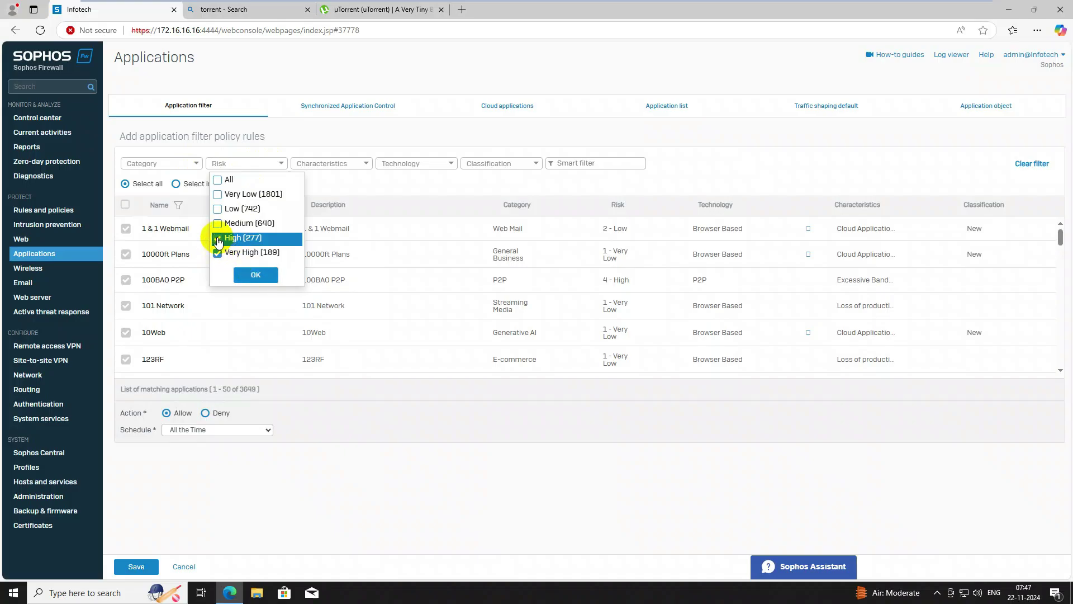
pyautogui.click(242, 275)
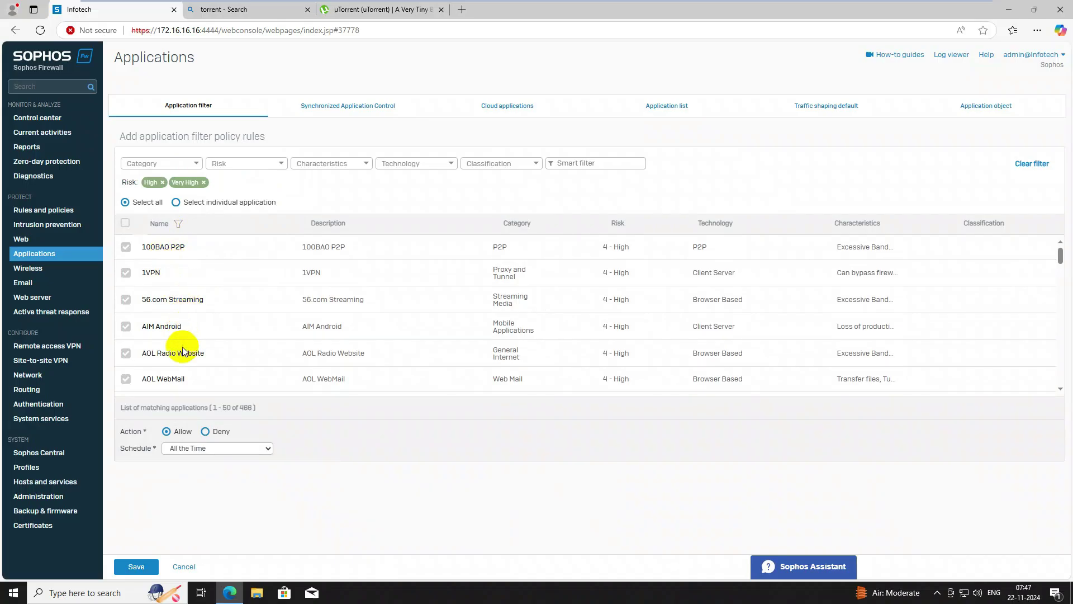
# Step: Remove both risk filters and filter the rule's applications by the P2P and Proxy and Tunnel categories
pyautogui.click(204, 182)
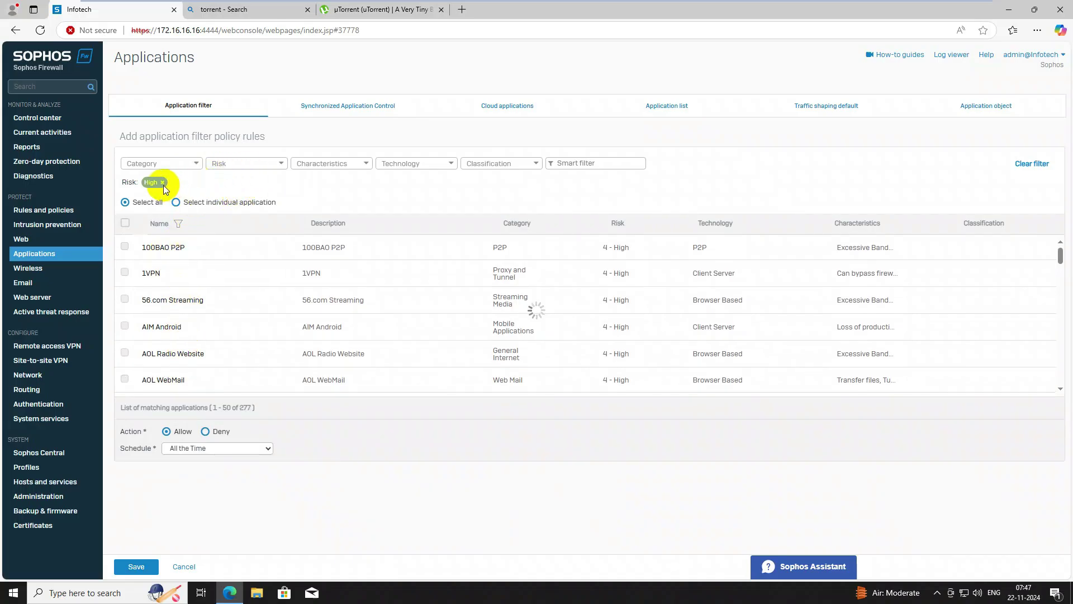
pyautogui.click(163, 182)
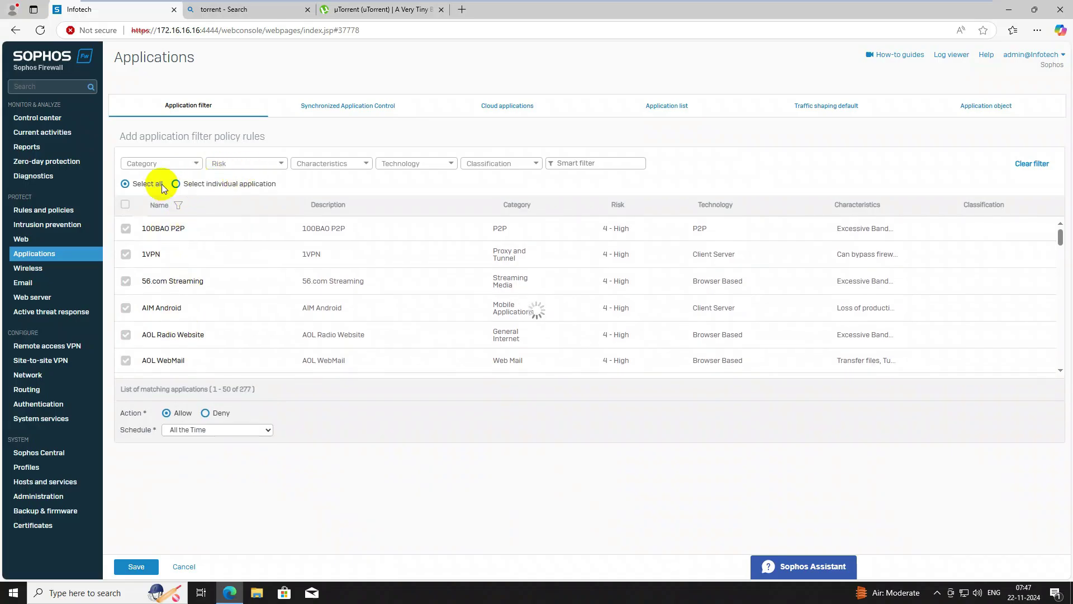
pyautogui.click(197, 164)
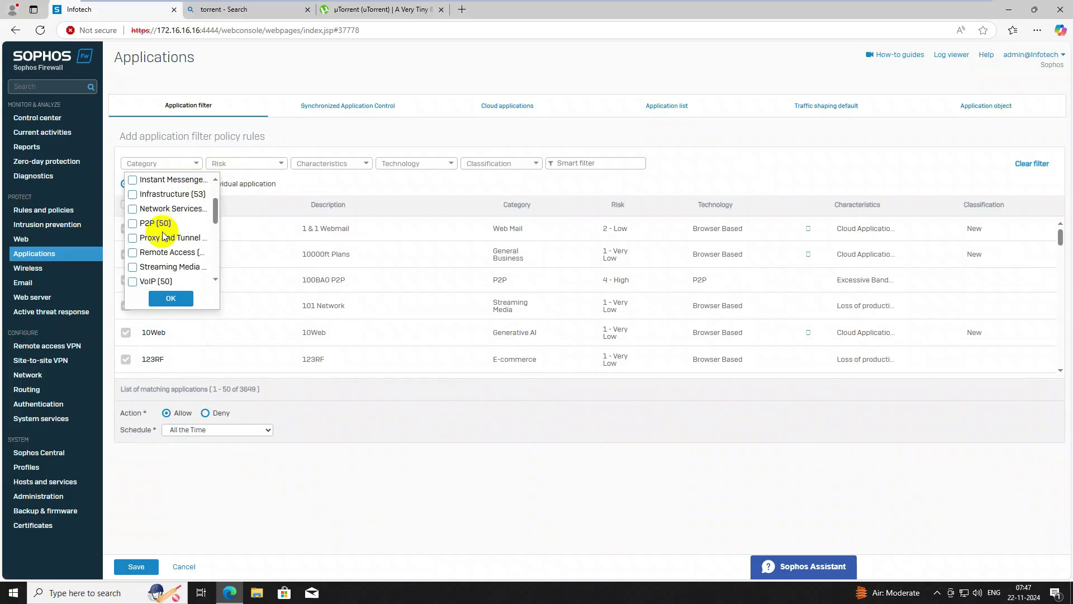
pyautogui.click(132, 223)
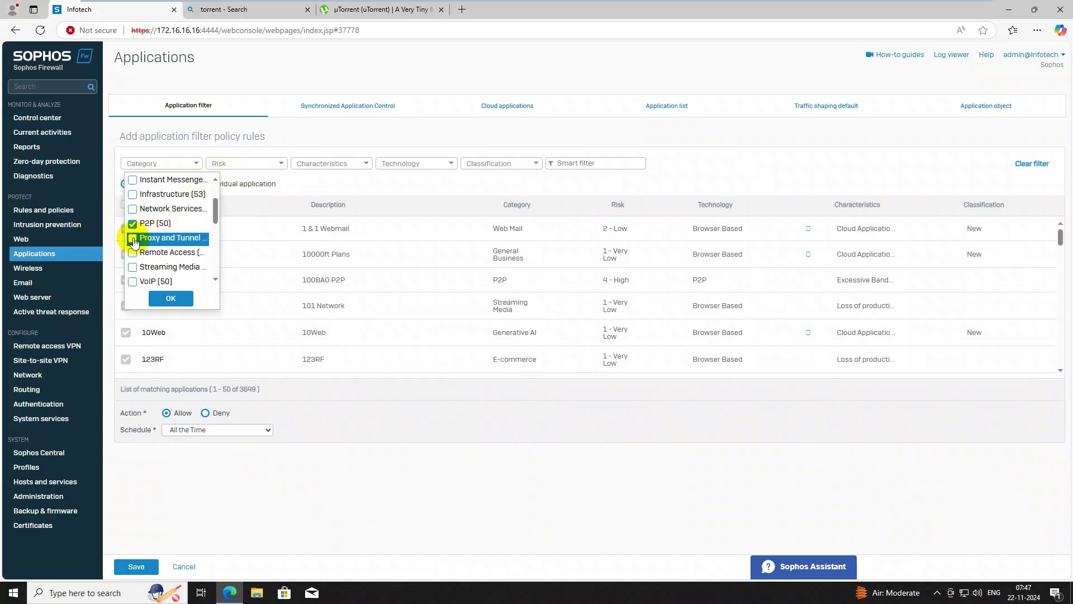
pyautogui.click(133, 238)
pyautogui.click(162, 298)
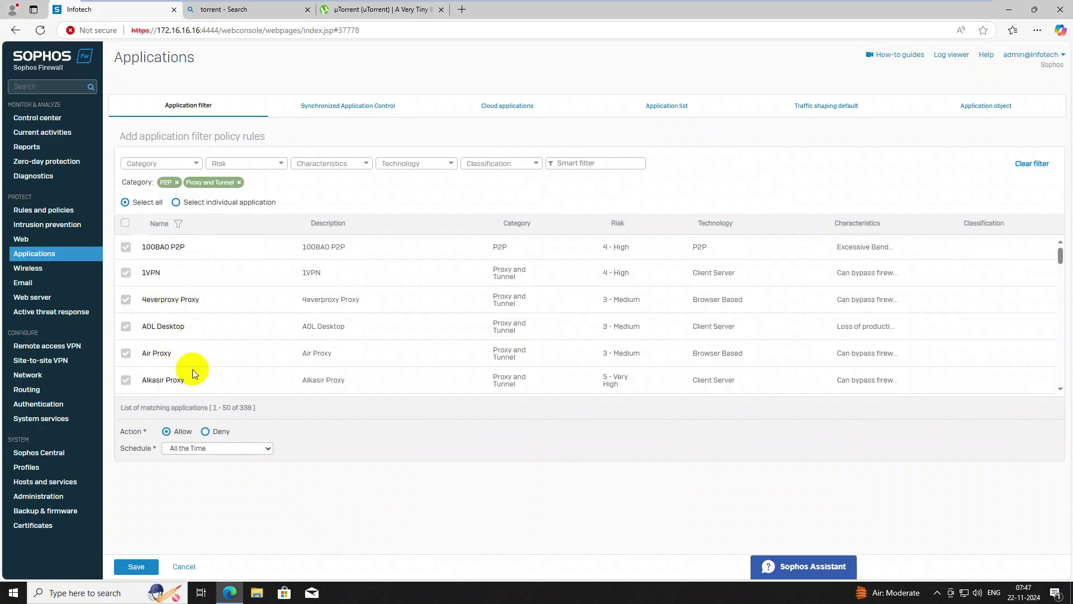
# Step: Search the filtered applications for names containing "torrent", and clear the name filter
pyautogui.click(178, 224)
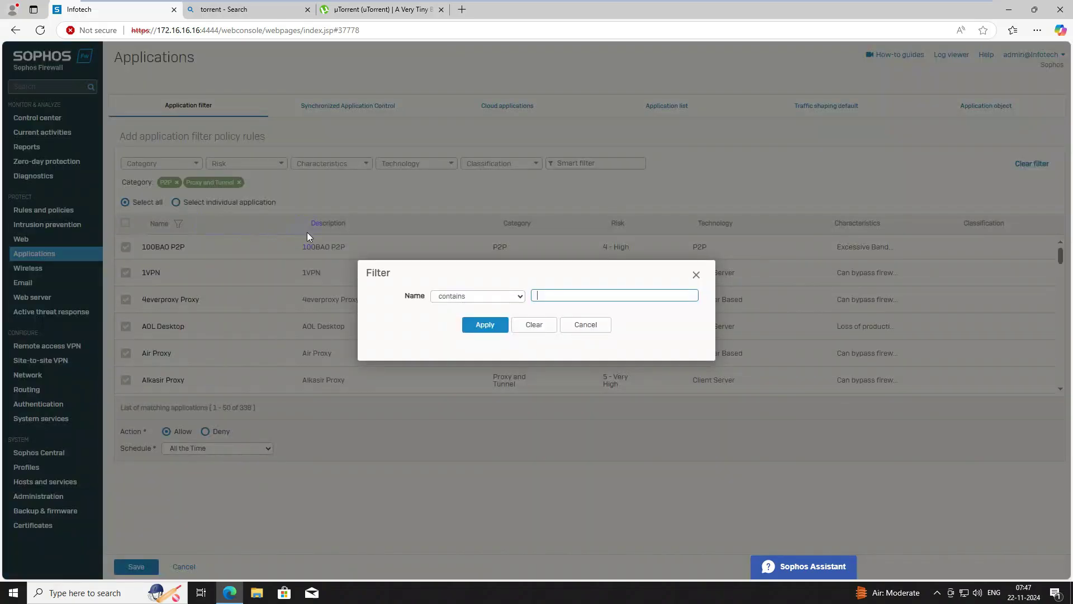
pyautogui.write('torrent')
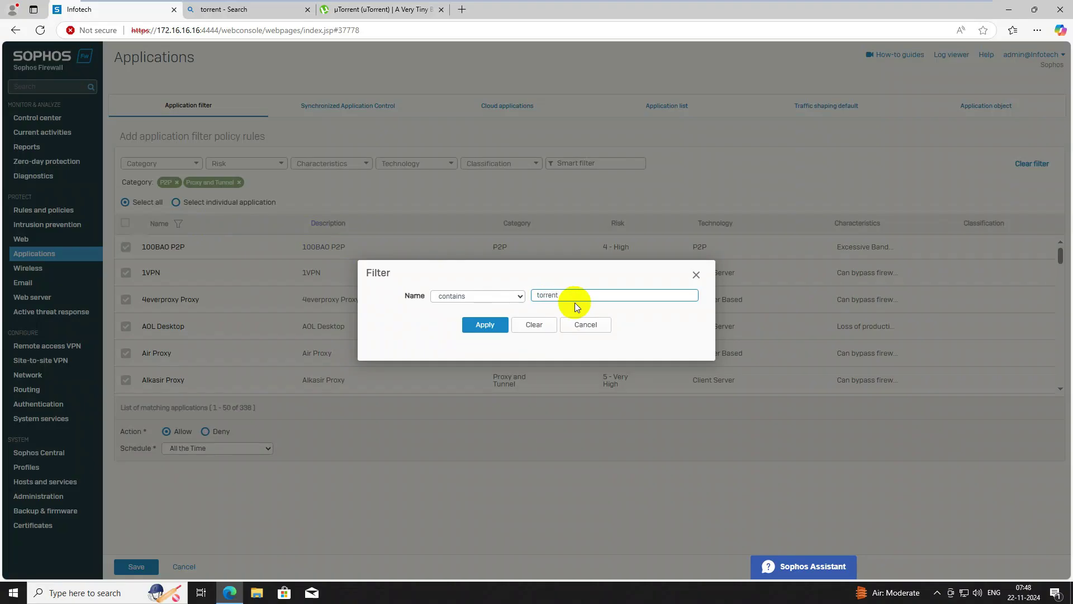
pyautogui.press('Return')
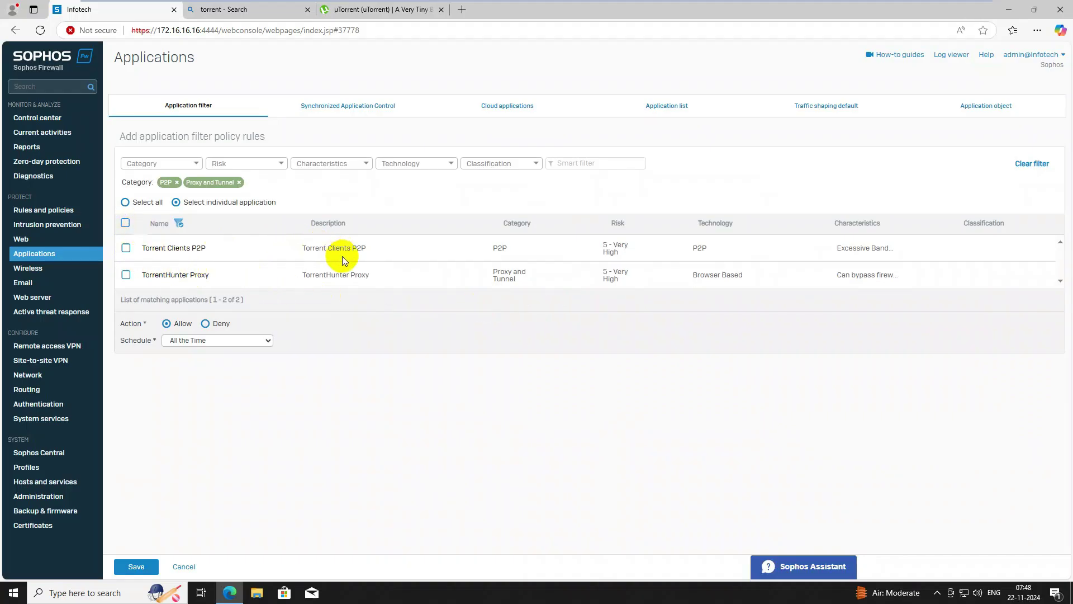
pyautogui.click(179, 227)
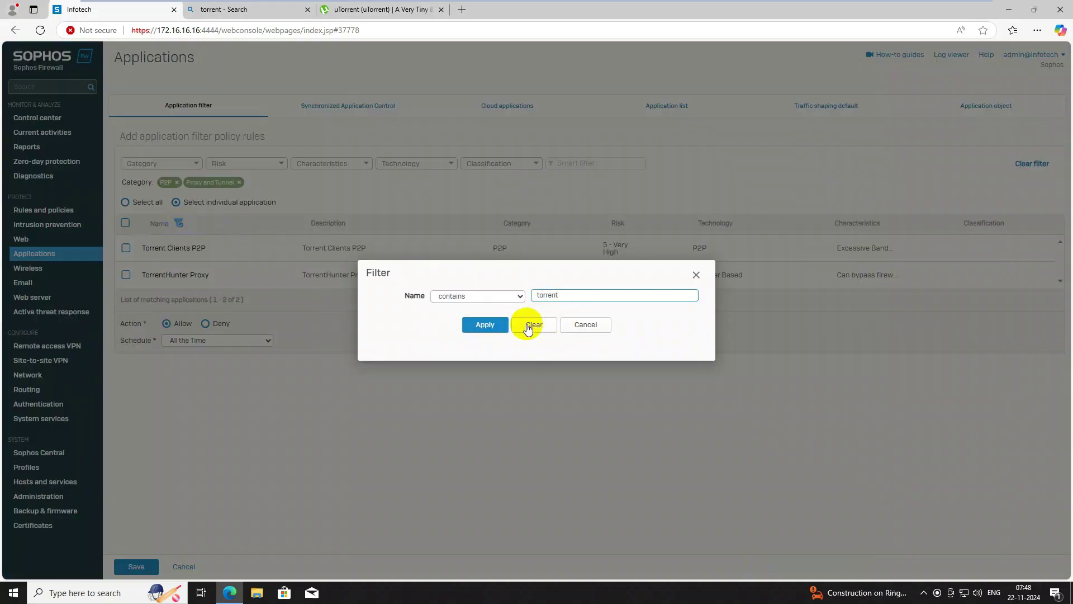
pyautogui.click(503, 324)
pyautogui.click(178, 224)
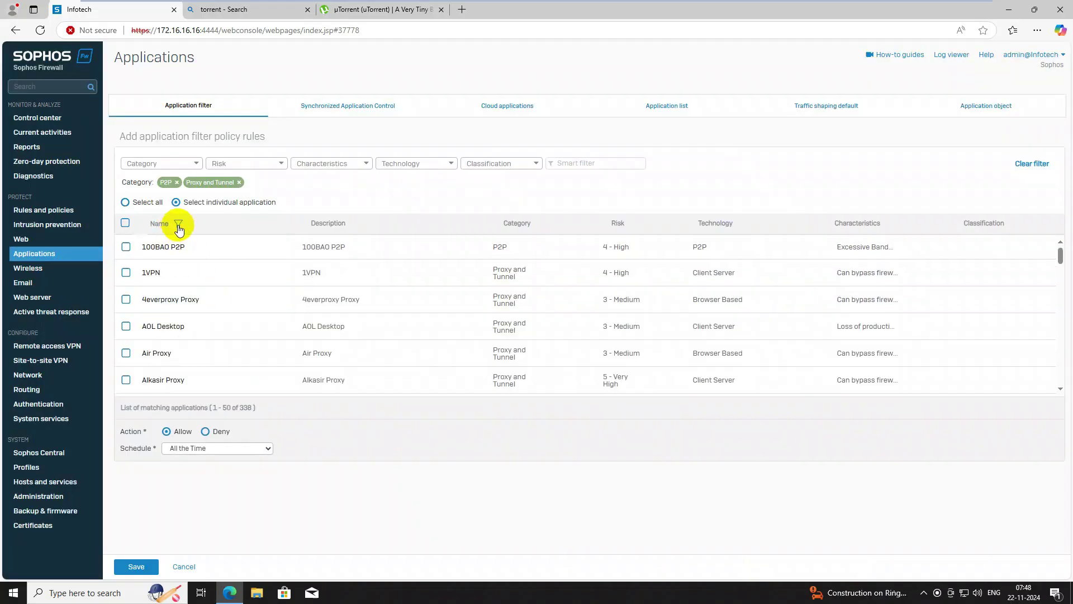
# Step: Select all the listed P2P and Proxy and Tunnel applications, set the action to Deny and save the rule
pyautogui.click(126, 224)
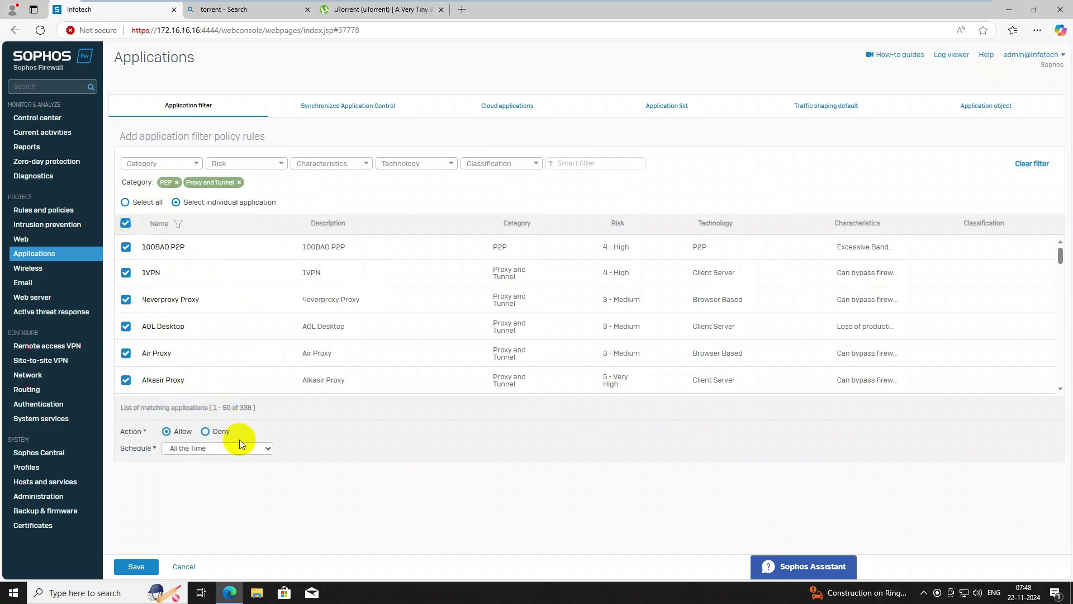
pyautogui.click(206, 433)
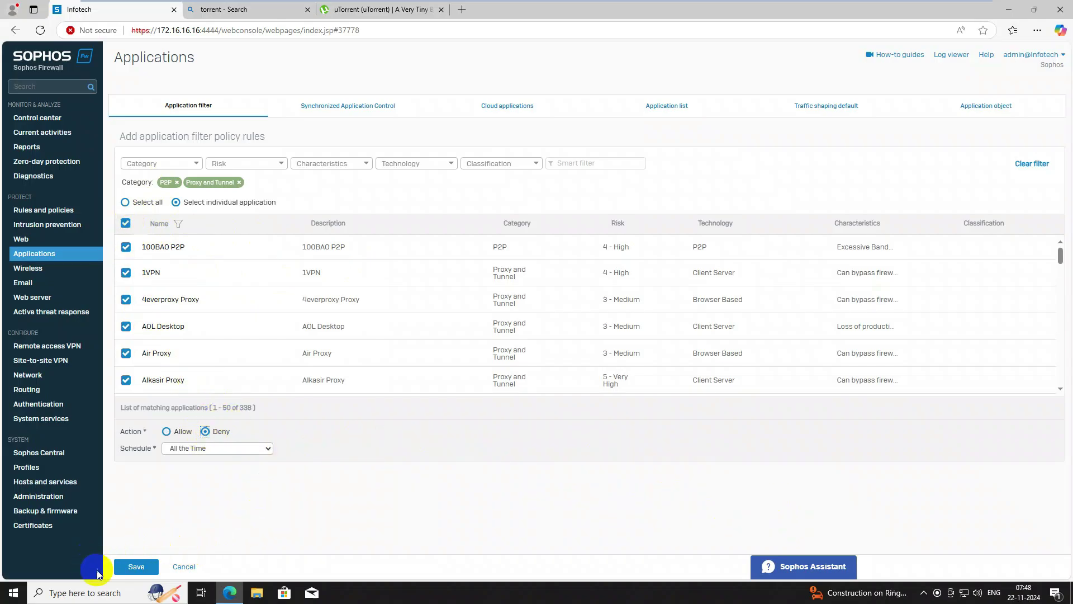
pyautogui.click(134, 567)
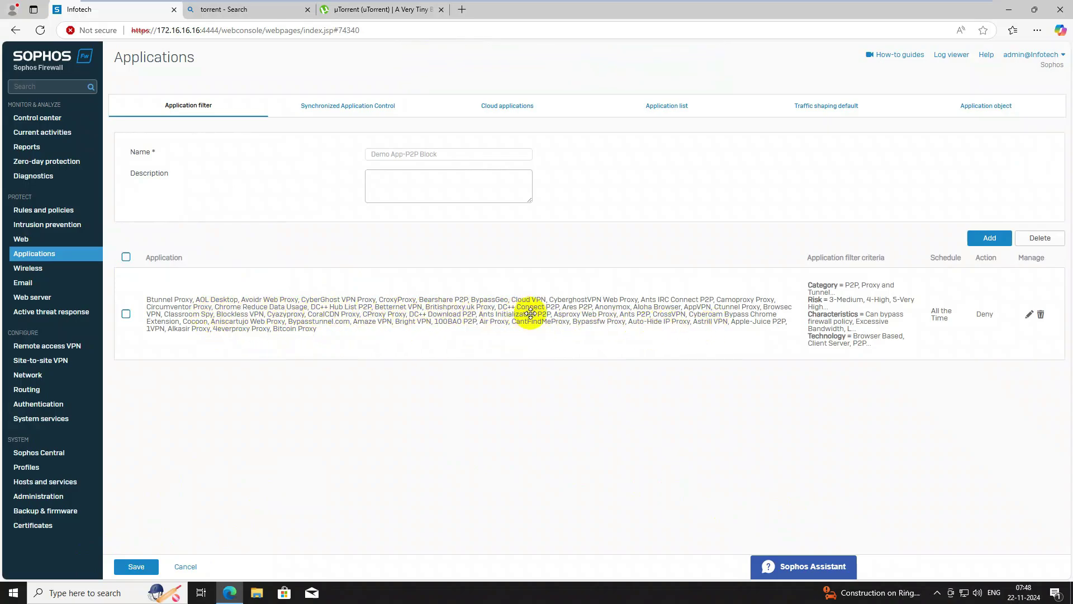
# Step: Start another rule in the application filter policy and filter its applications to names containing "torrent"
pyautogui.click(986, 238)
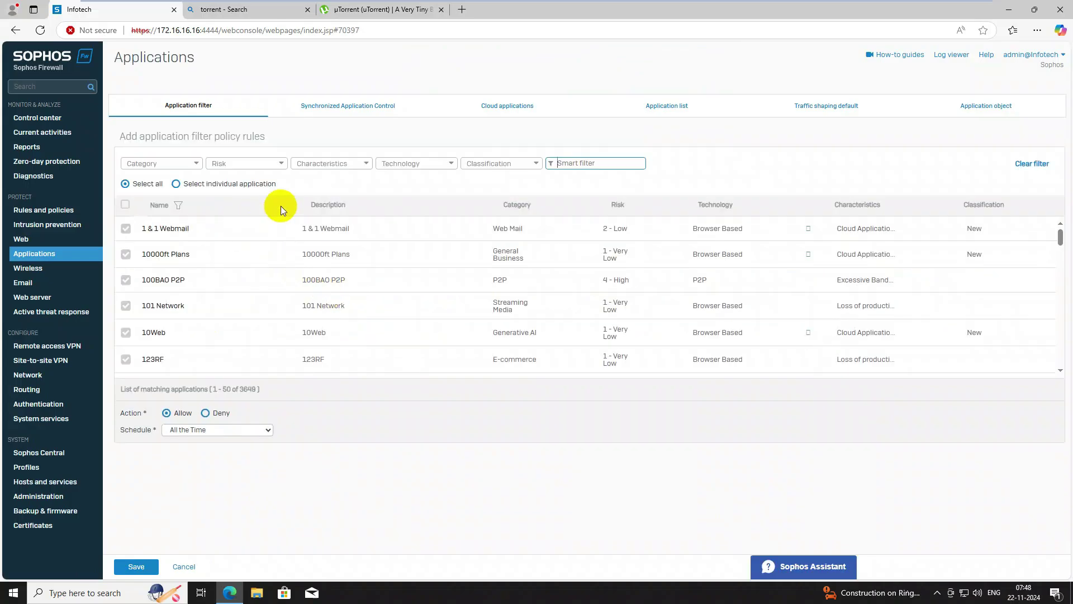
pyautogui.click(180, 206)
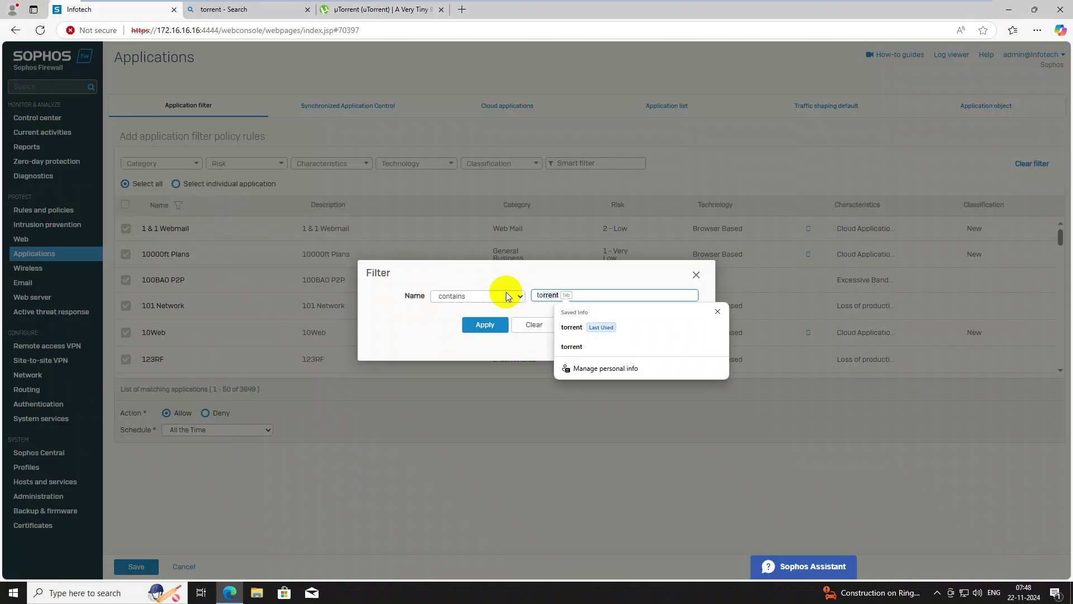
pyautogui.press('Return')
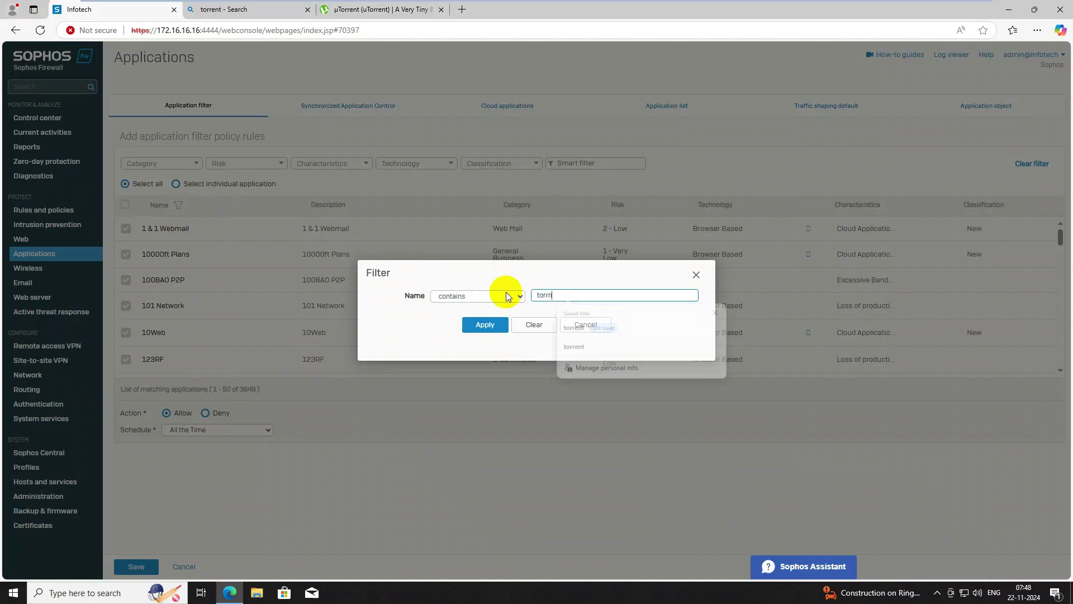
pyautogui.click(179, 206)
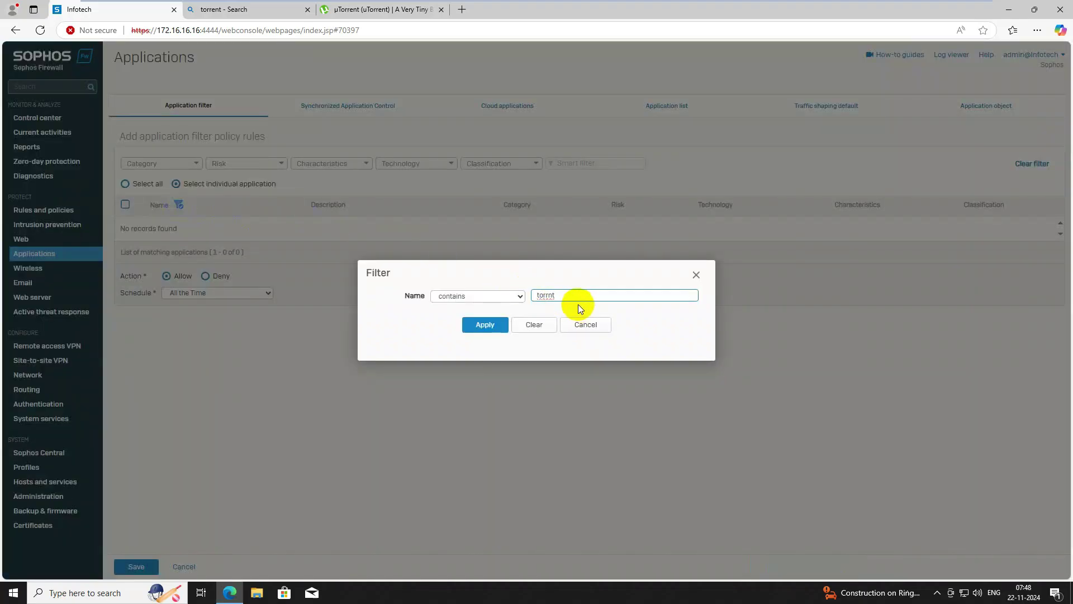
pyautogui.press('BackSpace')
pyautogui.press('BackSpace')
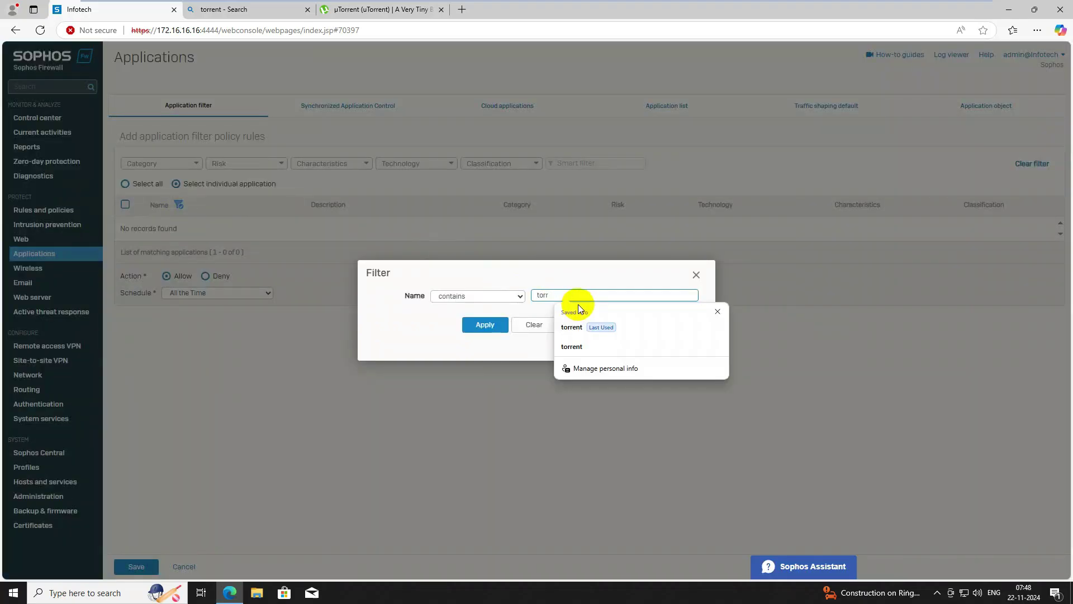
pyautogui.click(576, 327)
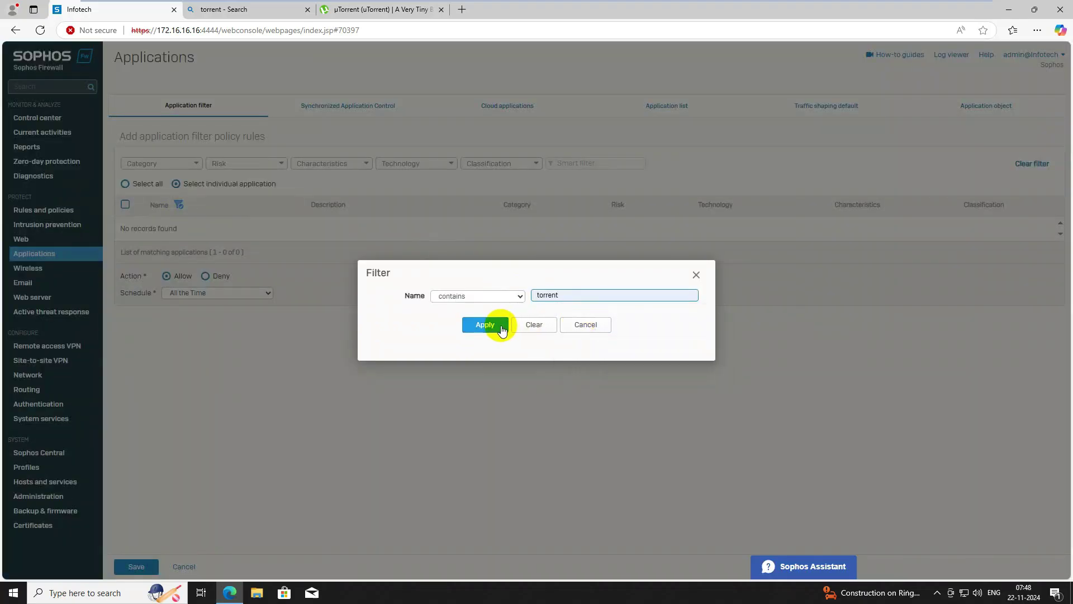
pyautogui.click(485, 325)
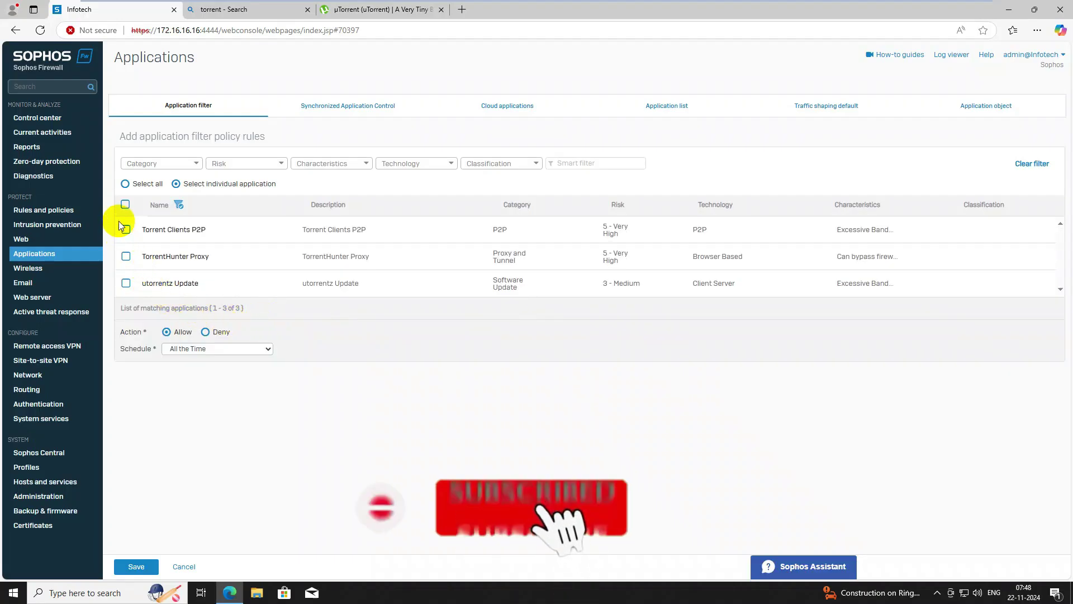
# Step: Select all the torrent applications found, set the action to Deny and save the rule
pyautogui.click(125, 204)
pyautogui.click(205, 331)
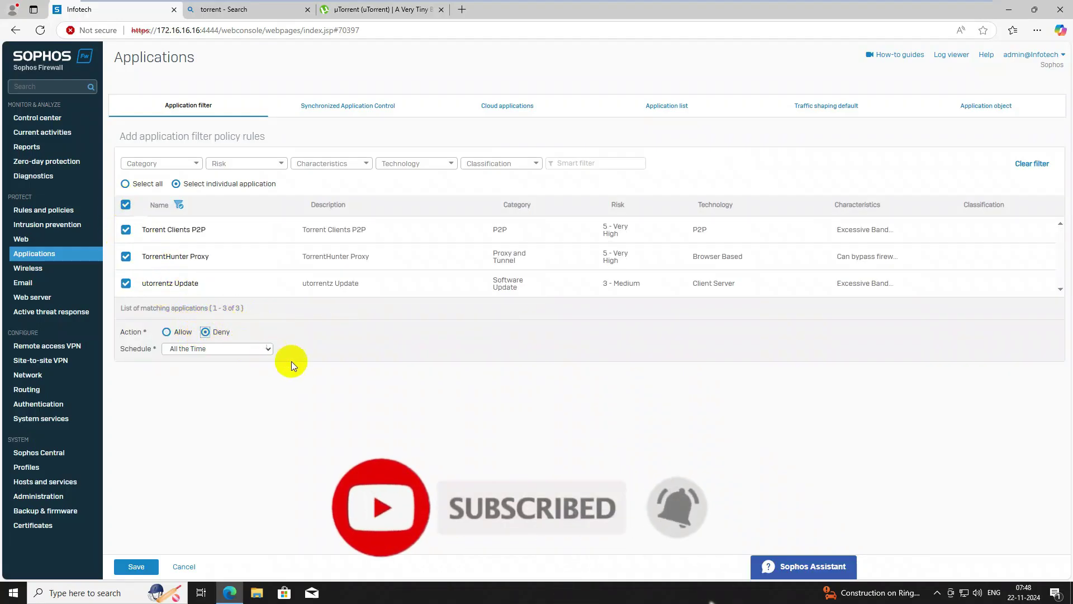
pyautogui.click(139, 566)
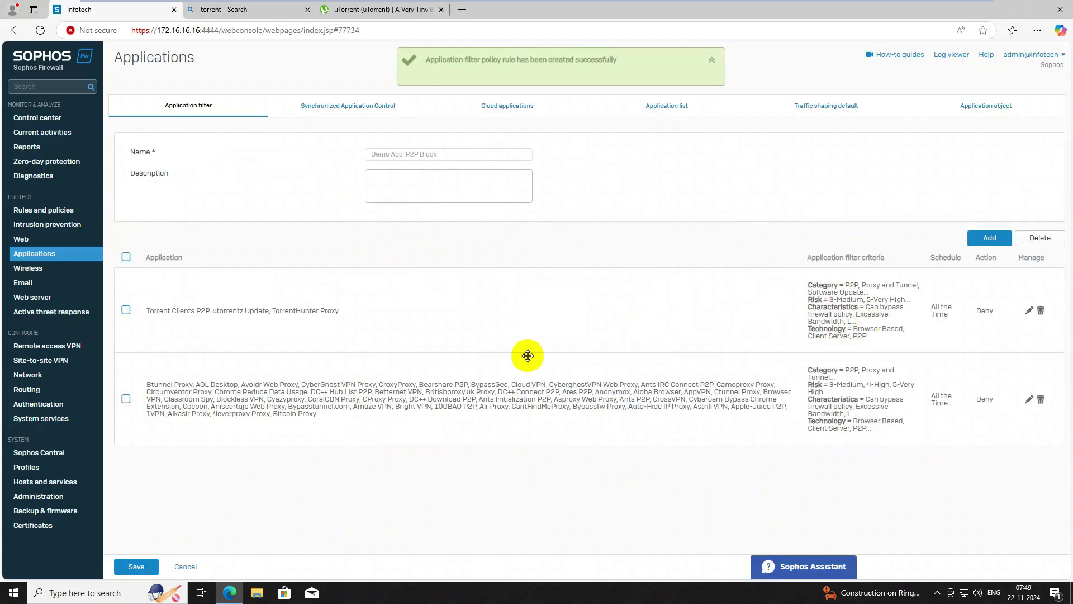
# Step: Add a rule that denies all applications with P2P technology, and save the application filter policy
pyautogui.click(989, 237)
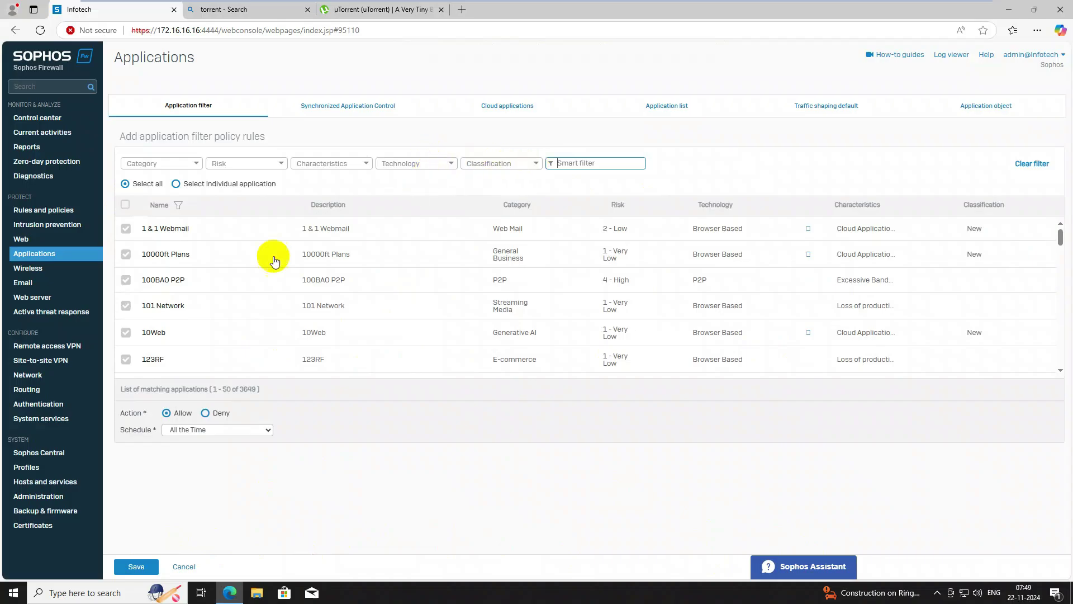
pyautogui.click(440, 163)
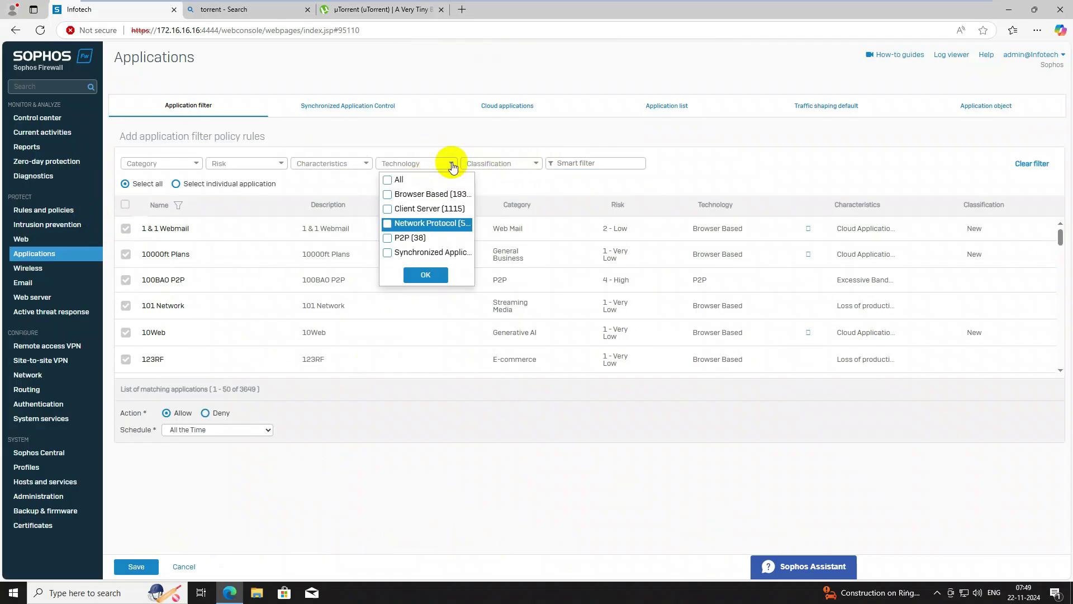
pyautogui.click(425, 275)
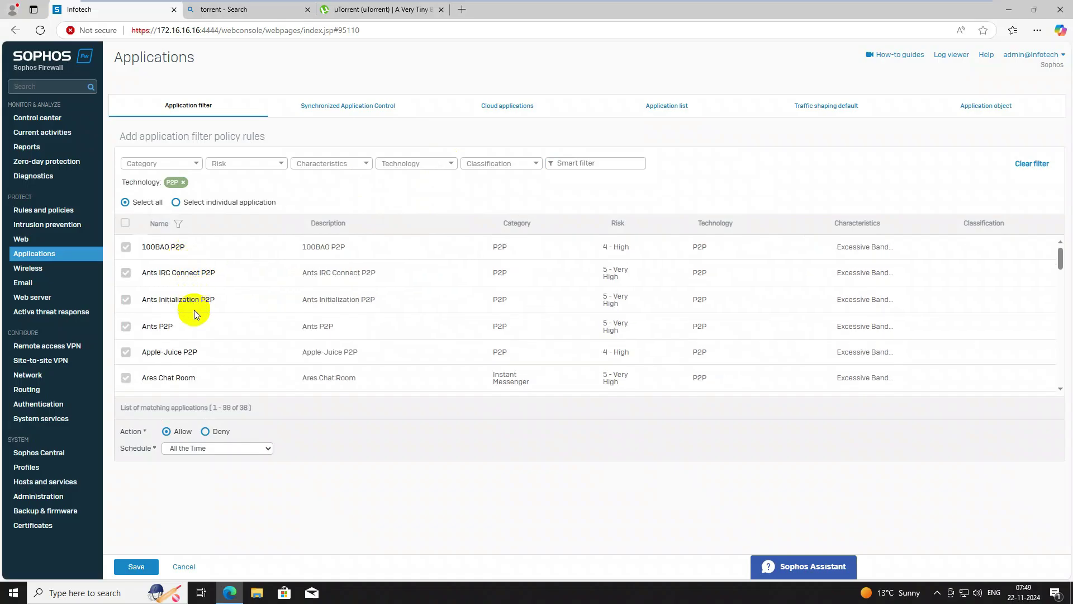
pyautogui.scroll(-10, 193, 310)
pyautogui.scroll(-2, 200, 341)
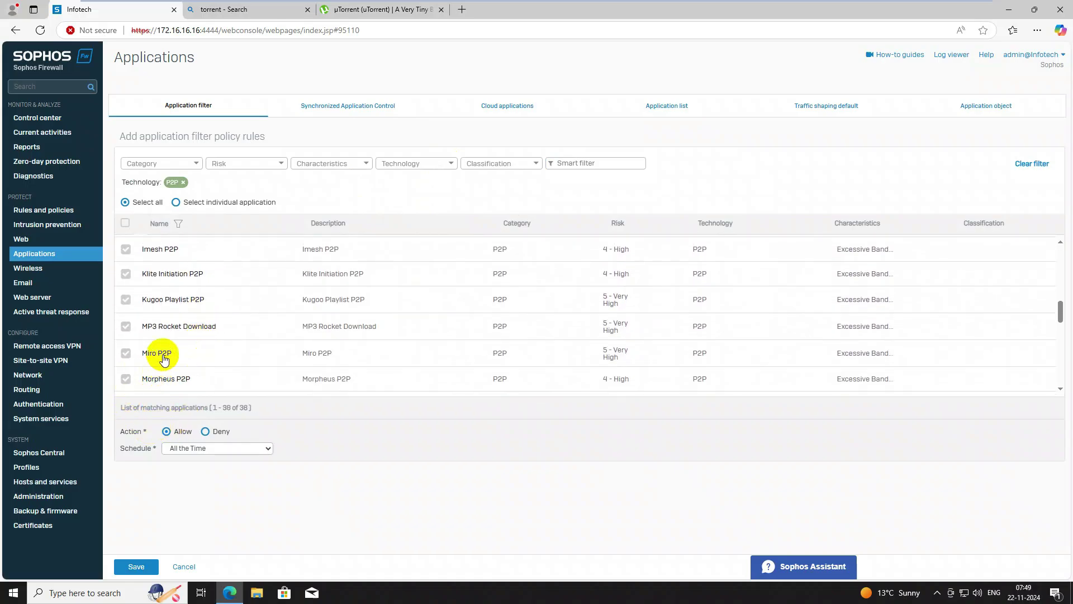
pyautogui.scroll(-2, 179, 358)
pyautogui.click(205, 433)
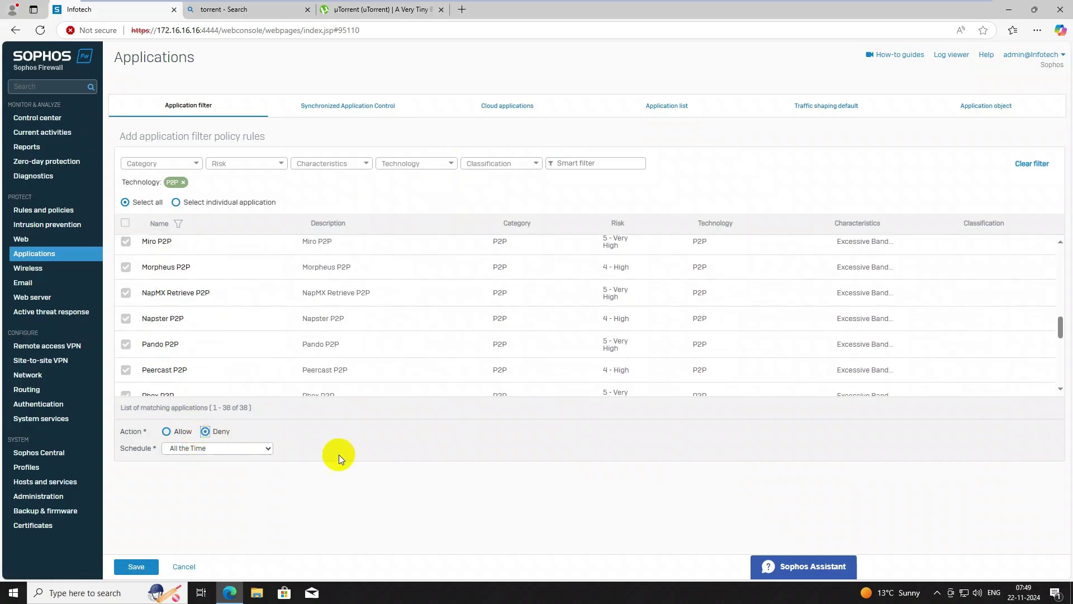
pyautogui.click(138, 566)
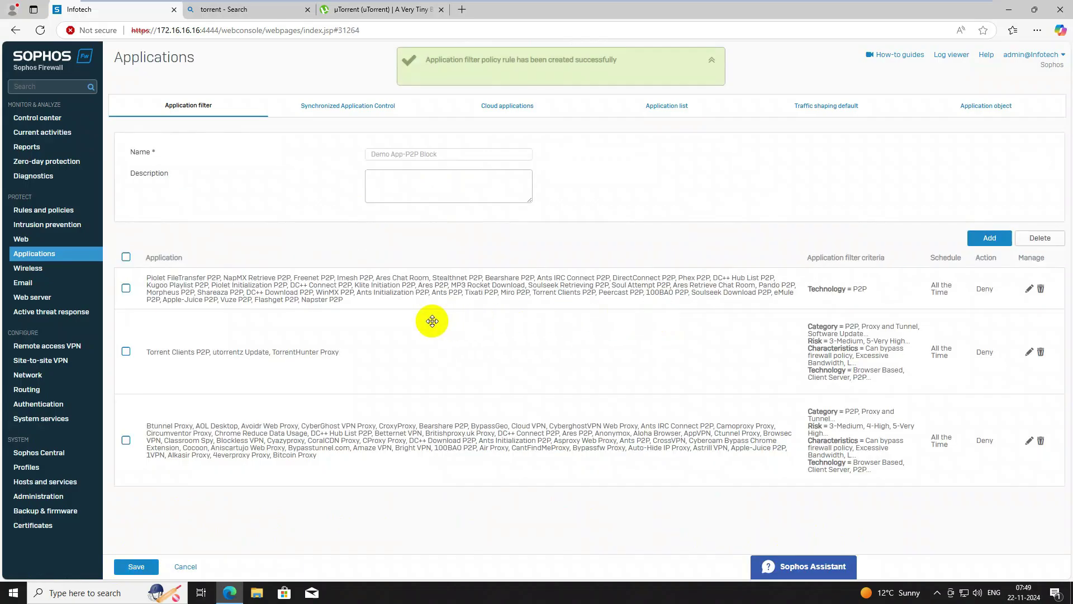
pyautogui.click(137, 567)
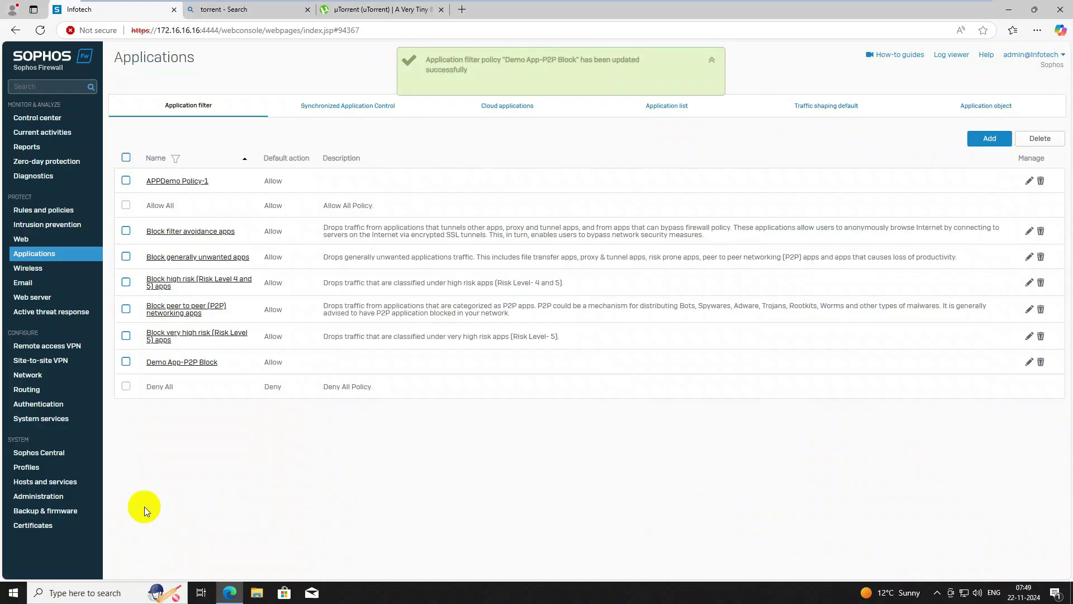
# Step: Create a new firewall rule named P2P_Block
pyautogui.click(41, 211)
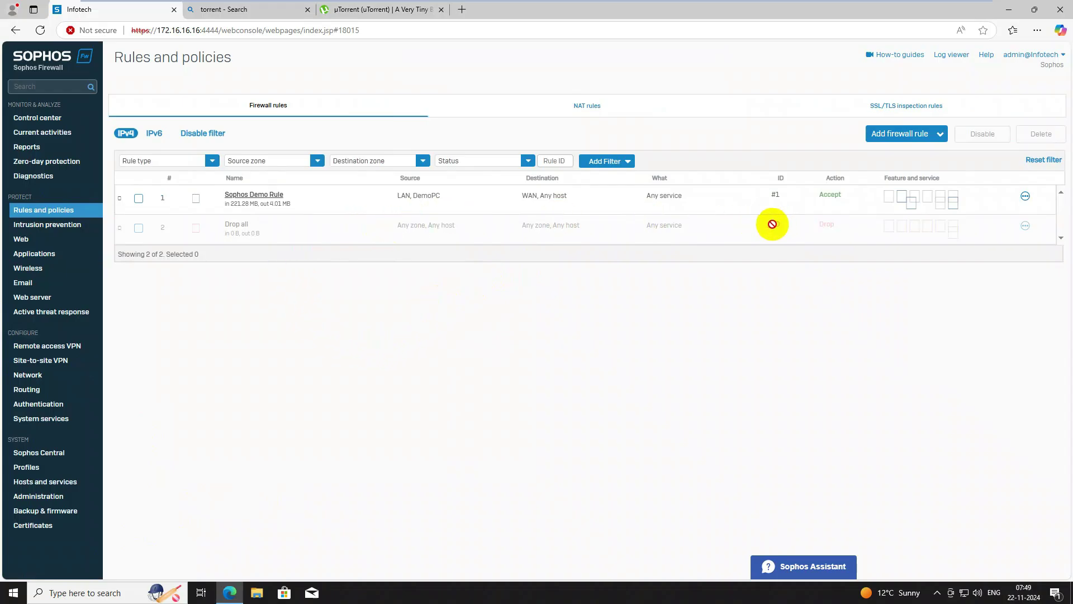
pyautogui.click(899, 135)
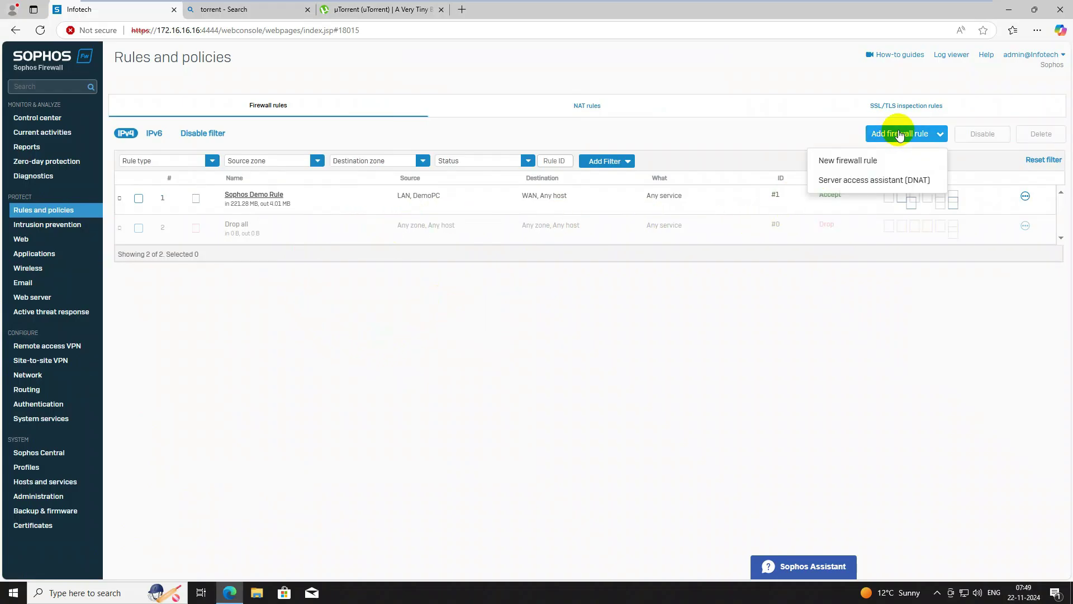
pyautogui.click(857, 159)
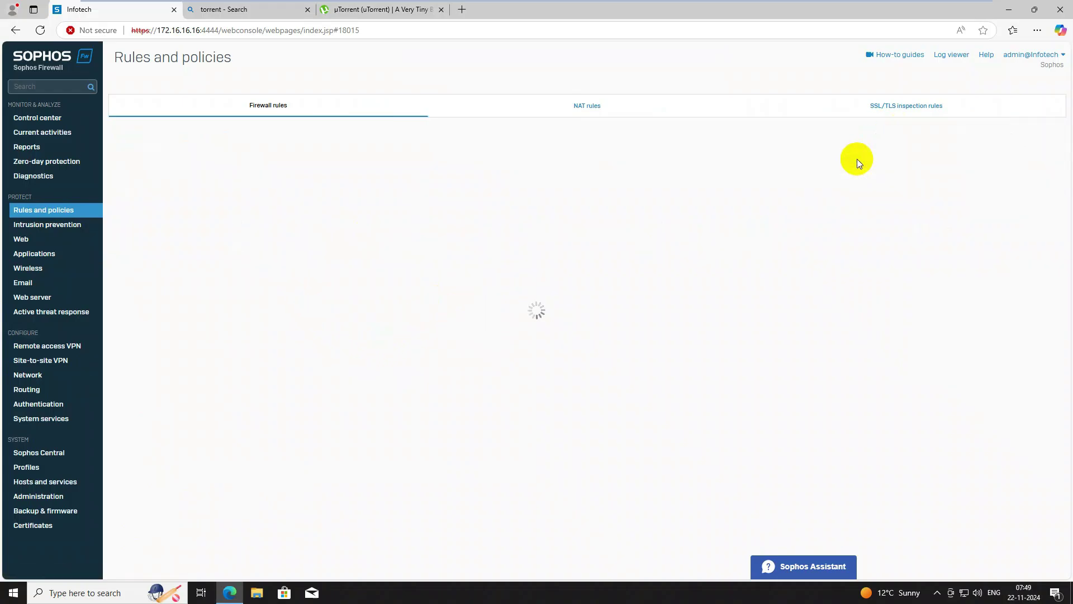
pyautogui.click(209, 142)
pyautogui.press('capslock')
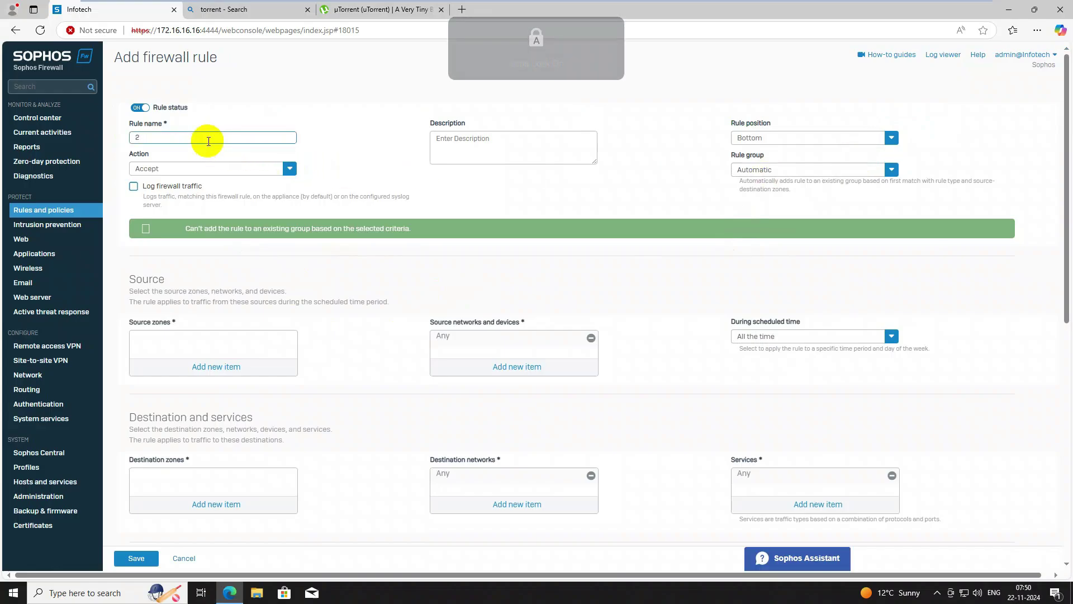
pyautogui.write('P2P')
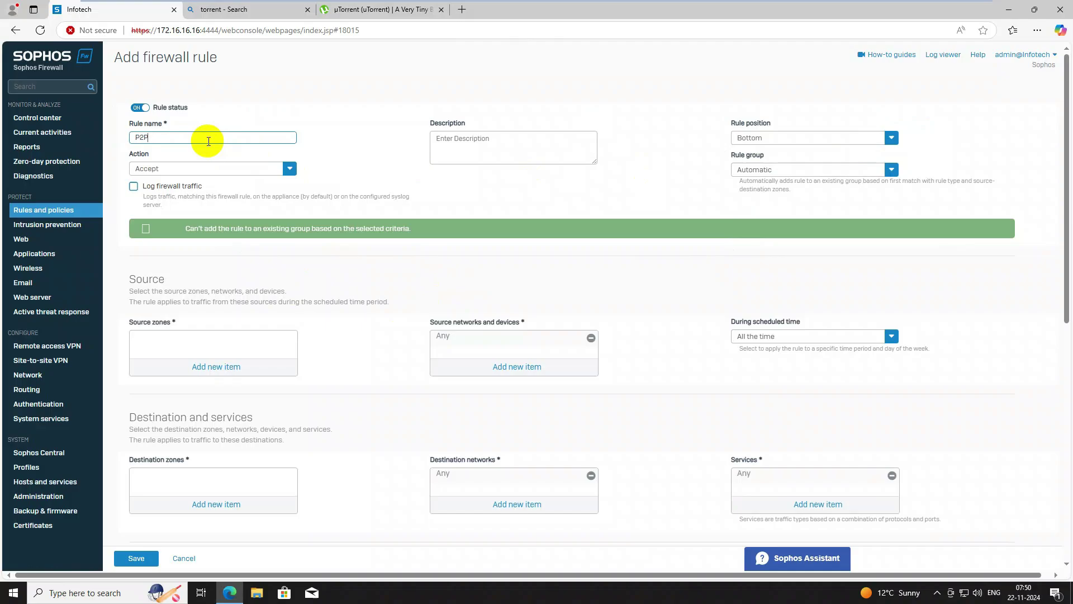
pyautogui.write('_B')
pyautogui.press('capslock')
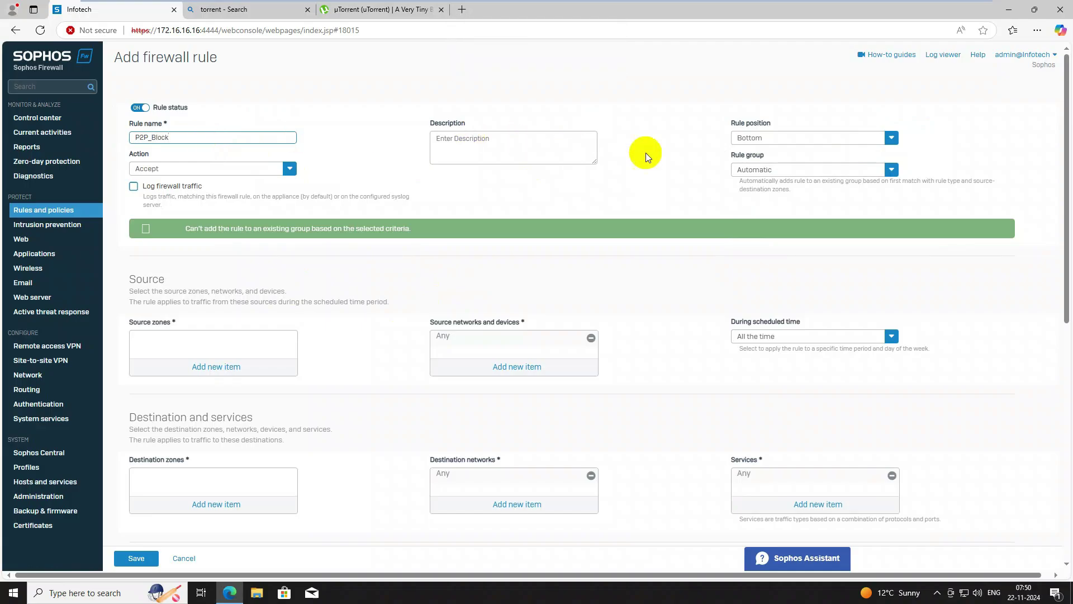
# Step: Set the rule position to Top and the rule group to None, and enable logging of firewall traffic
pyautogui.click(789, 143)
pyautogui.click(774, 156)
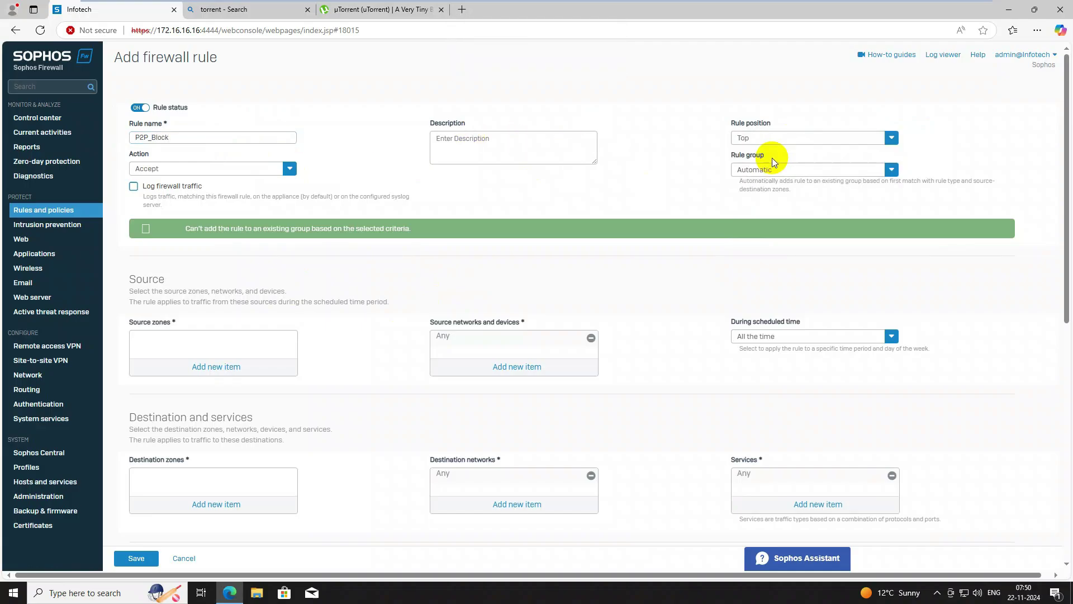
pyautogui.click(770, 177)
pyautogui.click(751, 206)
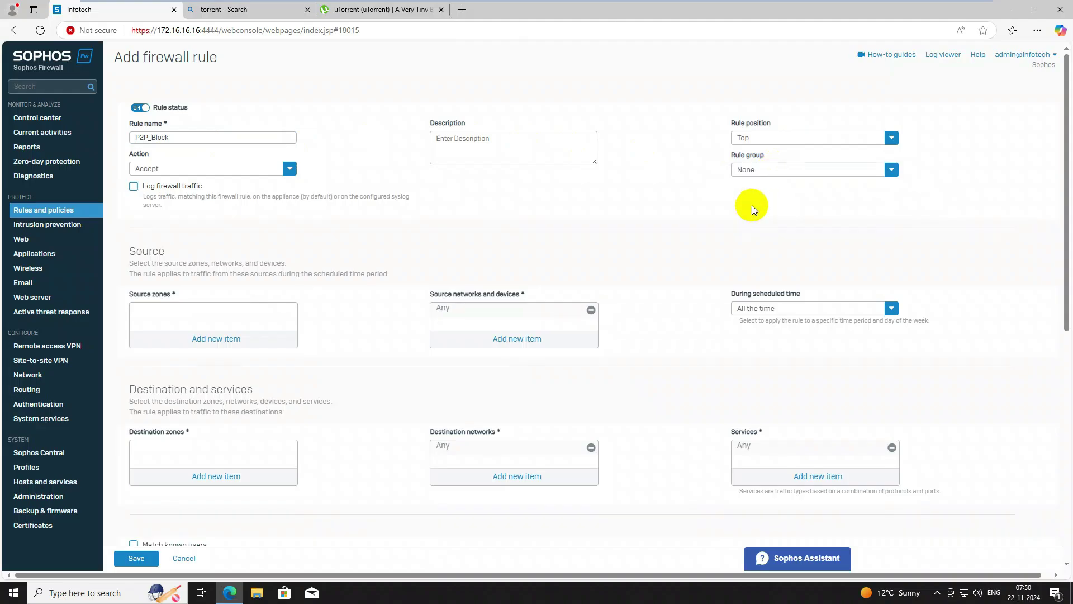
pyautogui.click(134, 187)
# Step: Set LAN as the source zone of the P2P_Block firewall rule
pyautogui.click(231, 338)
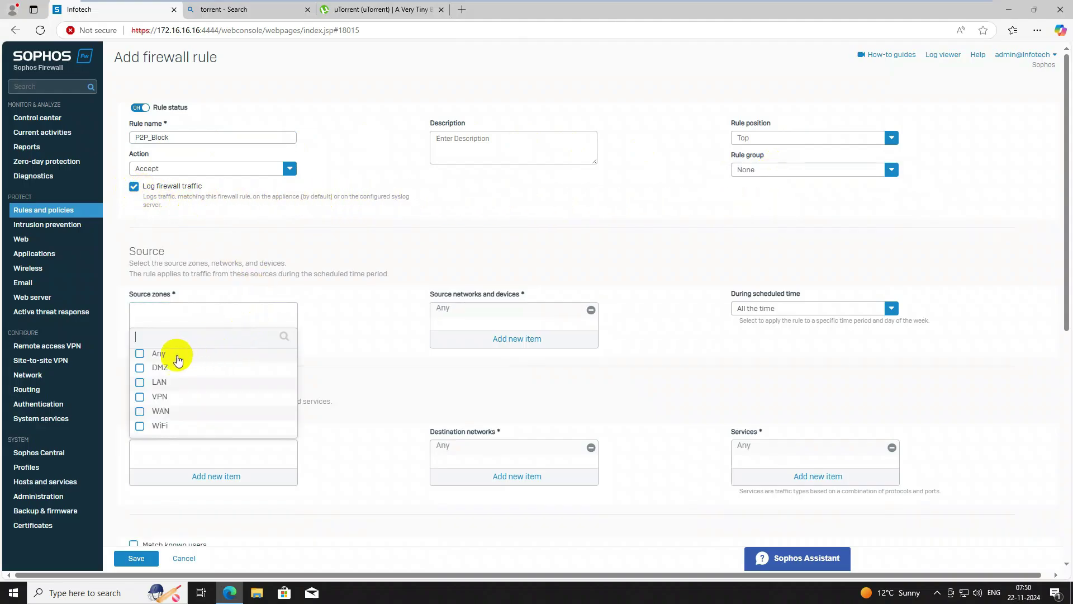
pyautogui.click(139, 383)
pyautogui.click(198, 447)
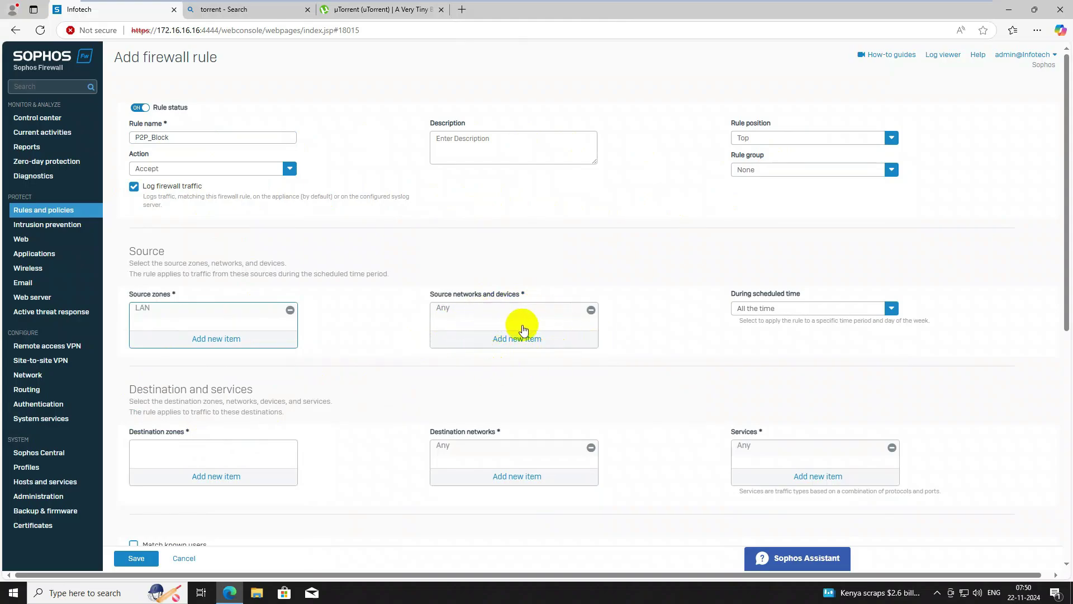
# Step: Replace Any with the Demo PC ip host as the source network, and apply the rule All the time
pyautogui.click(591, 310)
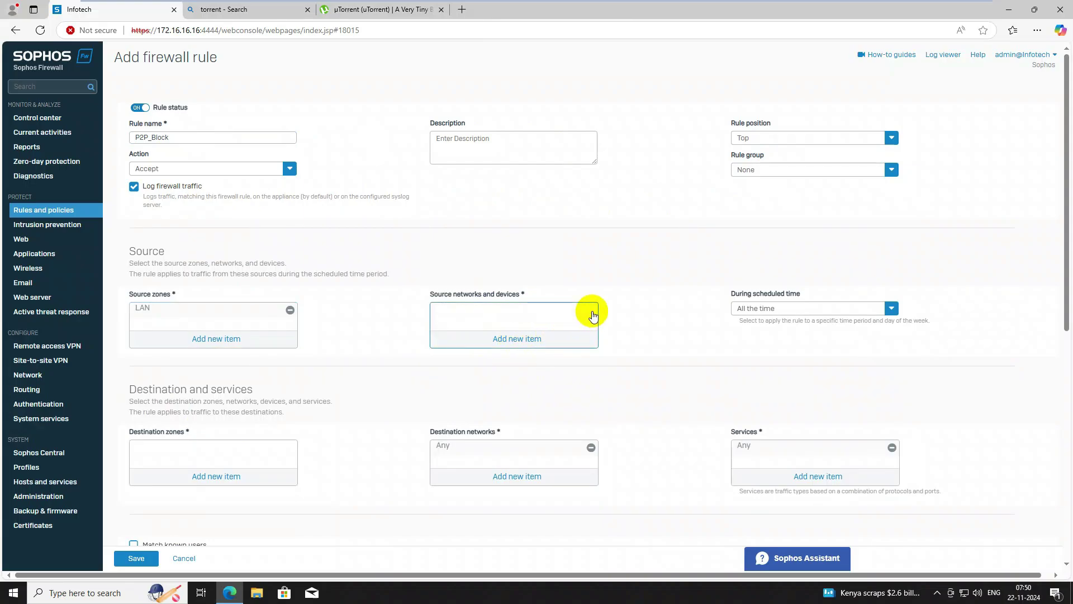
pyautogui.click(518, 341)
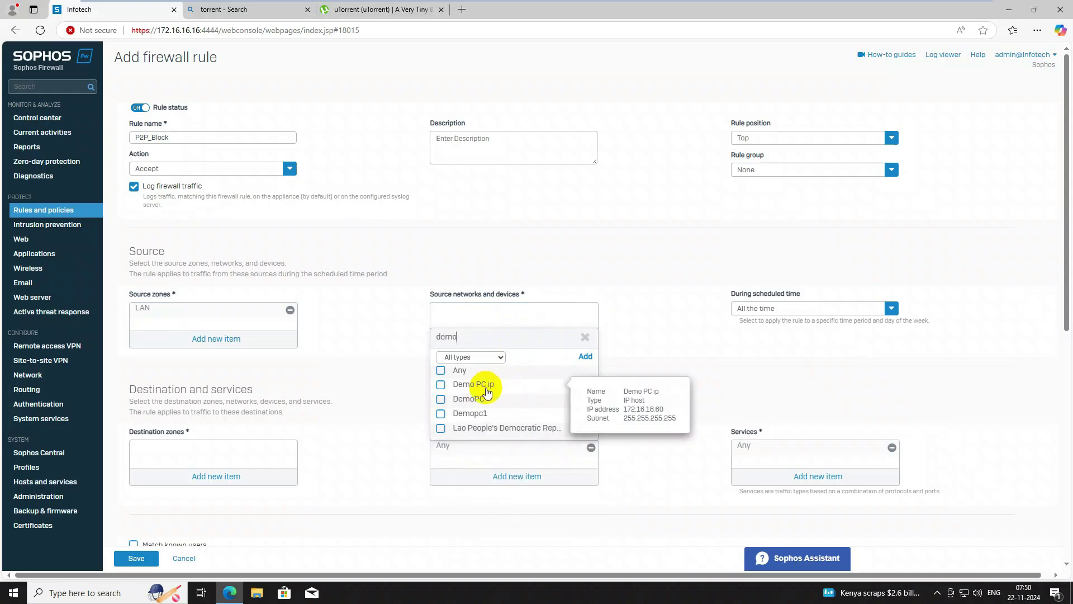
pyautogui.click(480, 384)
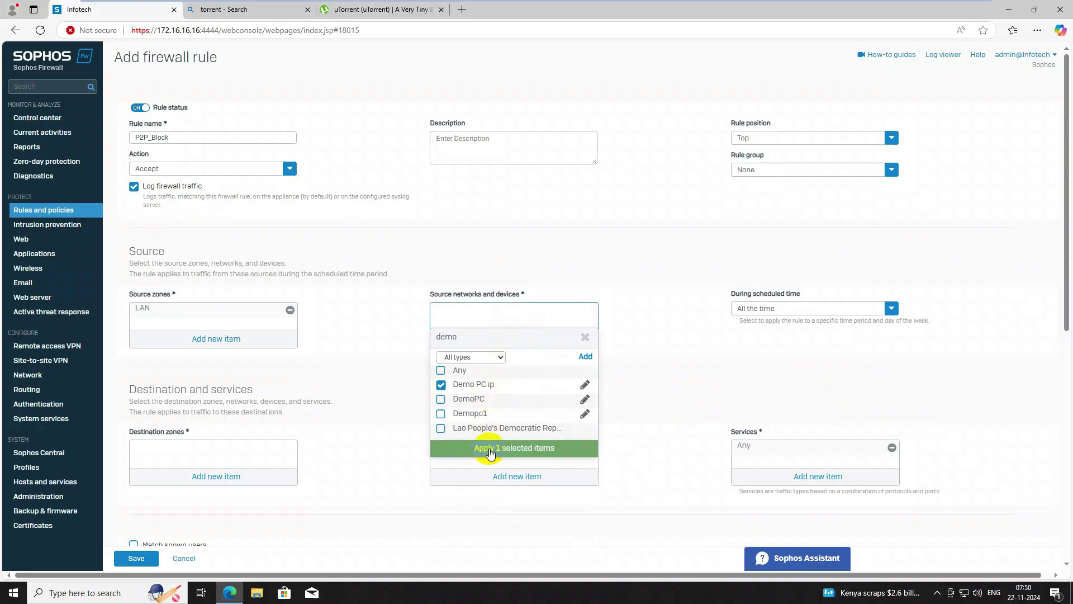
pyautogui.click(491, 451)
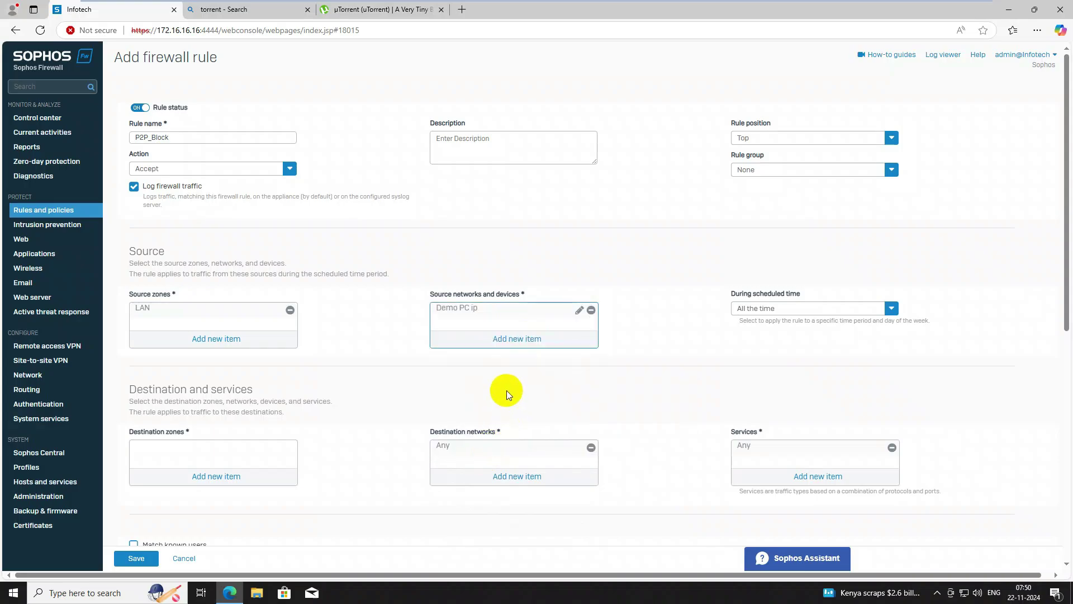
pyautogui.click(829, 308)
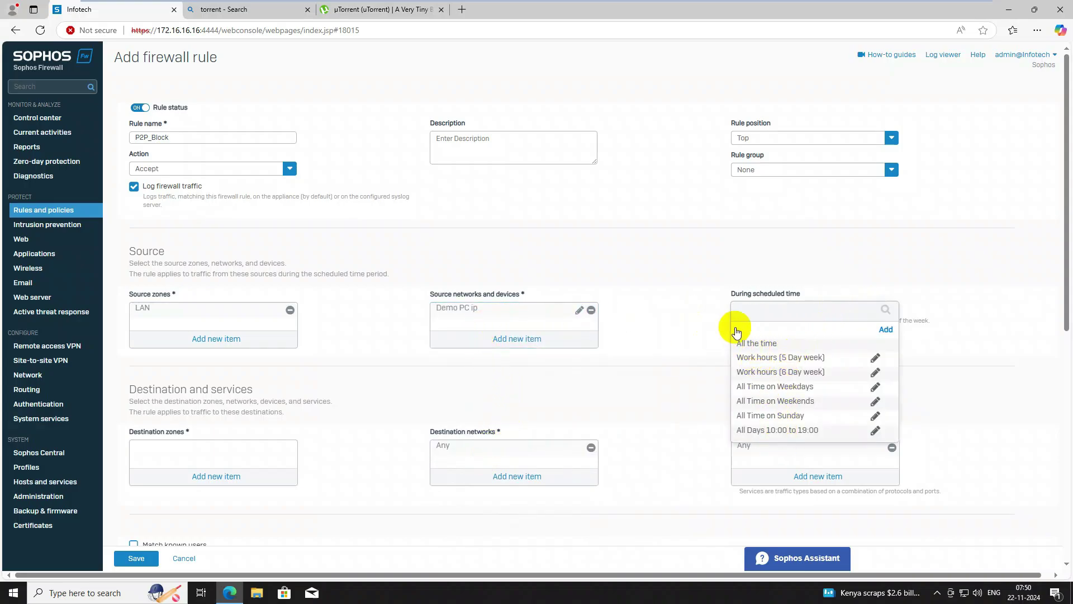
pyautogui.click(757, 343)
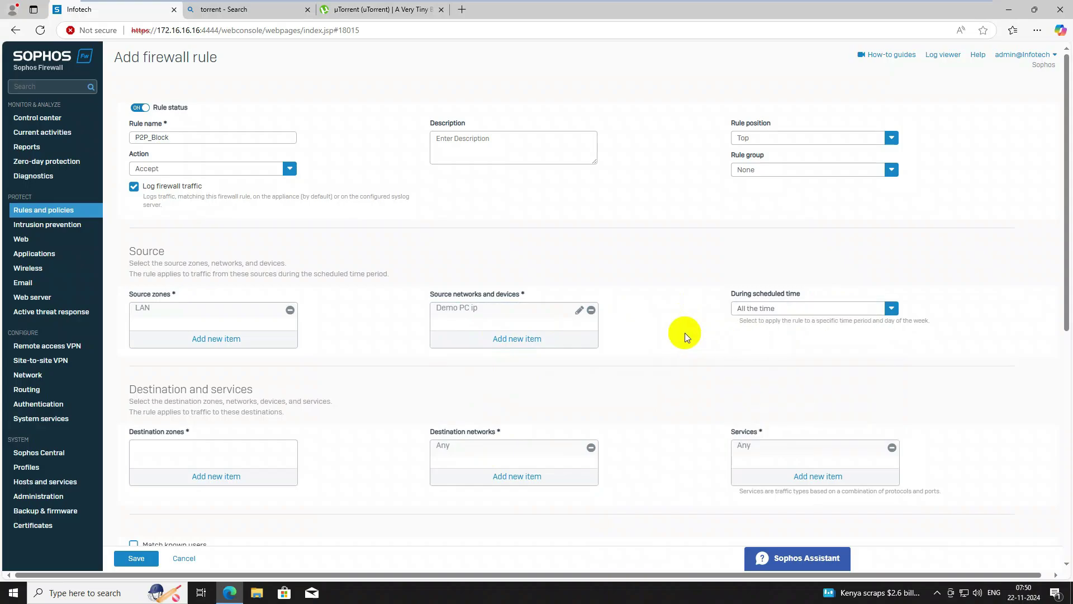
# Step: Set WAN as the destination zone of the firewall rule
pyautogui.scroll(-1, 340, 442)
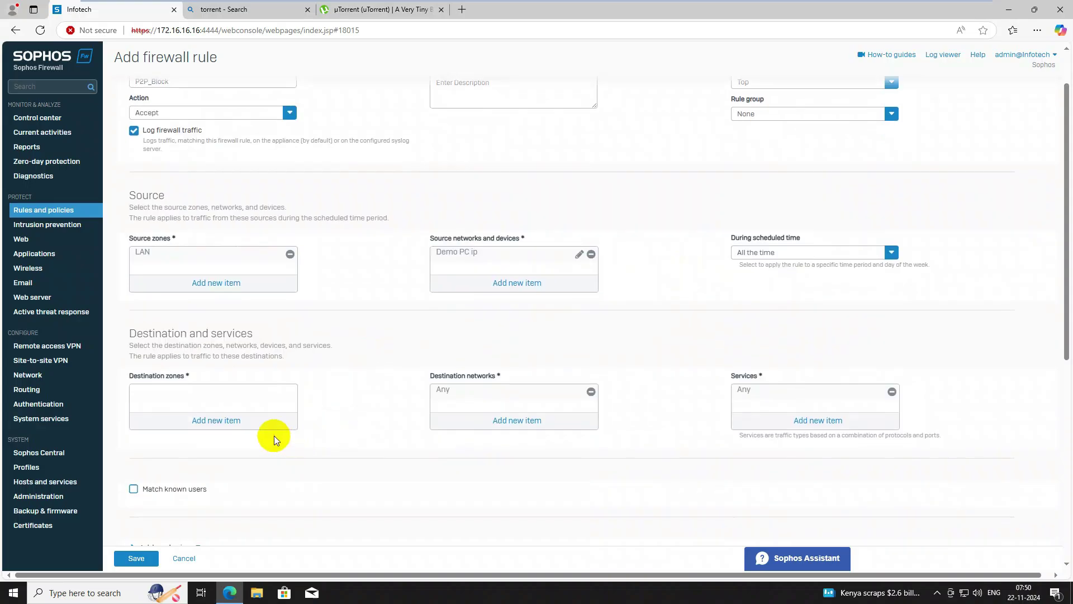
pyautogui.click(208, 420)
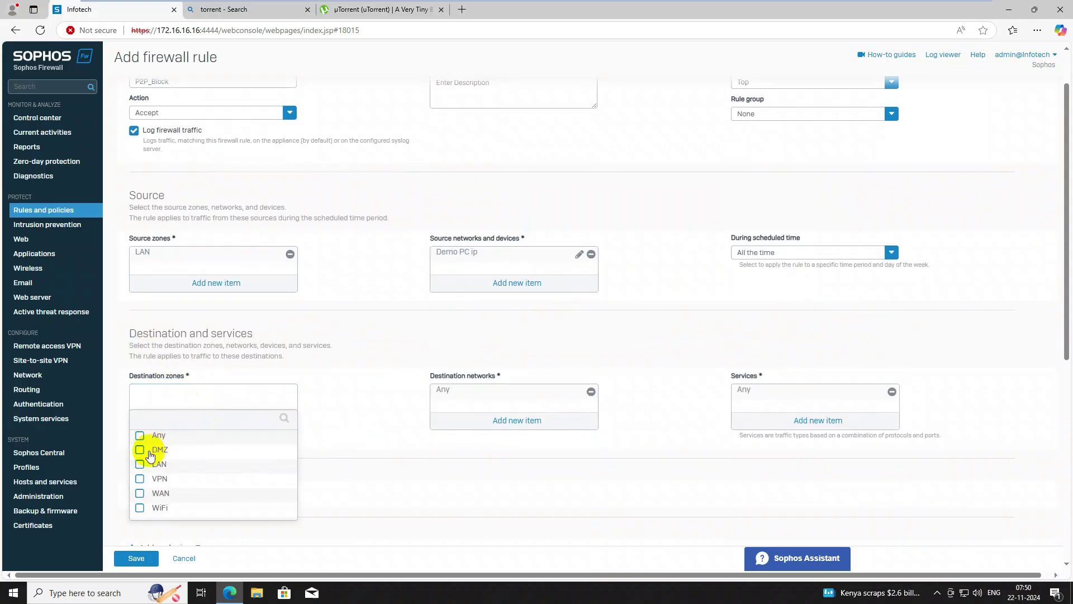
pyautogui.click(141, 493)
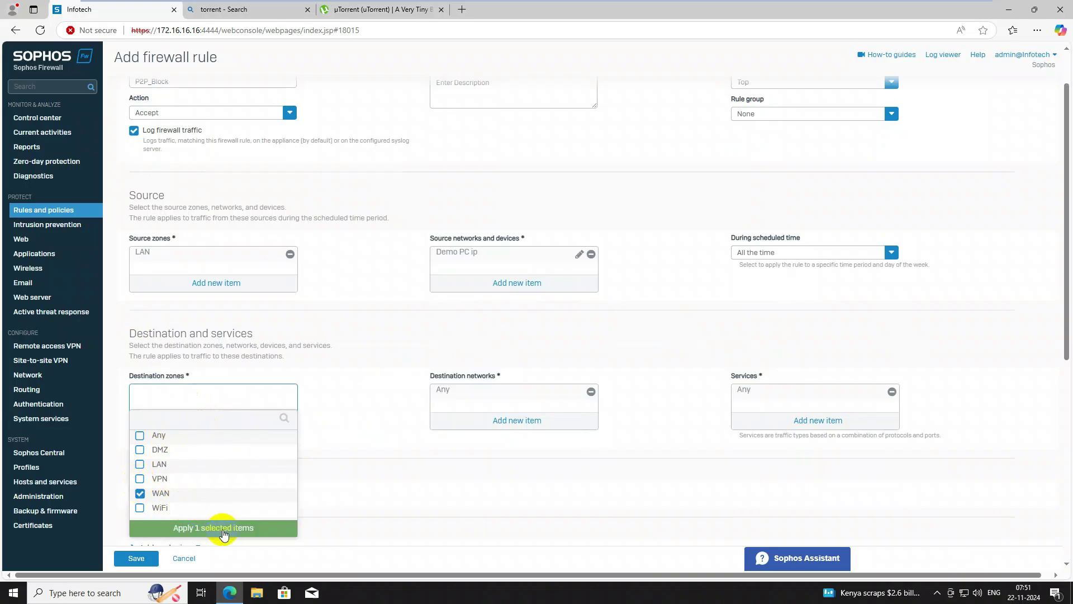
pyautogui.click(216, 528)
pyautogui.moveTo(166, 258)
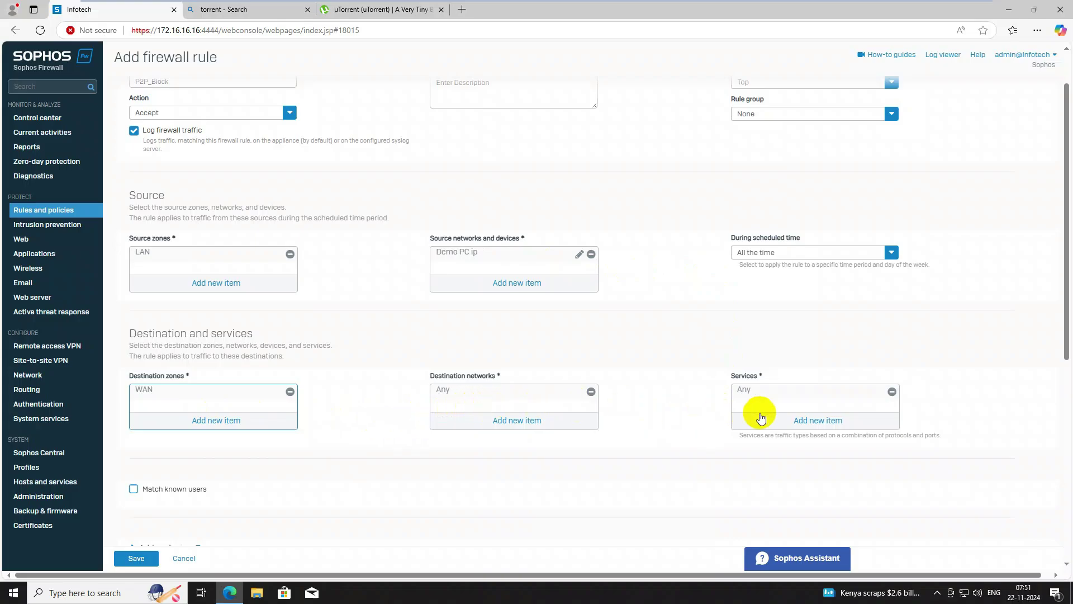
# Step: Create a linked NAT rule for P2P_Block with the translated source (SNAT) set to MASQ, and save it
pyautogui.scroll(-5, 447, 404)
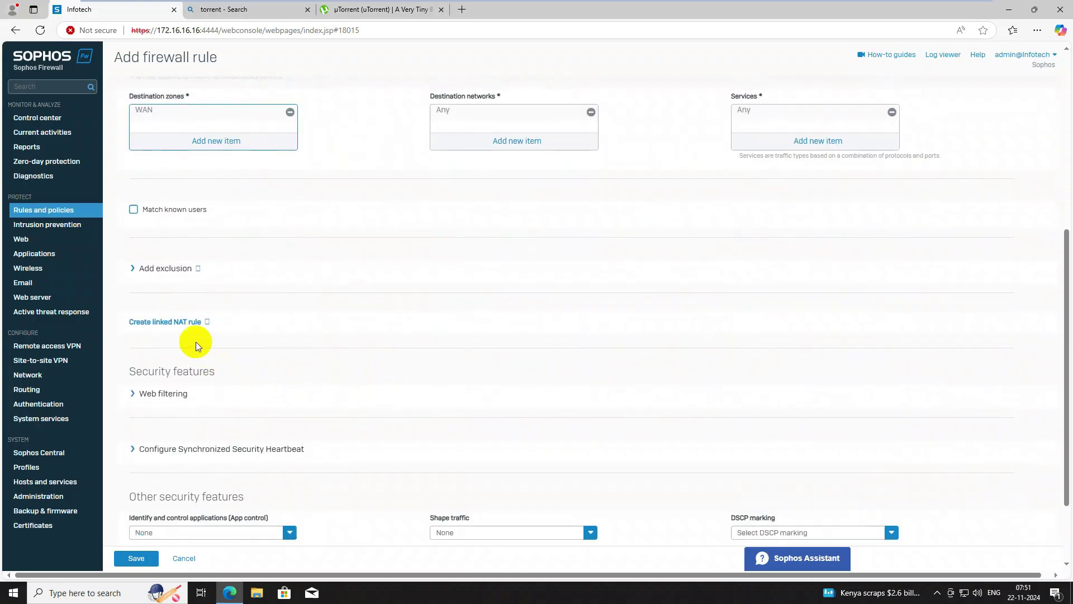
pyautogui.click(331, 337)
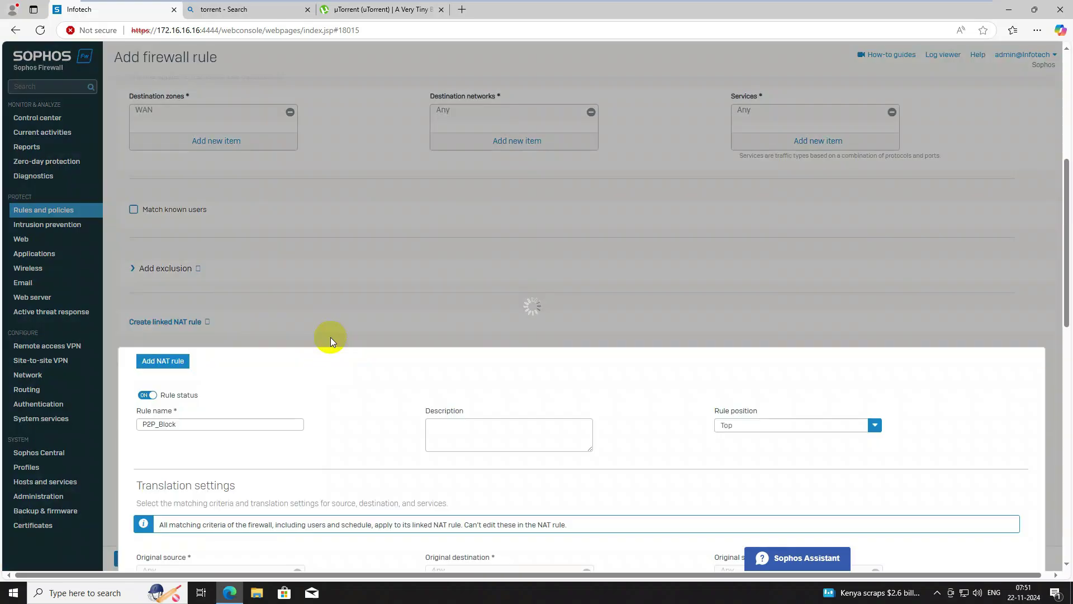
pyautogui.scroll(-4, 336, 425)
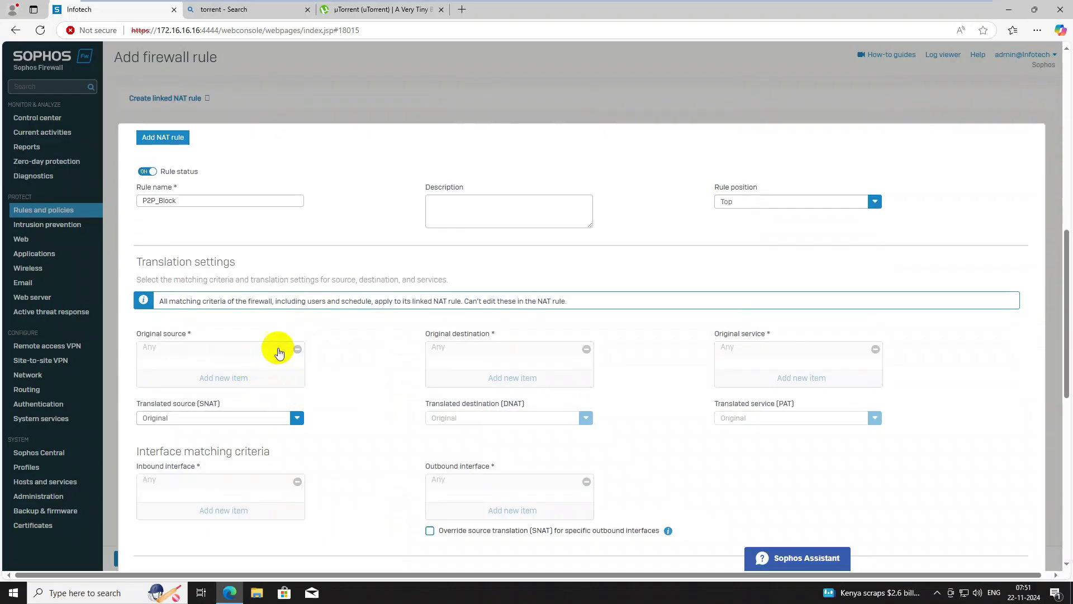
pyautogui.click(297, 418)
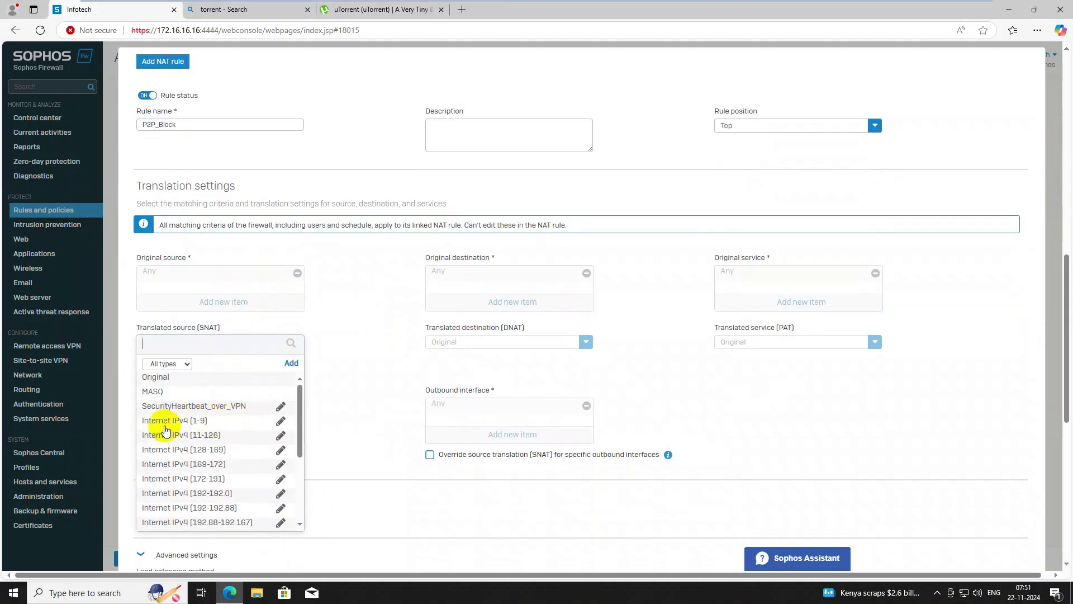
pyautogui.click(163, 393)
pyautogui.scroll(-2, 349, 462)
pyautogui.scroll(-3, 372, 465)
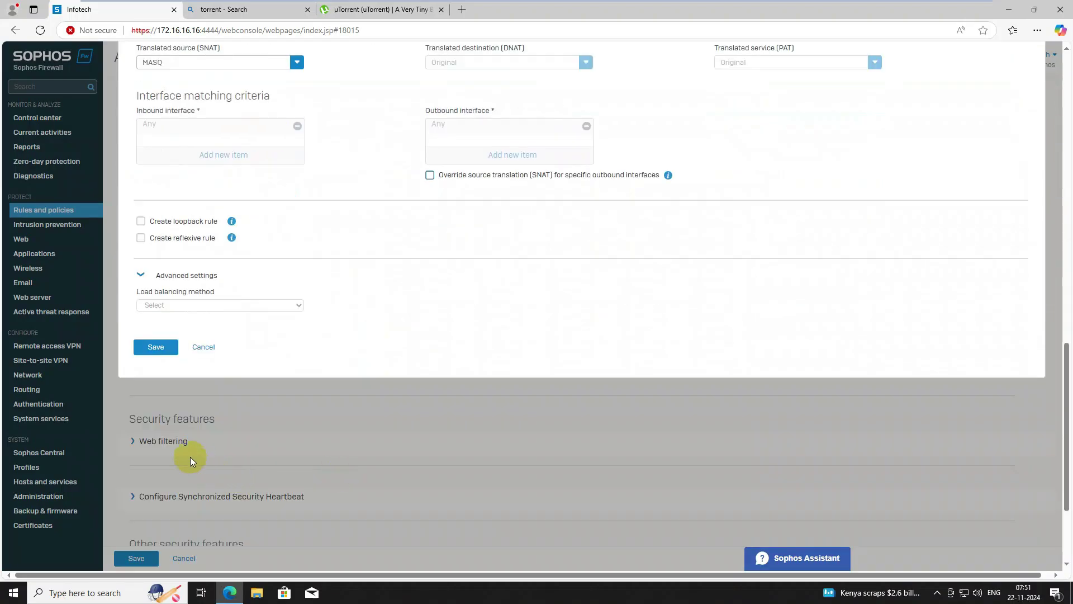
pyautogui.click(147, 347)
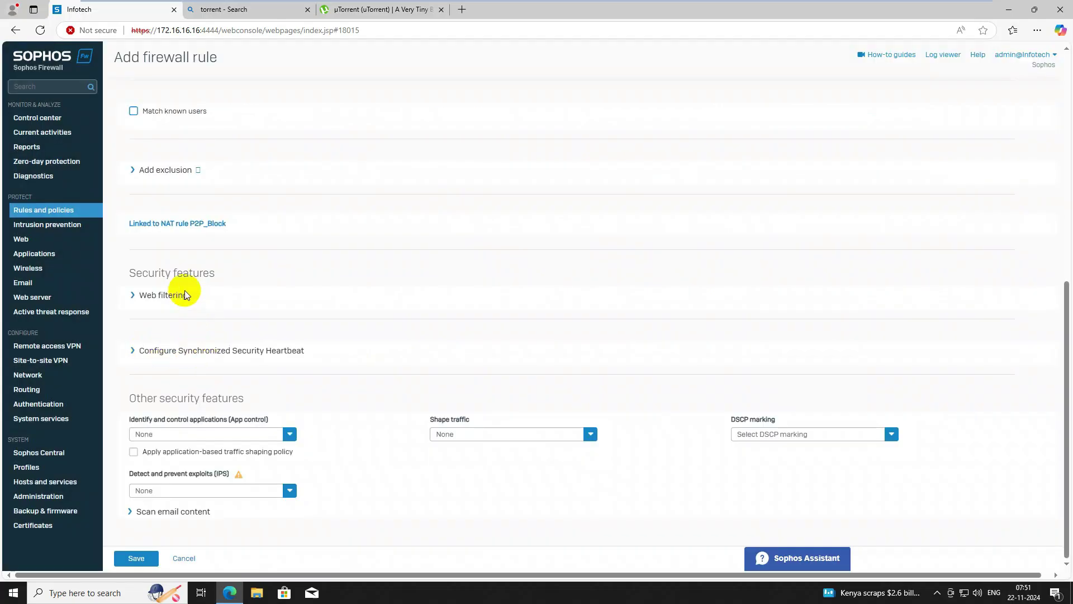
# Step: Apply the Demo-P2P-Block web policy in the firewall rule's web filtering settings
pyautogui.click(131, 296)
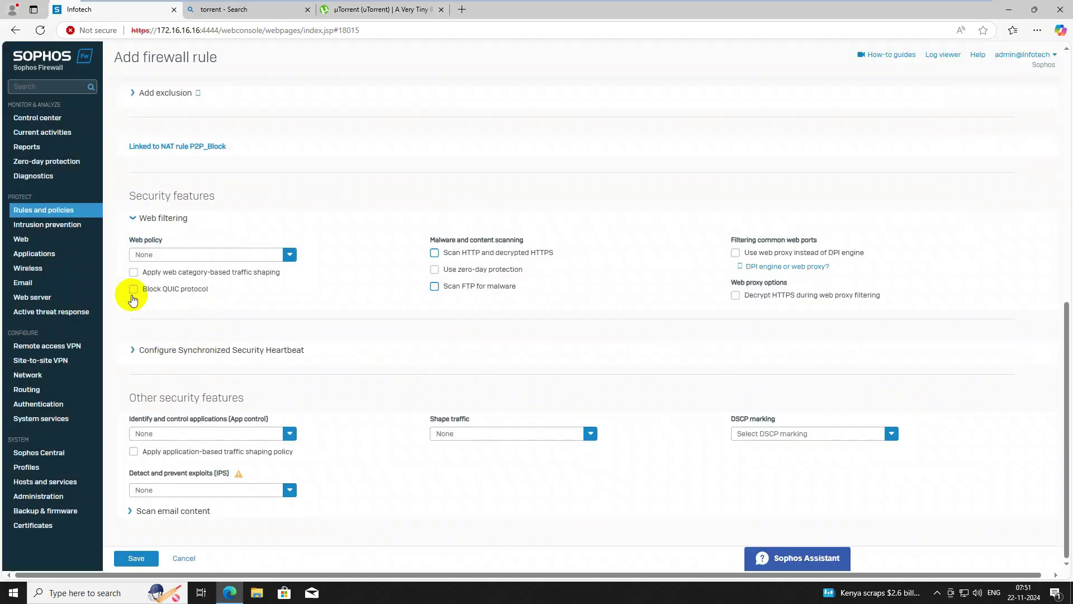
pyautogui.click(221, 258)
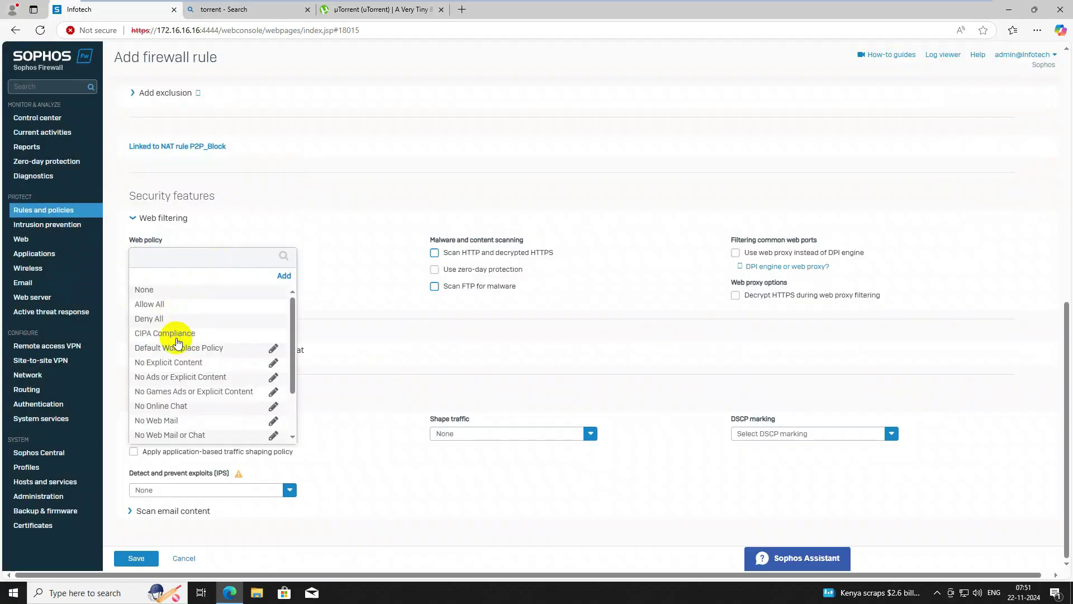
pyautogui.scroll(-2, 173, 417)
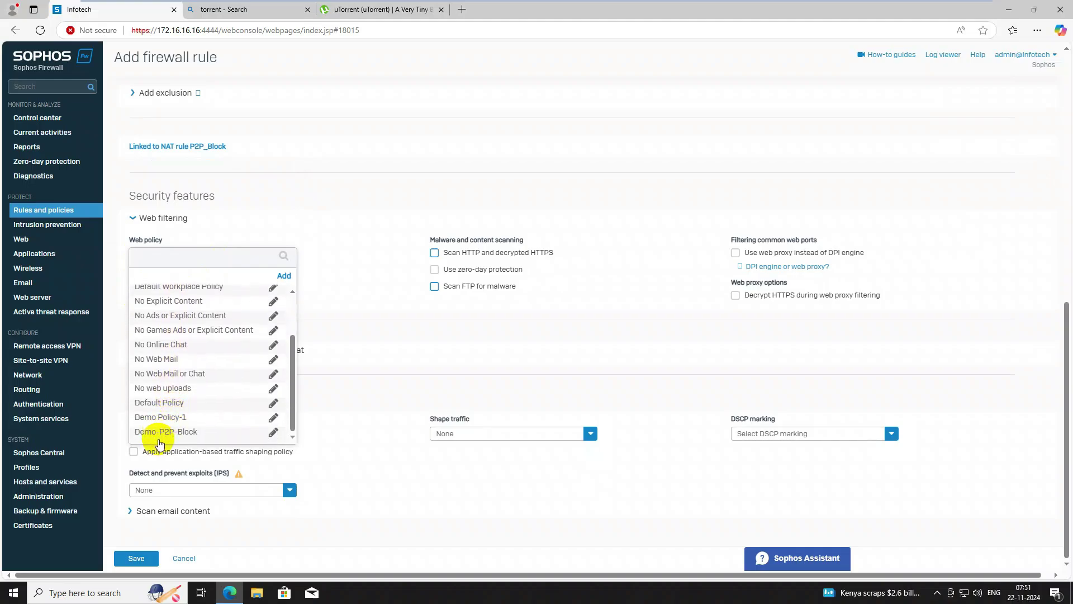
pyautogui.click(165, 431)
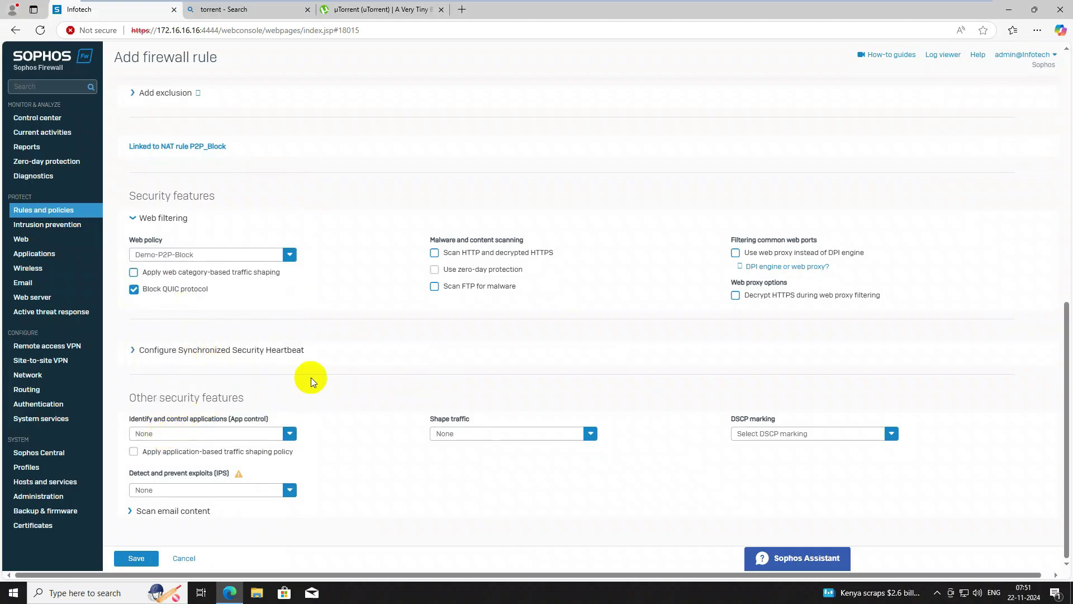
# Step: Set the application control policy to Demo App-P2P Block and save the firewall rule
pyautogui.click(287, 433)
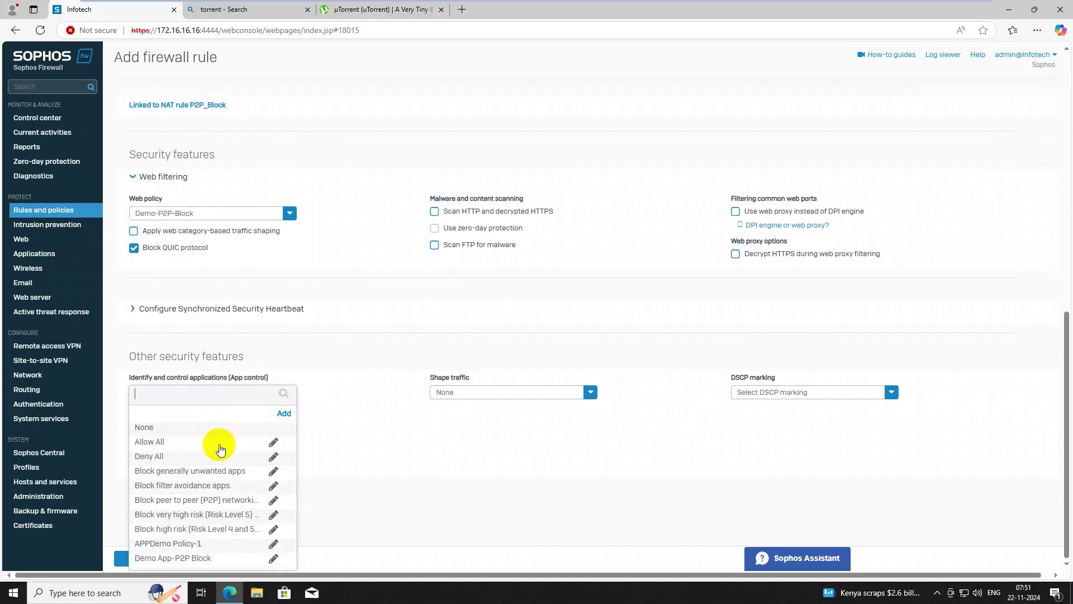
pyautogui.click(176, 559)
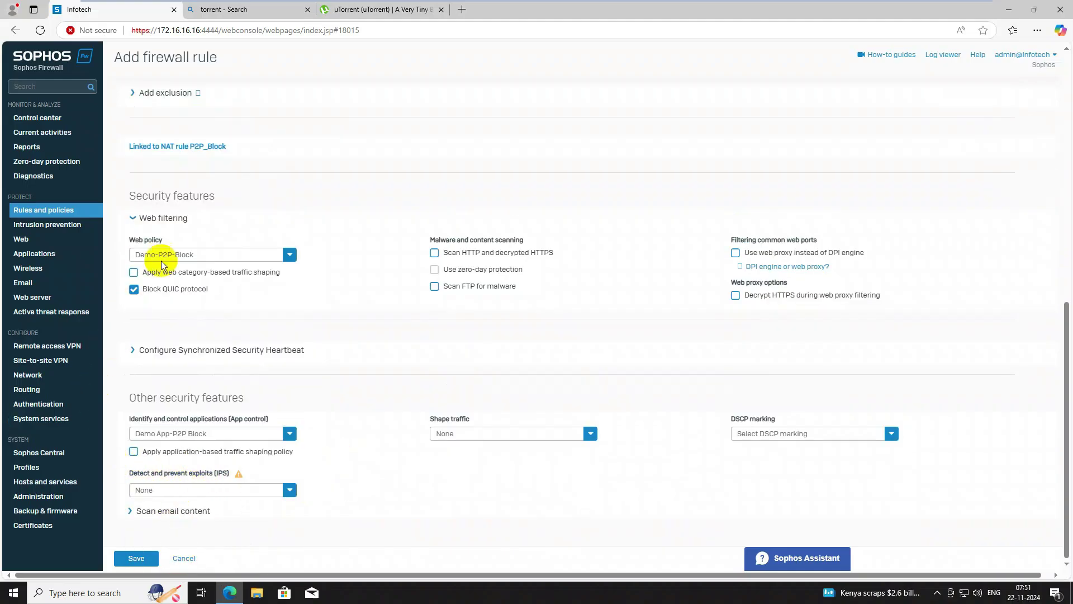
pyautogui.click(126, 558)
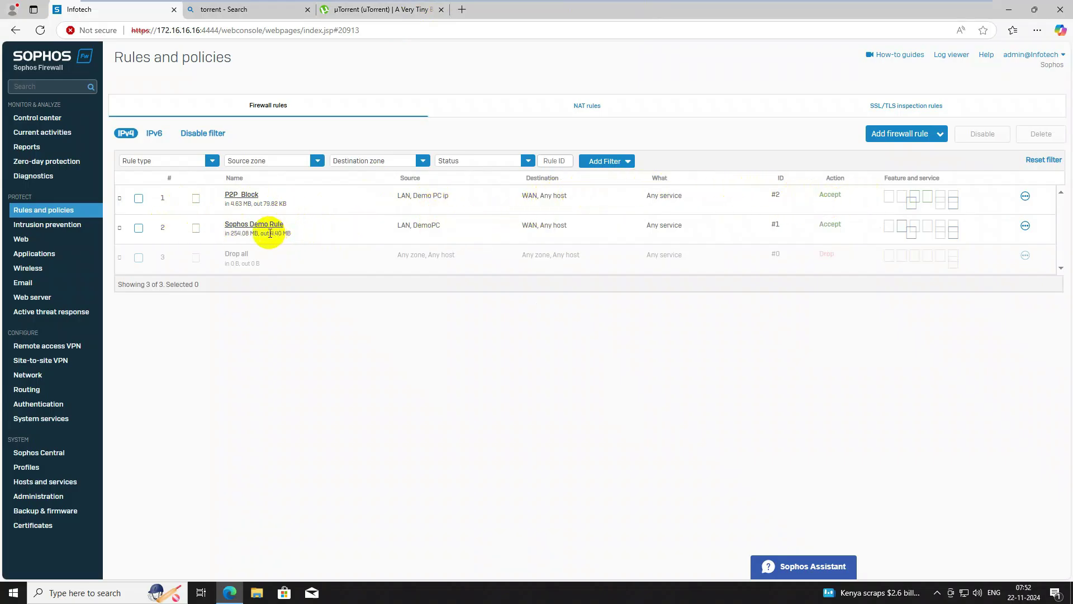
pyautogui.click(342, 11)
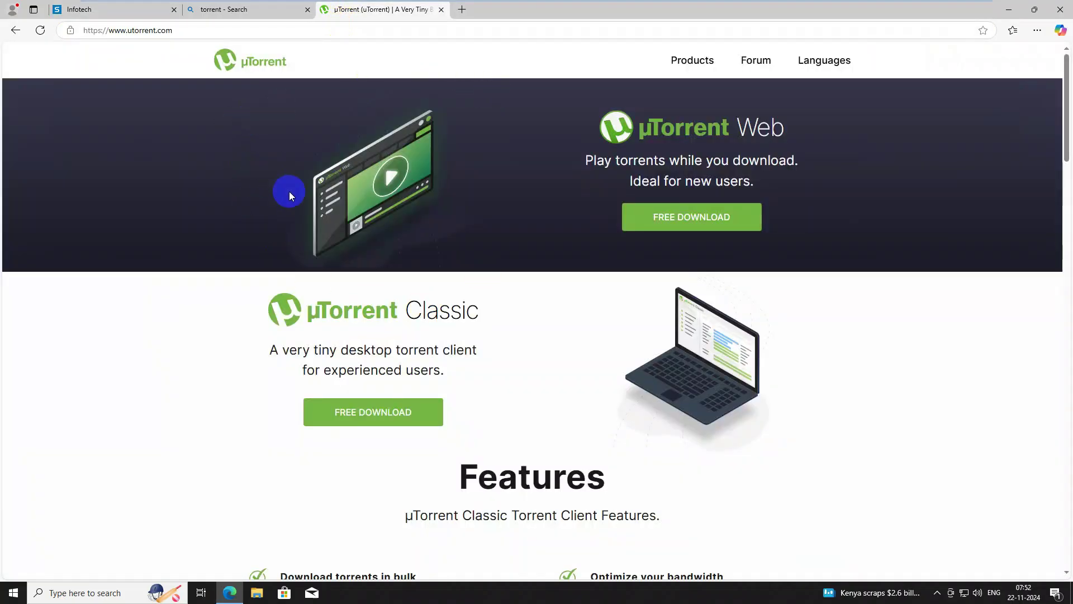
pyautogui.click(41, 32)
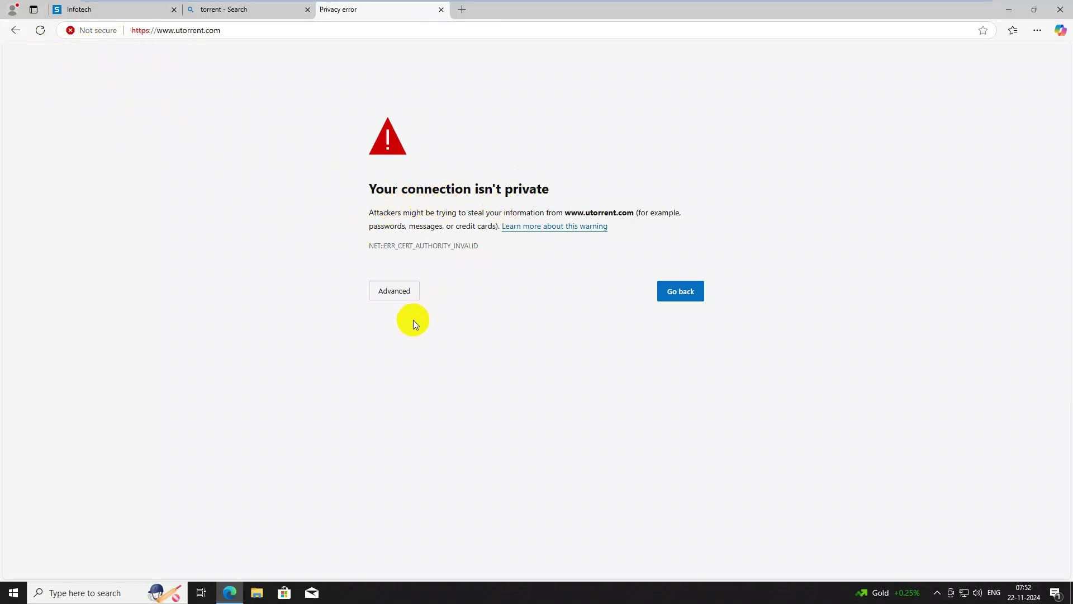
pyautogui.click(400, 295)
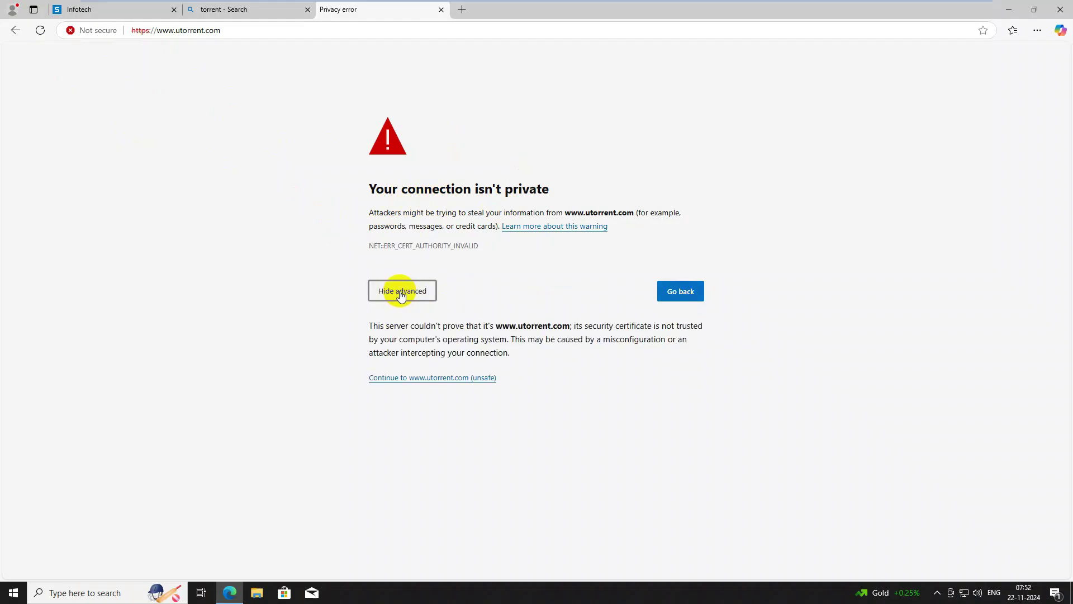
pyautogui.click(423, 379)
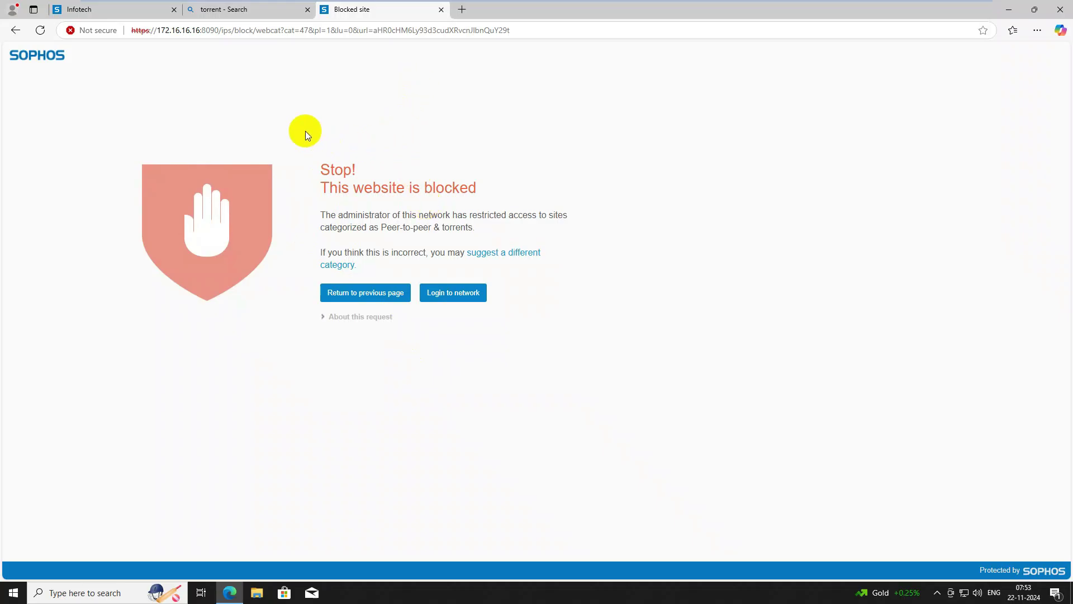
# Step: Turn off the P2P_Block rule in the firewall rules list and confirm the change
pyautogui.click(140, 12)
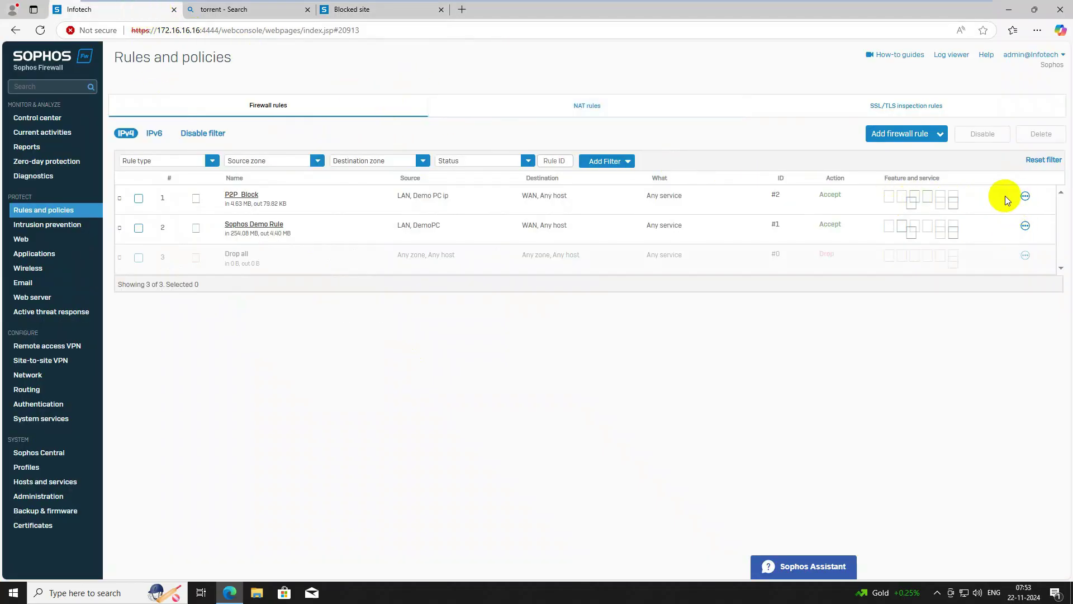
pyautogui.click(1025, 196)
pyautogui.click(1027, 219)
pyautogui.click(510, 316)
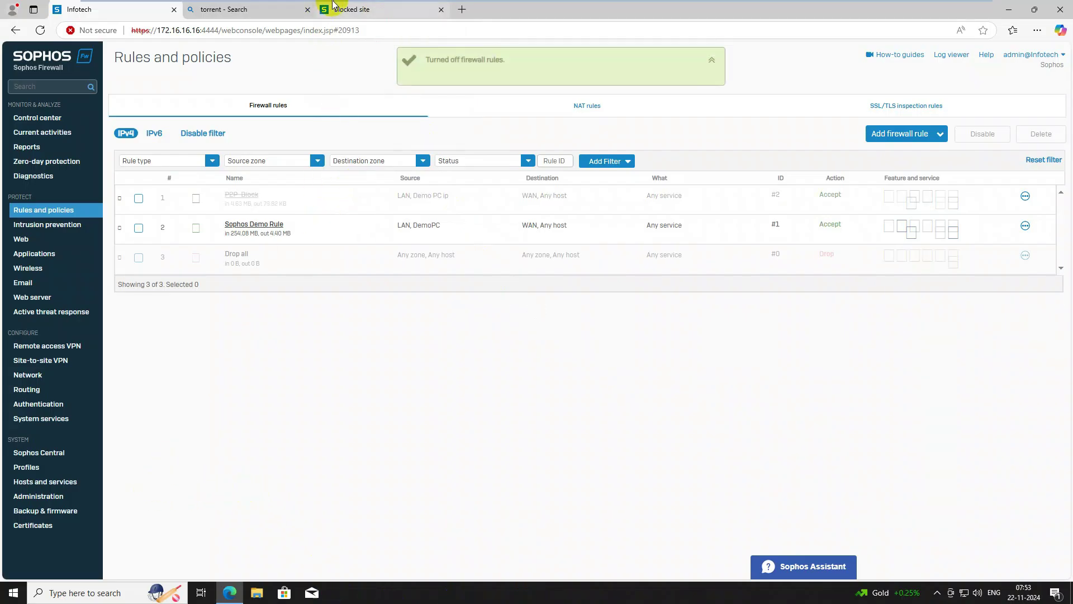
# Step: Retest access by reloading the blocked page, returning to the torrent search results and opening the main µTorrent site
pyautogui.moveTo(333, 2)
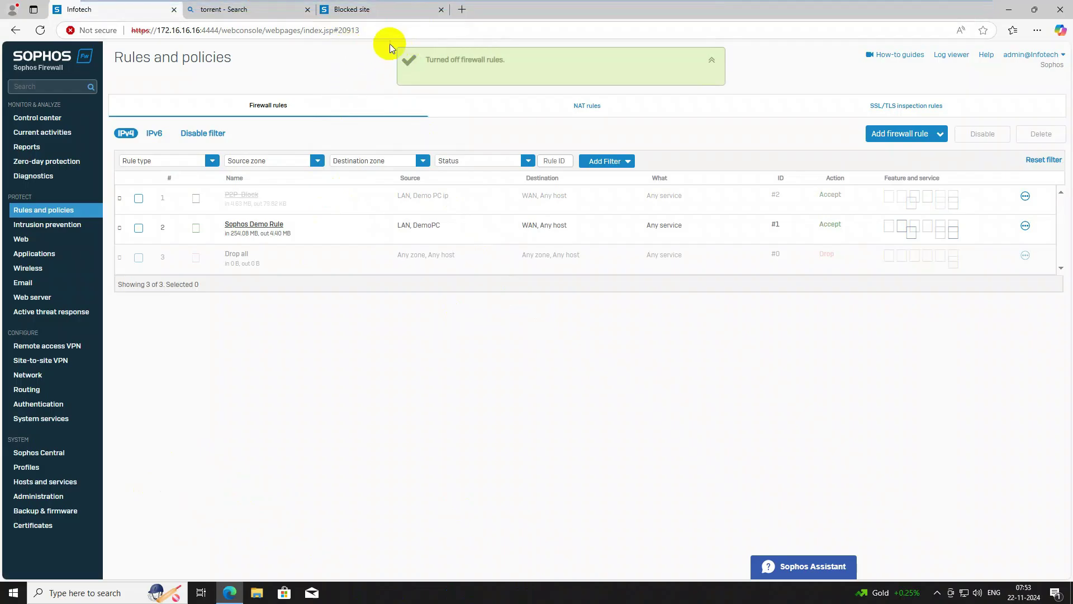
pyautogui.click(379, 12)
pyautogui.click(41, 31)
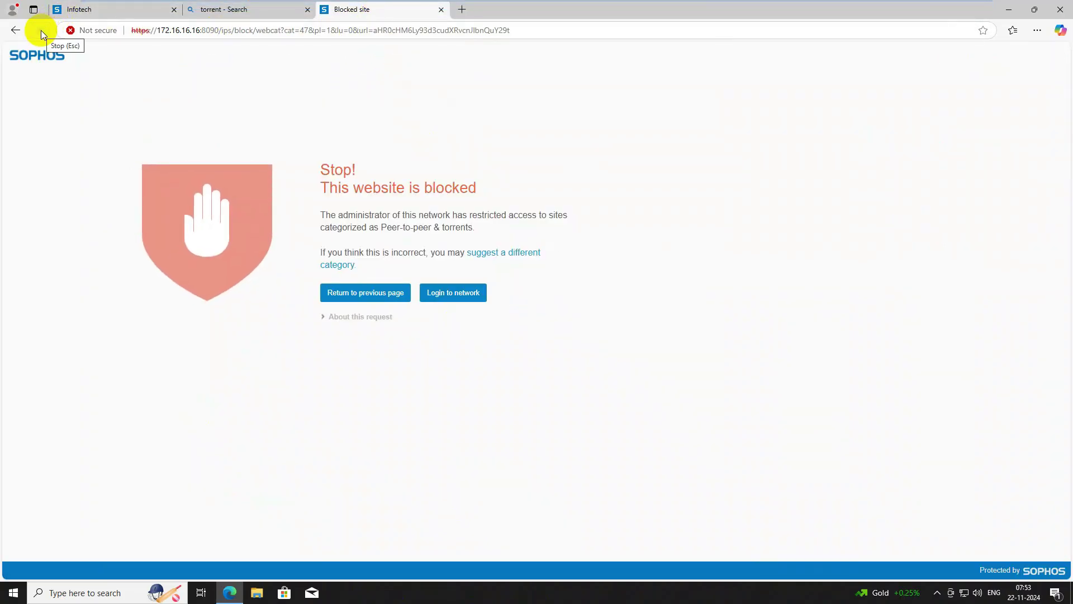
pyautogui.click(343, 292)
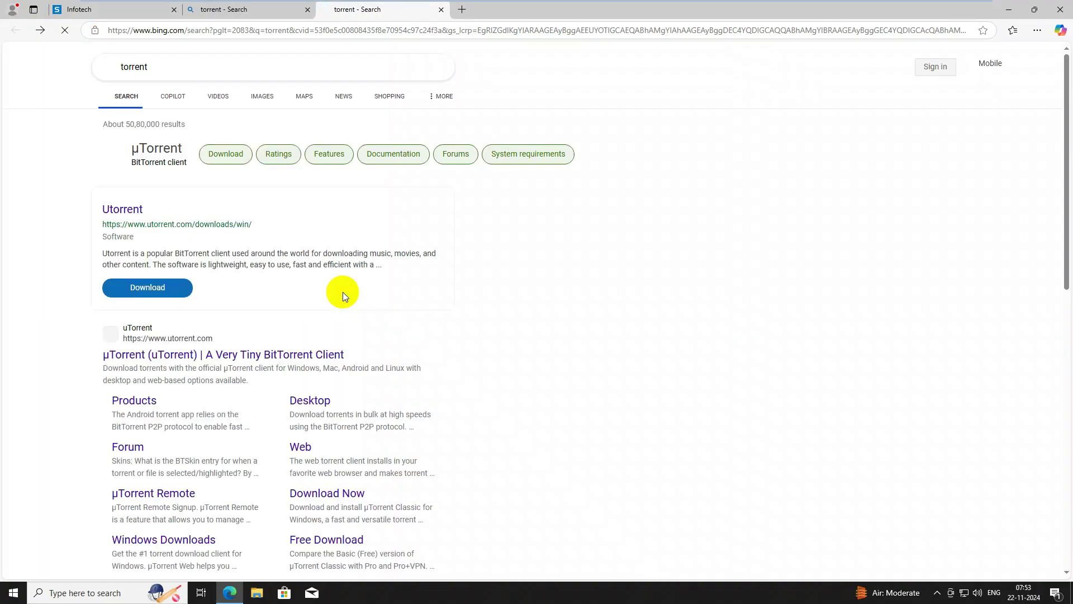
pyautogui.click(156, 358)
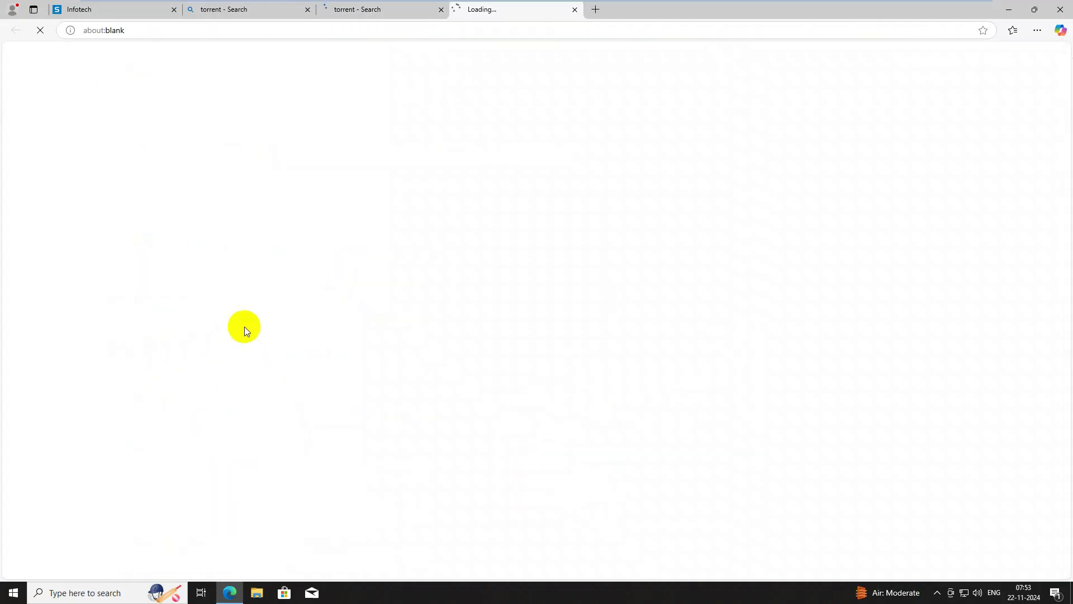
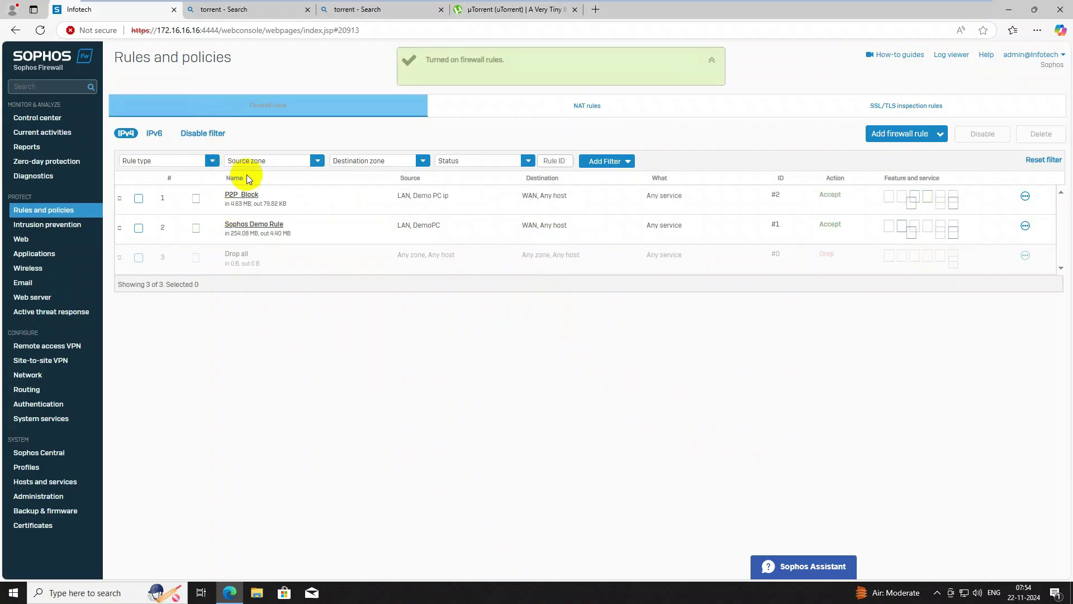
pyautogui.click(480, 10)
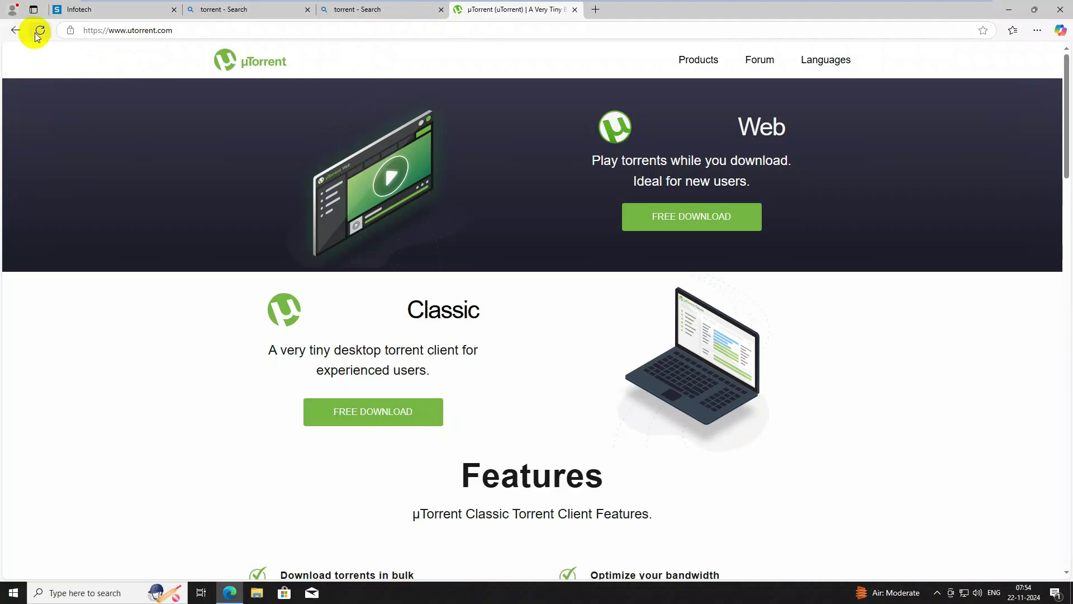
pyautogui.click(41, 30)
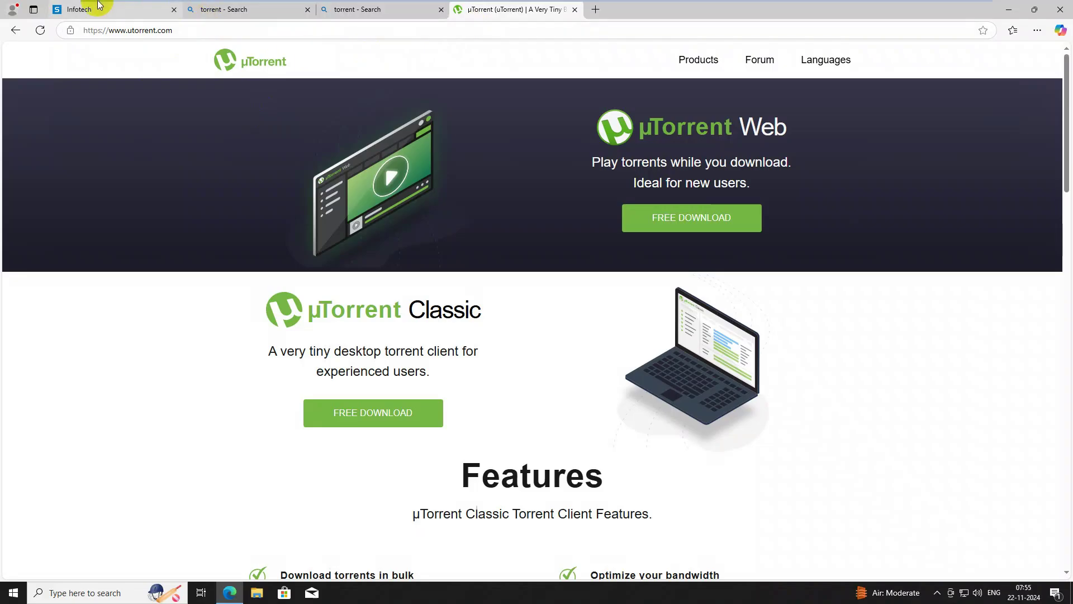
# Step: Turn off the Sophos Demo Rule in the firewall rules list and confirm the change
pyautogui.click(59, 9)
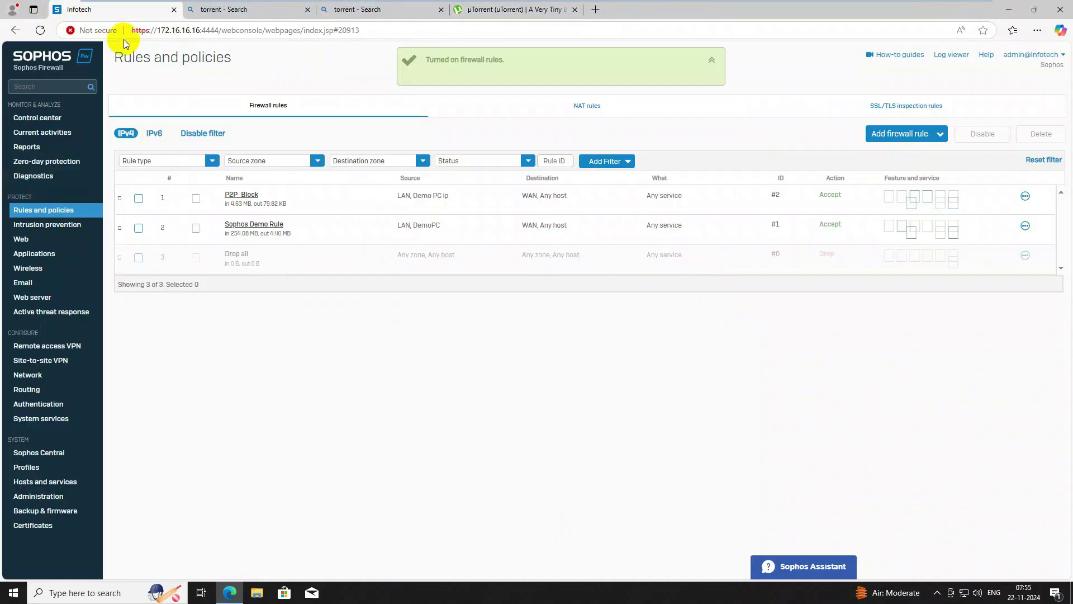
pyautogui.click(1027, 227)
pyautogui.click(1030, 249)
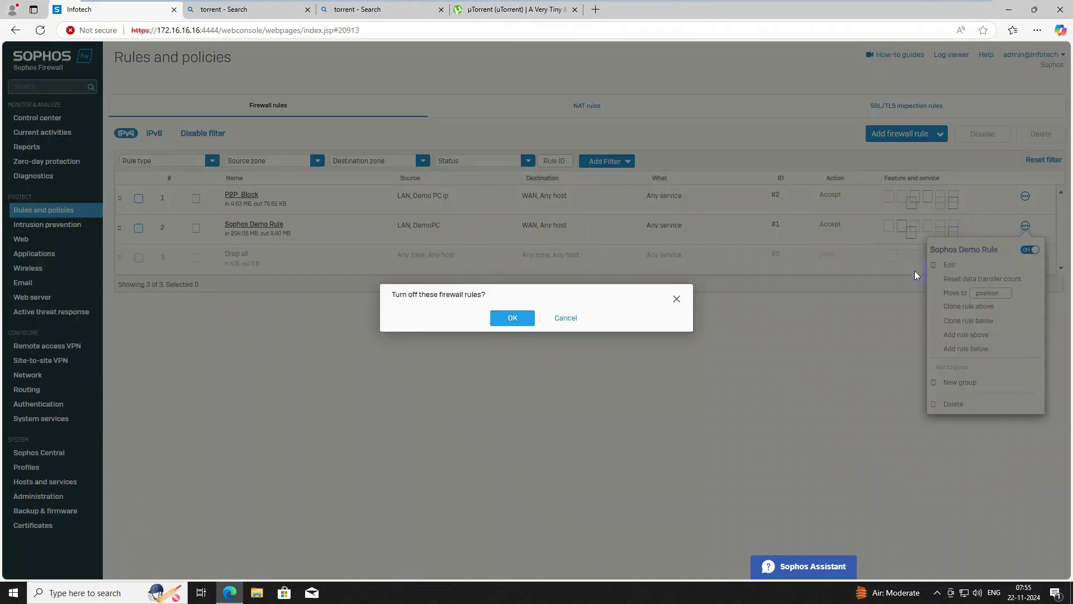
pyautogui.click(512, 318)
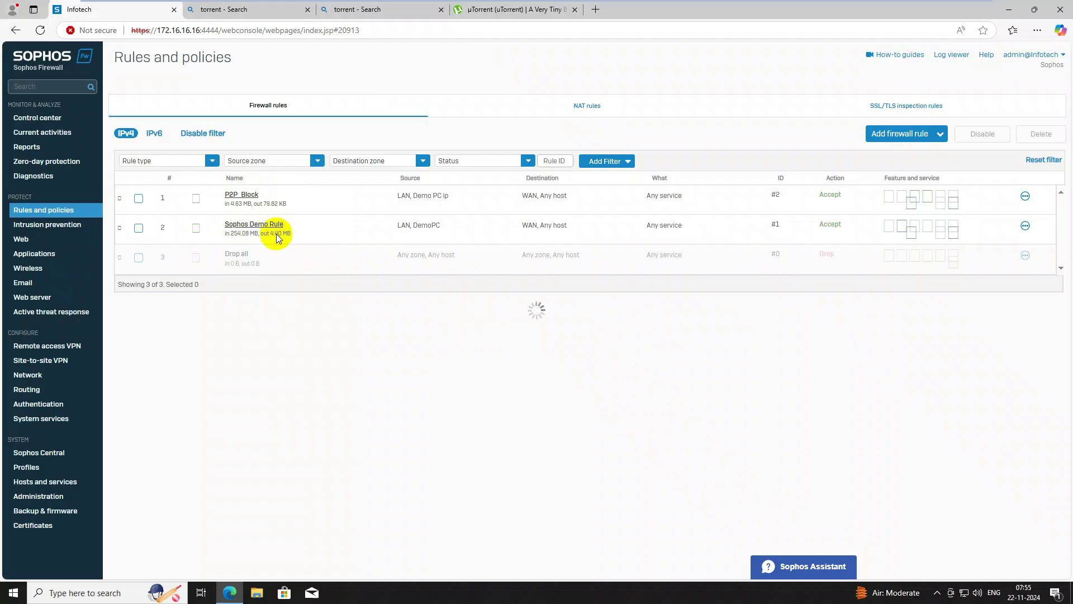
pyautogui.click(490, 6)
pyautogui.click(40, 30)
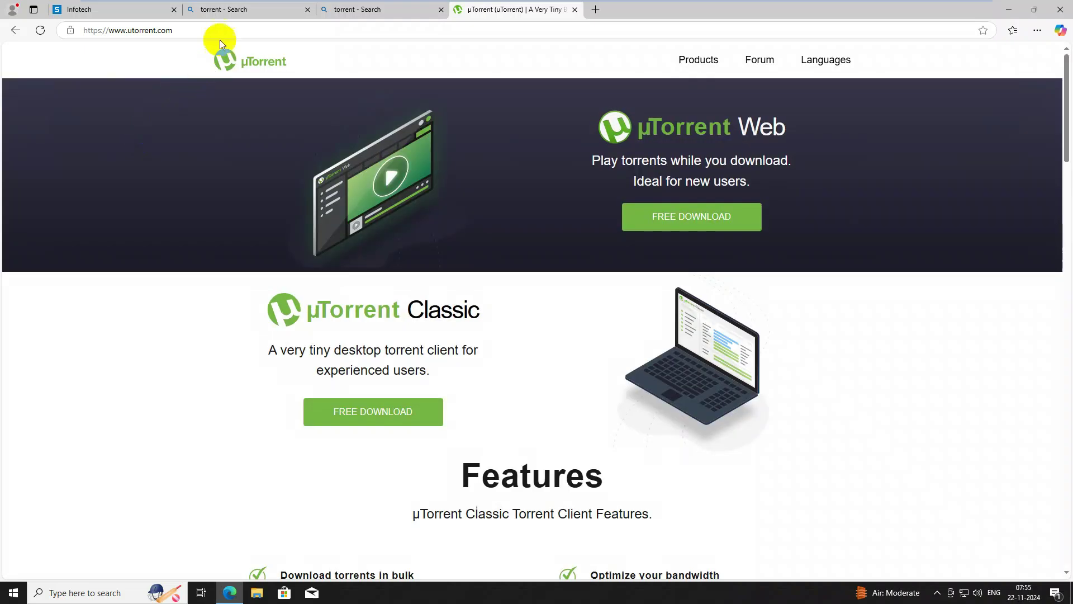
pyautogui.moveTo(232, 6)
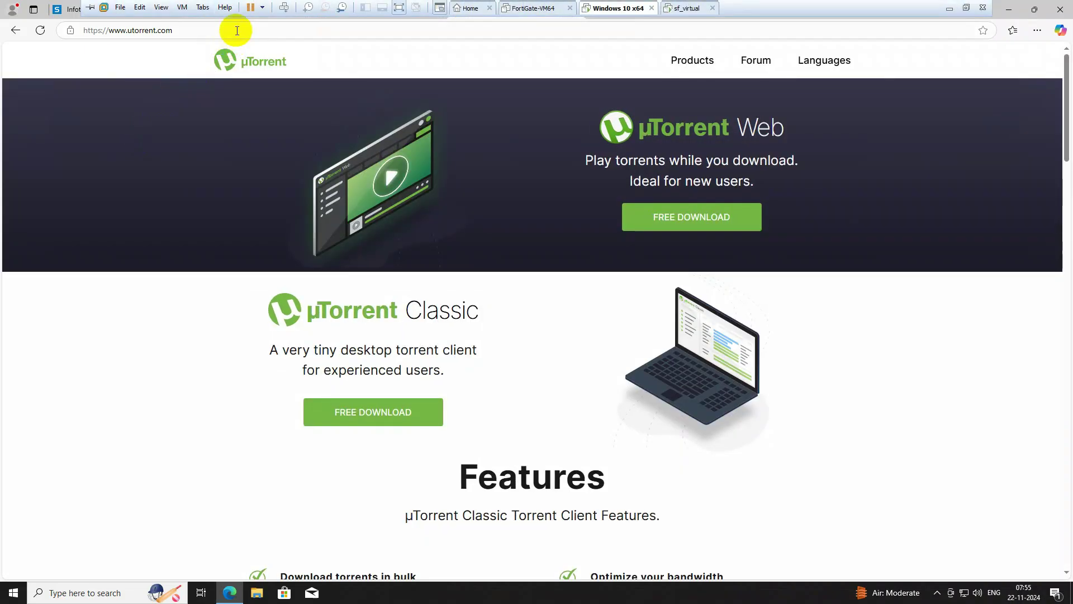
pyautogui.click(241, 11)
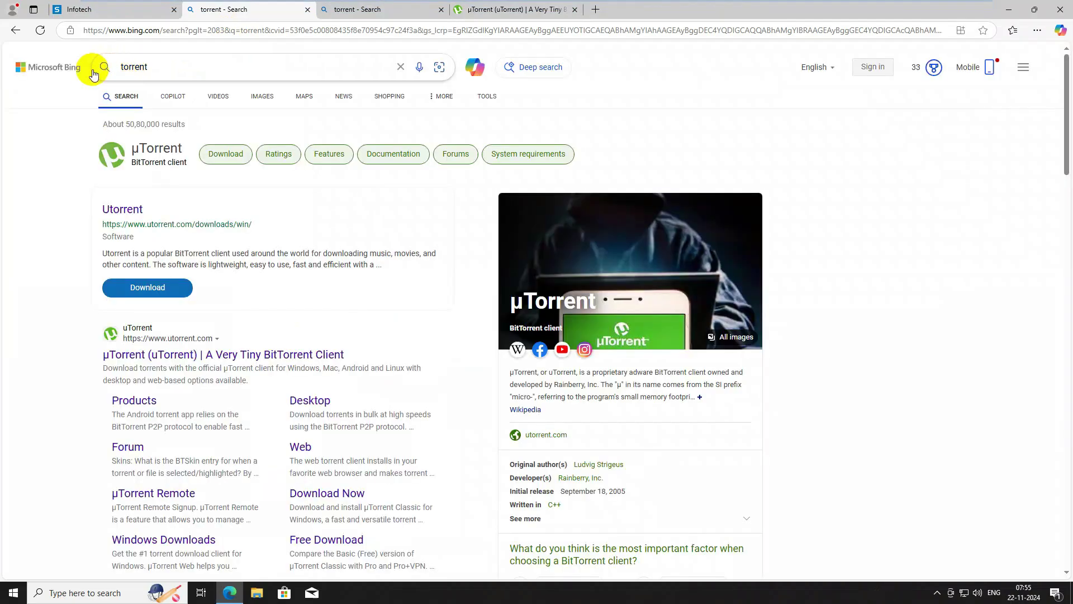
pyautogui.click(145, 355)
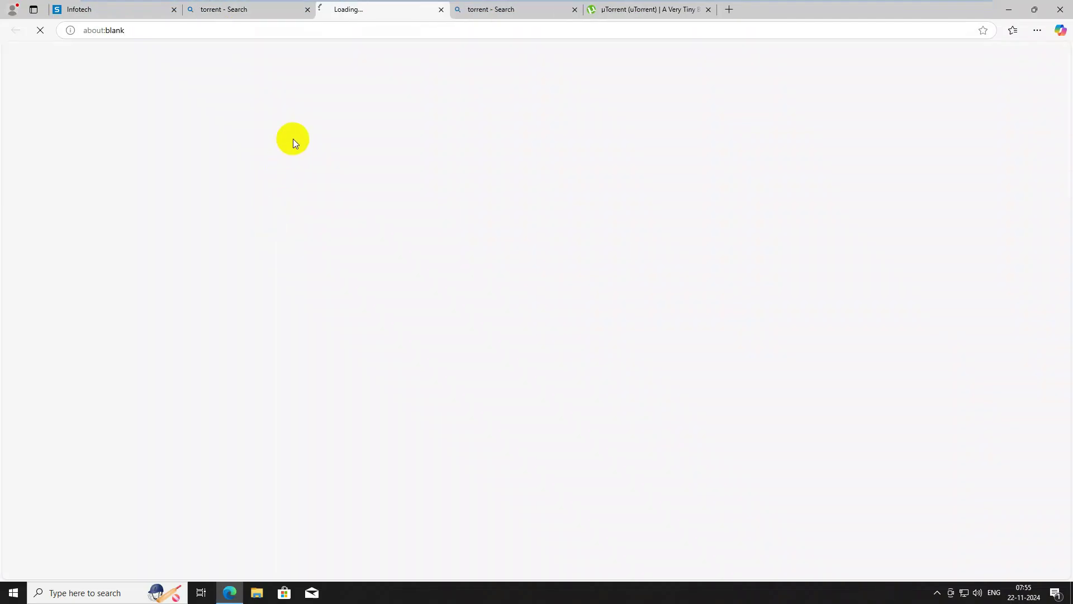
pyautogui.click(575, 10)
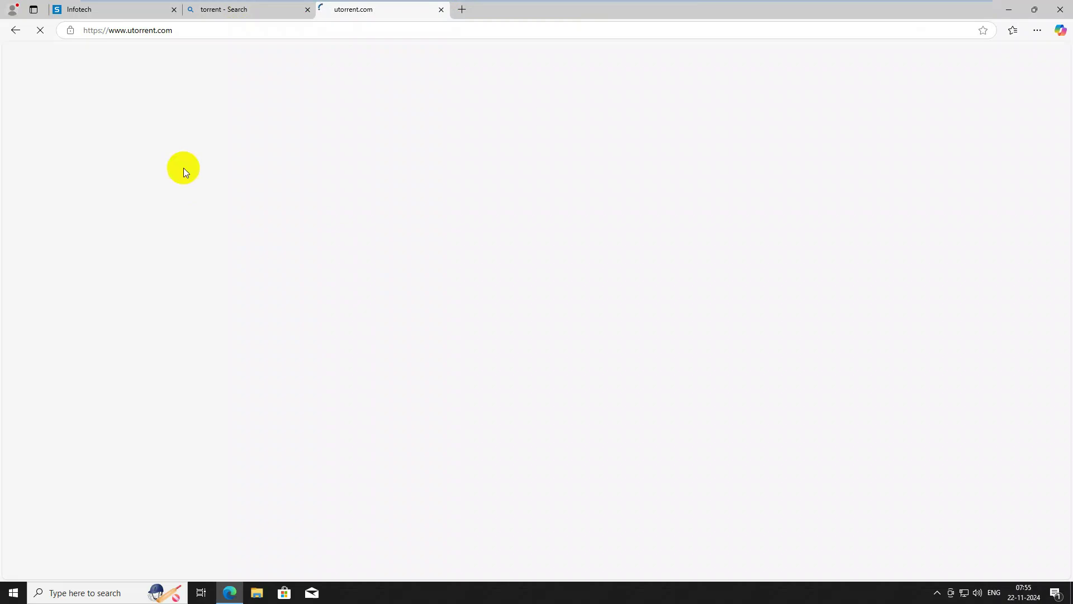
pyautogui.click(176, 32)
pyautogui.hotkey('ctrl', 'c')
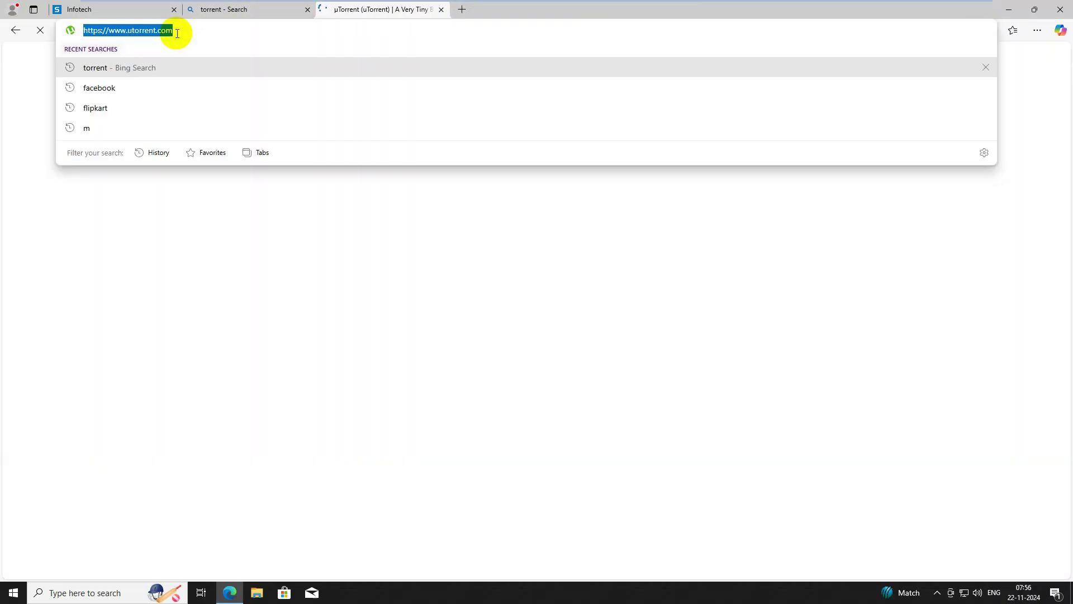
pyautogui.click(1037, 30)
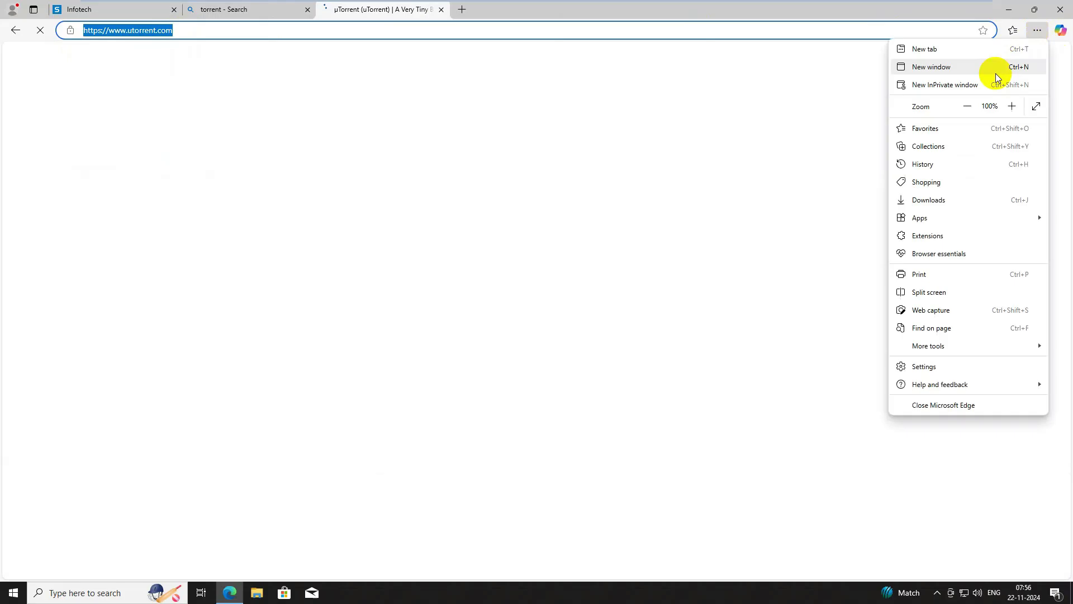
pyautogui.click(932, 87)
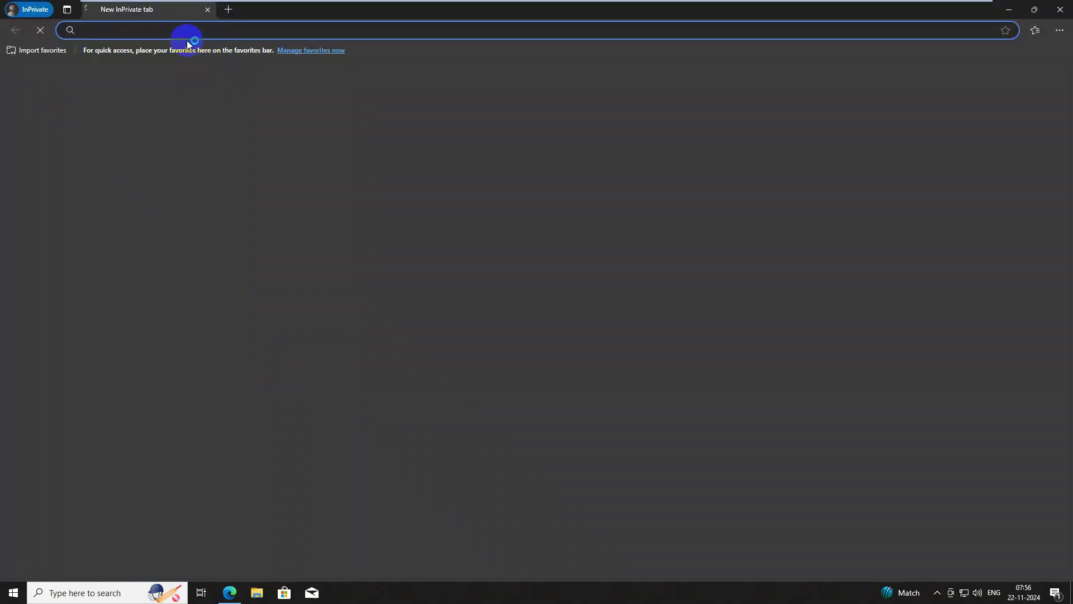
pyautogui.hotkey('ctrl', 'v')
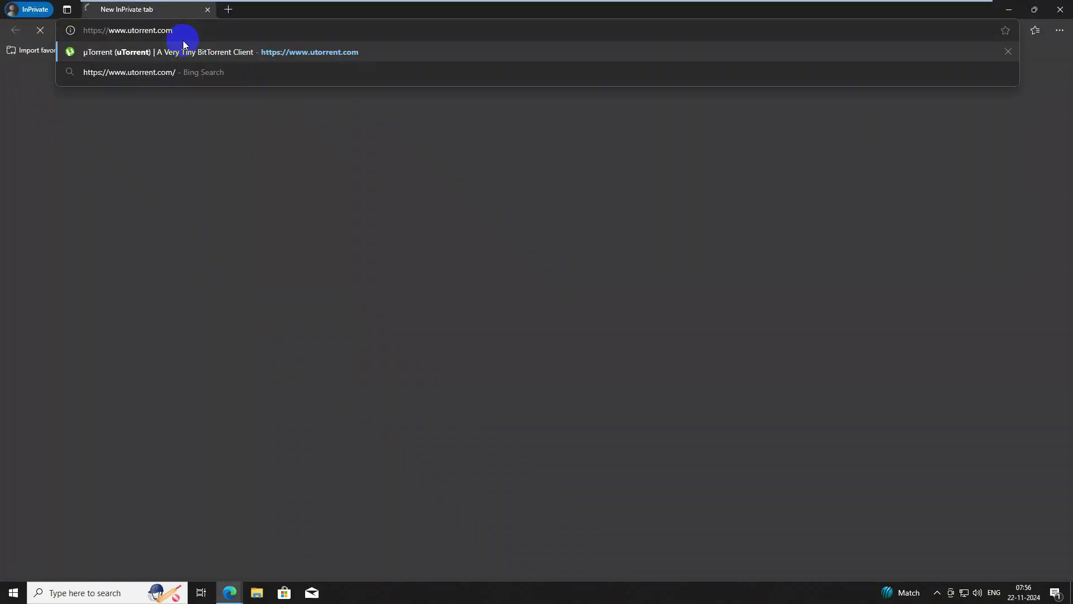
pyautogui.press('Return')
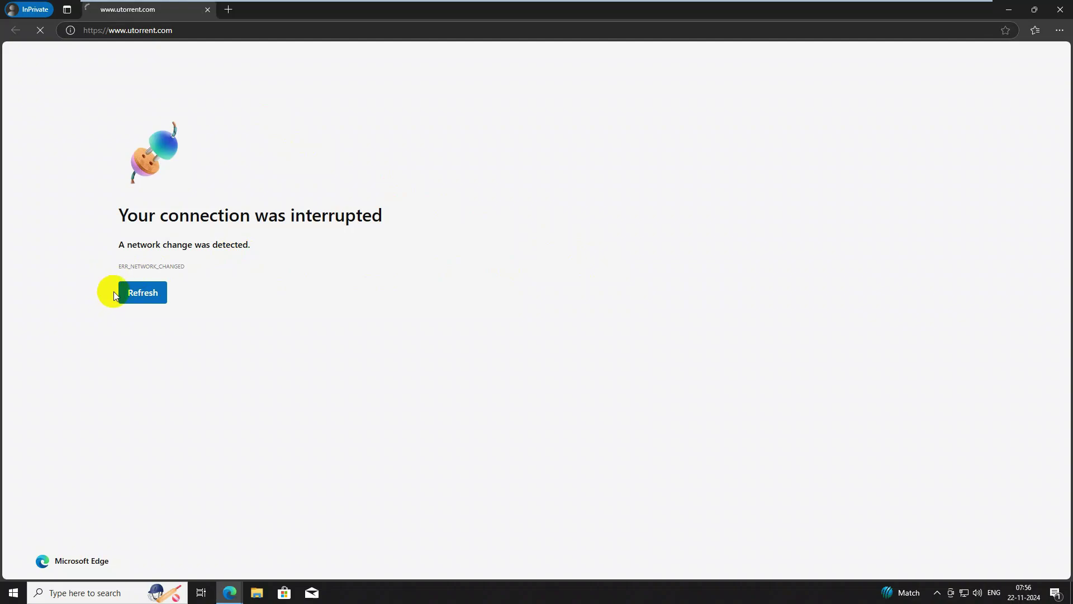
pyautogui.click(143, 293)
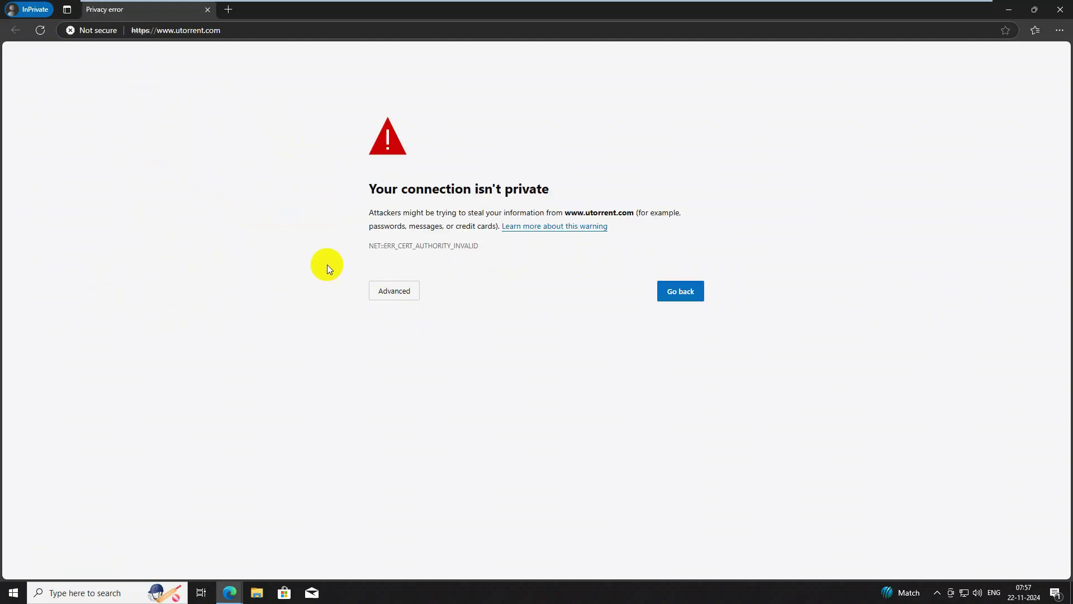
pyautogui.click(395, 290)
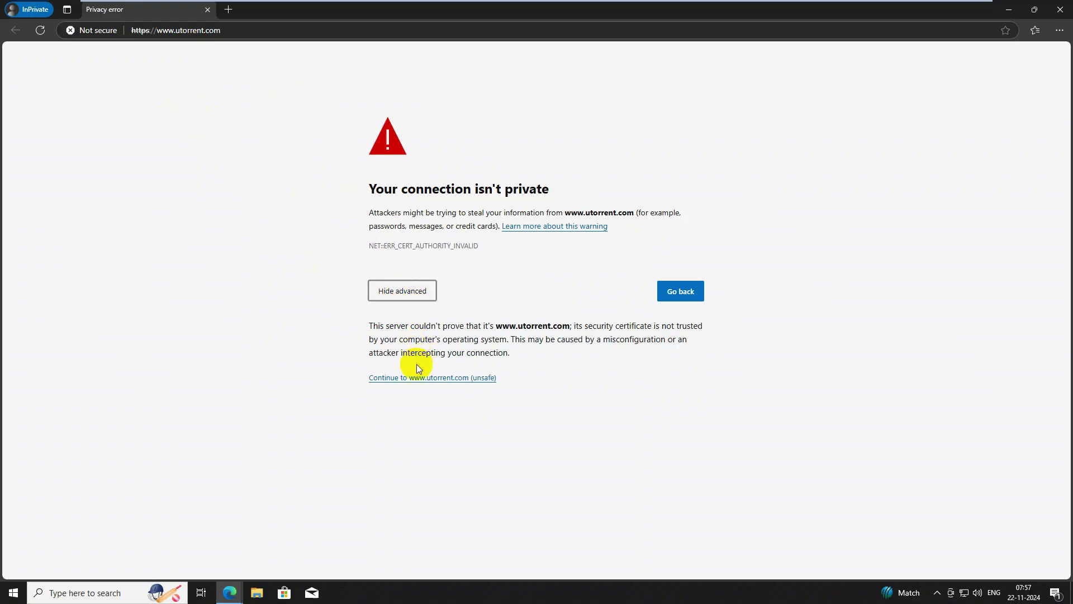
pyautogui.click(416, 375)
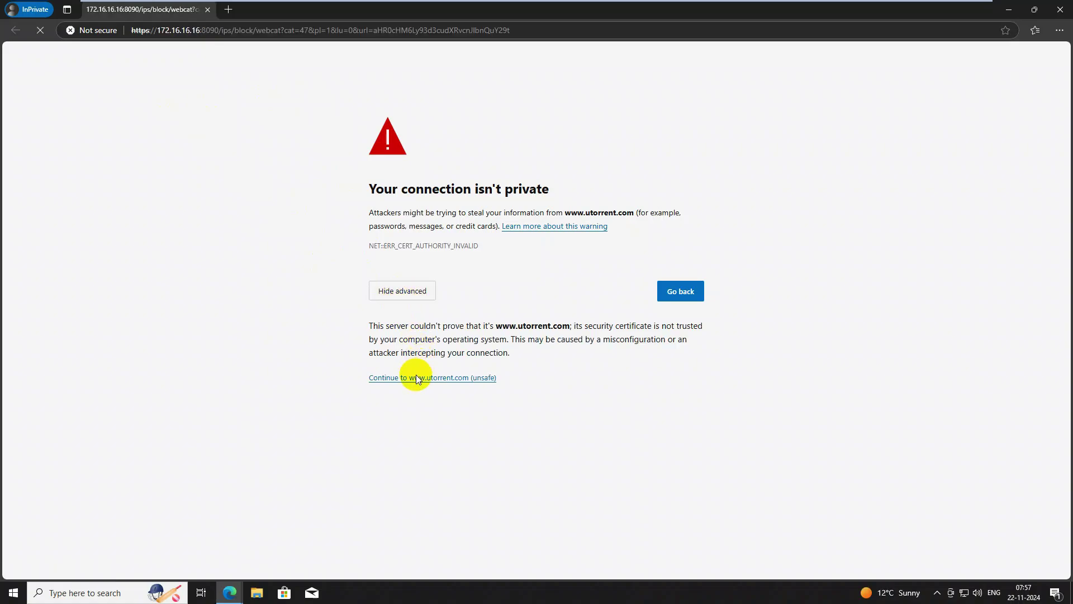